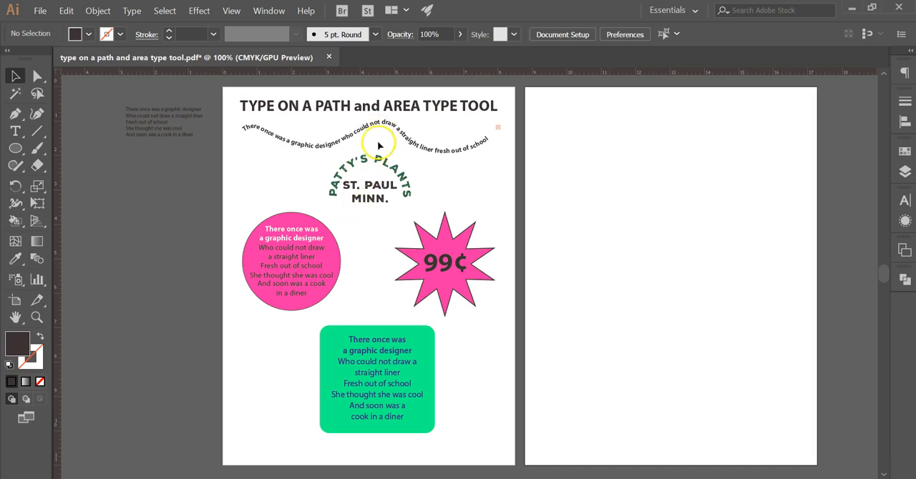
# Step: Make Layer 3 the active layer for new artwork, leaving Layer 2 unlocked
pyautogui.moveTo(628, 217); pyautogui.dragTo(534, 234)
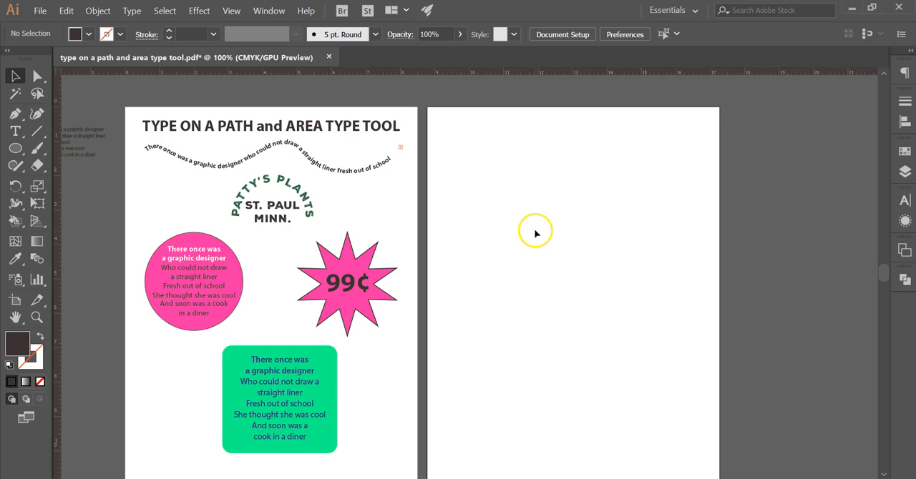
pyautogui.click(905, 170)
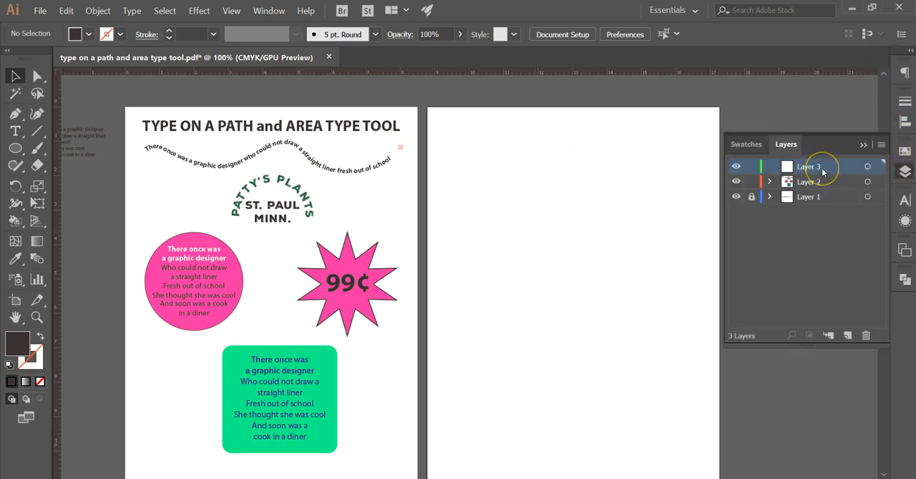
pyautogui.click(751, 182)
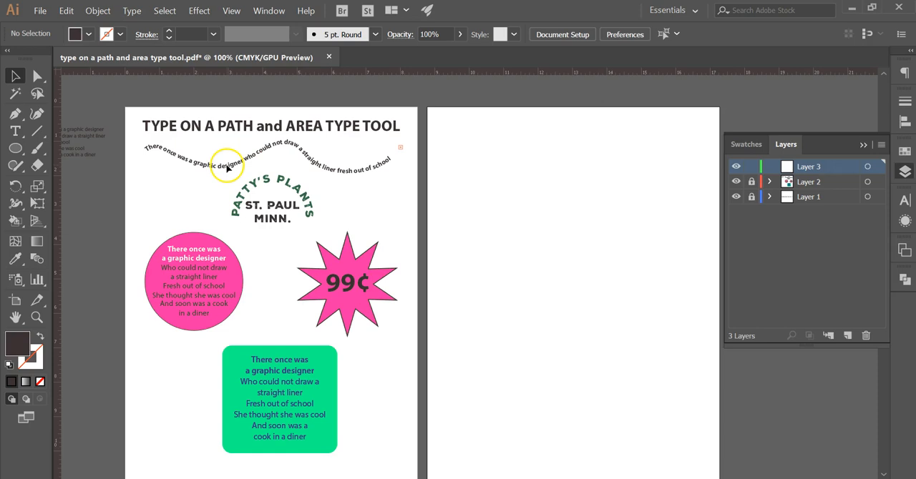
pyautogui.click(752, 182)
pyautogui.click(348, 179)
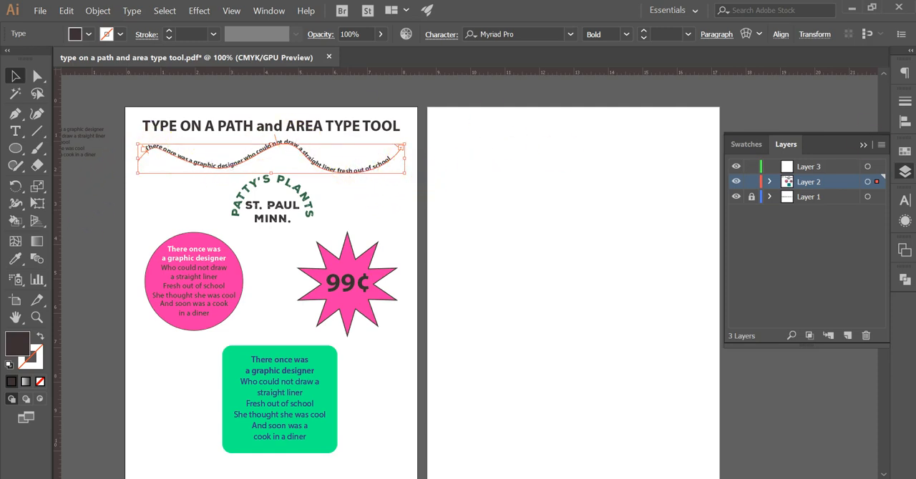
pyautogui.click(805, 167)
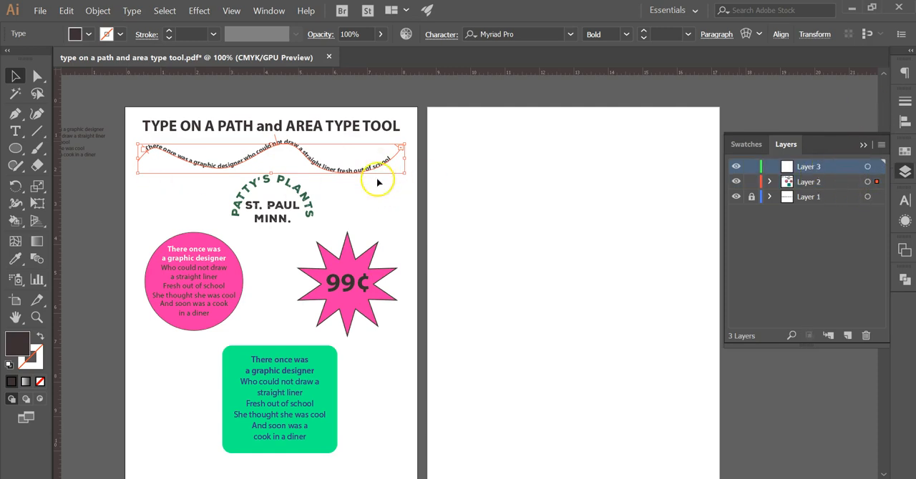
# Step: Draw an open wavy path about 6.8 in wide across the blank artboard's upper area with the Pen tool, then swap its fill and stroke
pyautogui.click(15, 116)
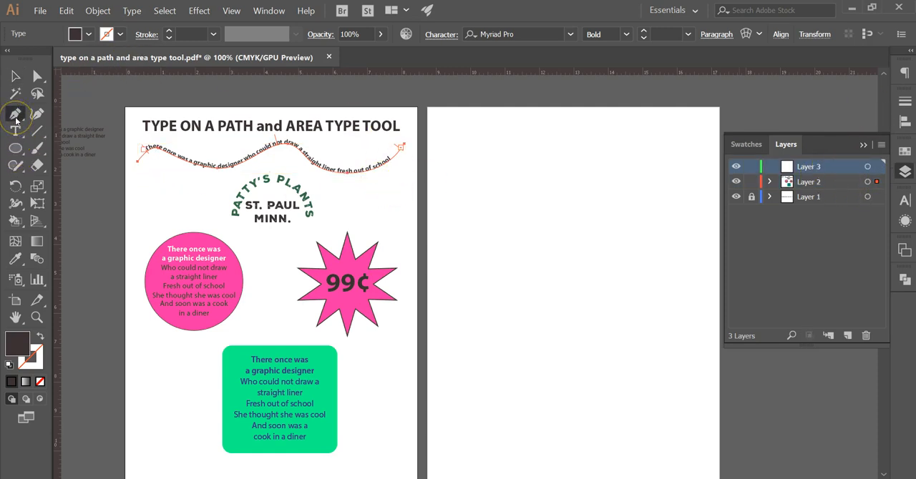
pyautogui.click(444, 183)
pyautogui.moveTo(491, 160); pyautogui.dragTo(530, 165)
pyautogui.moveTo(559, 194); pyautogui.dragTo(595, 199)
pyautogui.moveTo(631, 167); pyautogui.dragTo(653, 159)
pyautogui.moveTo(676, 194); pyautogui.dragTo(721, 194)
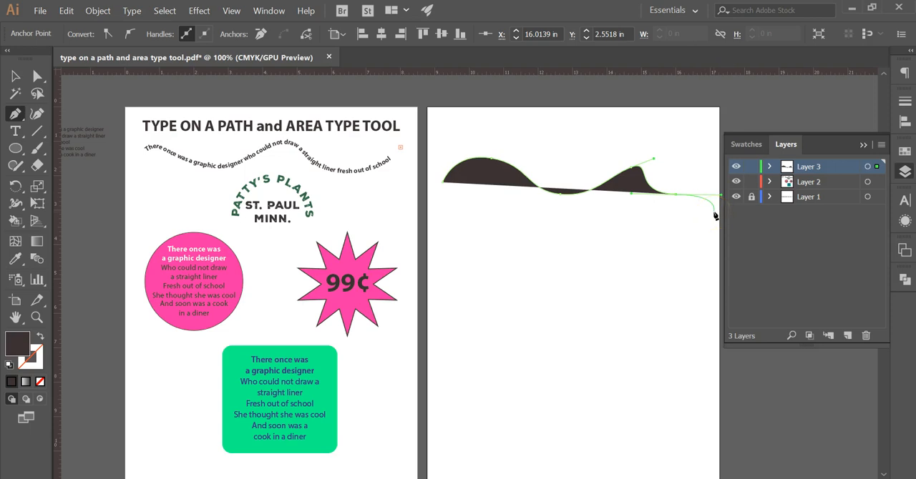
pyautogui.click(38, 340)
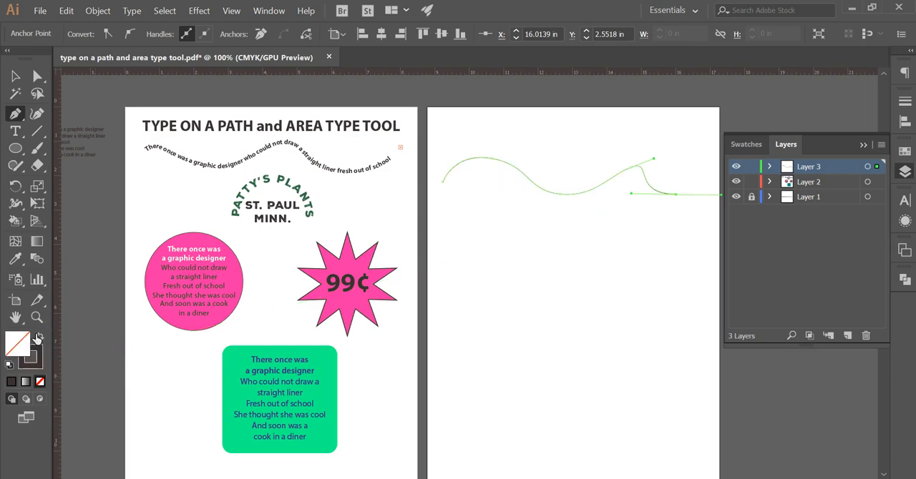
# Step: Turn the wavy path into a text path with placeholder text using the Type on a Path tool
pyautogui.click(16, 132)
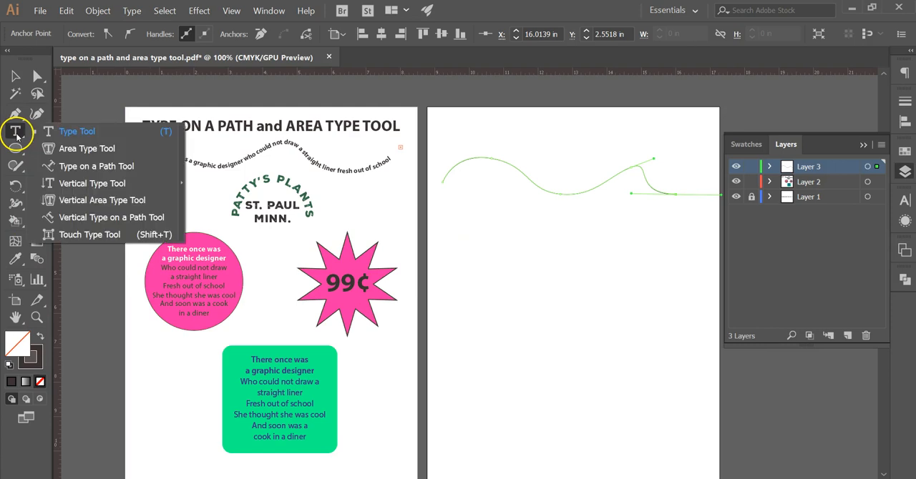
pyautogui.click(112, 166)
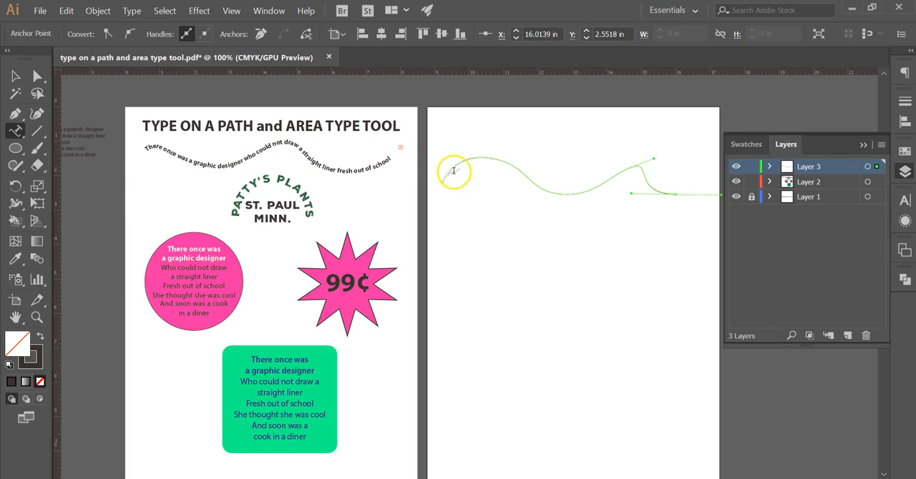
pyautogui.click(446, 173)
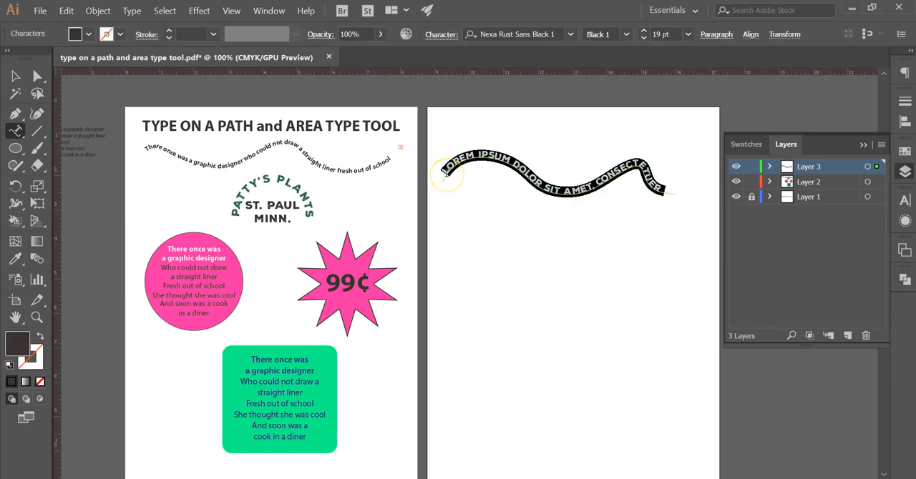
pyautogui.hotkey('ctrl', '=')
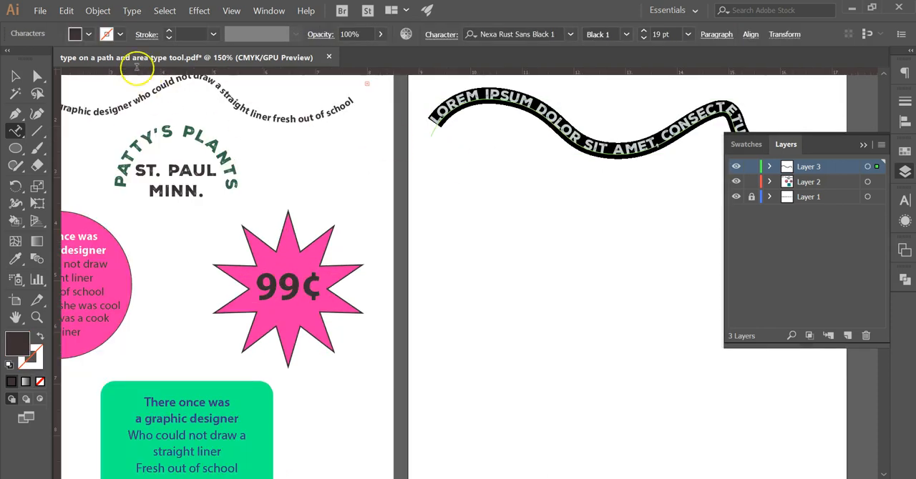
pyautogui.click(17, 77)
# Step: Set all the placeholder text on the wavy path to Arial Narrow
pyautogui.moveTo(529, 214); pyautogui.dragTo(395, 262)
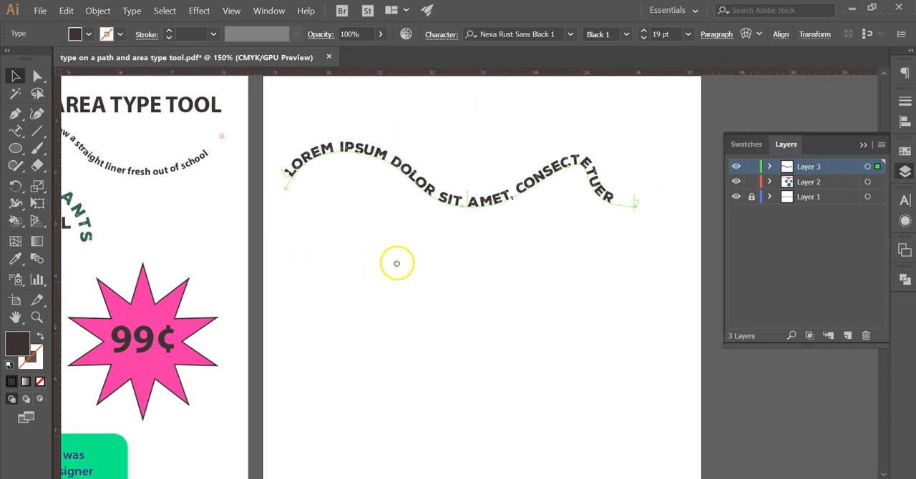
pyautogui.doubleClick(440, 200)
pyautogui.hotkey('ctrl', 'a')
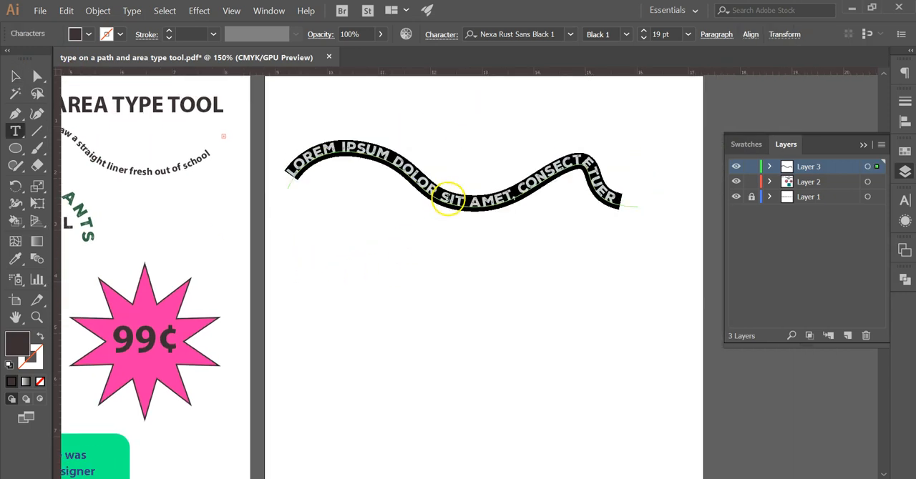
pyautogui.click(572, 34)
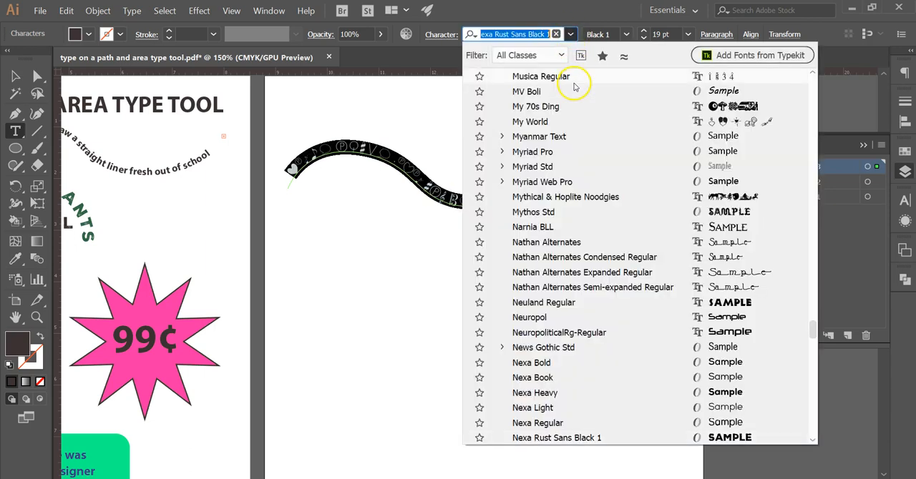
pyautogui.write('arial')
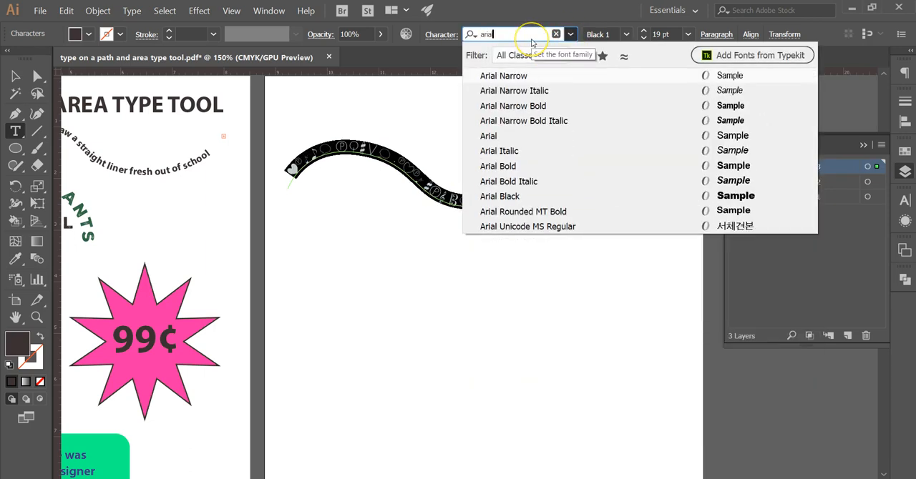
pyautogui.press('Return')
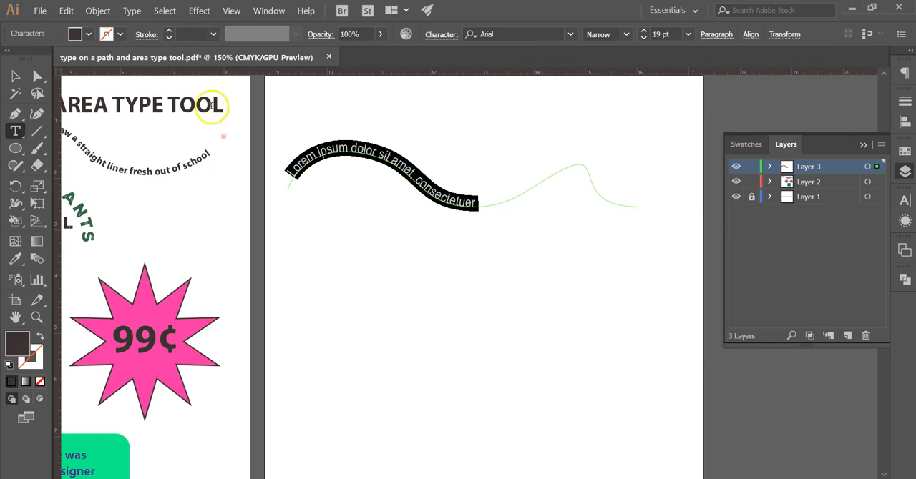
pyautogui.click(16, 76)
# Step: Replace the placeholder text on the path with "There was once a graphic designer who could not ddrwa a straight line"
pyautogui.hscroll(-5, 435, 205)
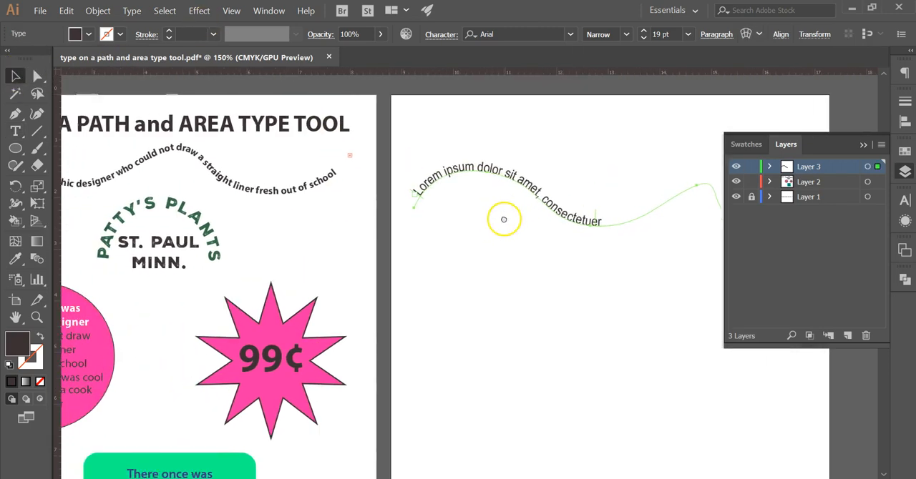
pyautogui.doubleClick(523, 183)
pyautogui.hotkey('ctrl', 'a')
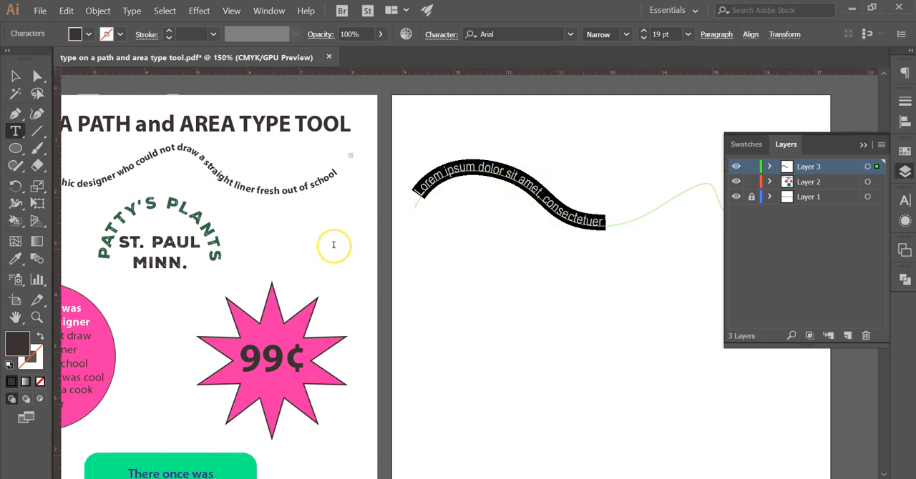
pyautogui.write('Th')
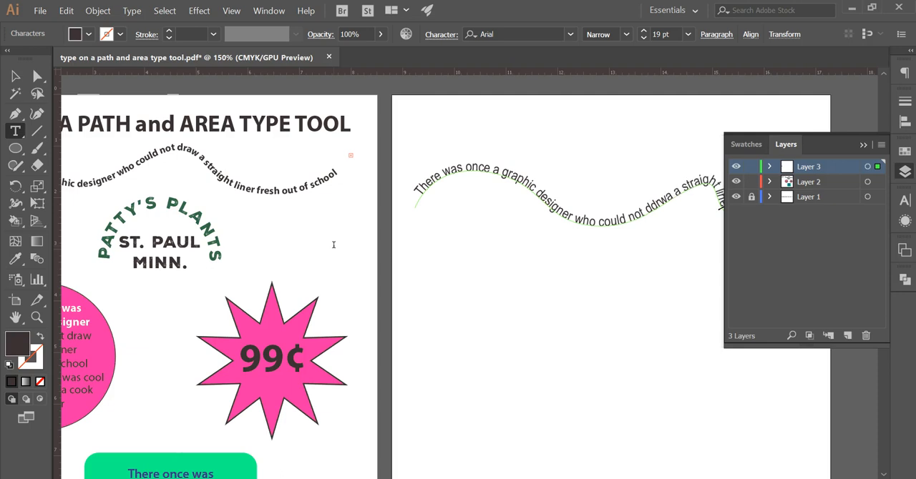
pyautogui.click(15, 76)
# Step: Correct the misspelled word "ddrwa" in the curved sentence to "draw"
pyautogui.moveTo(580, 338); pyautogui.dragTo(432, 361)
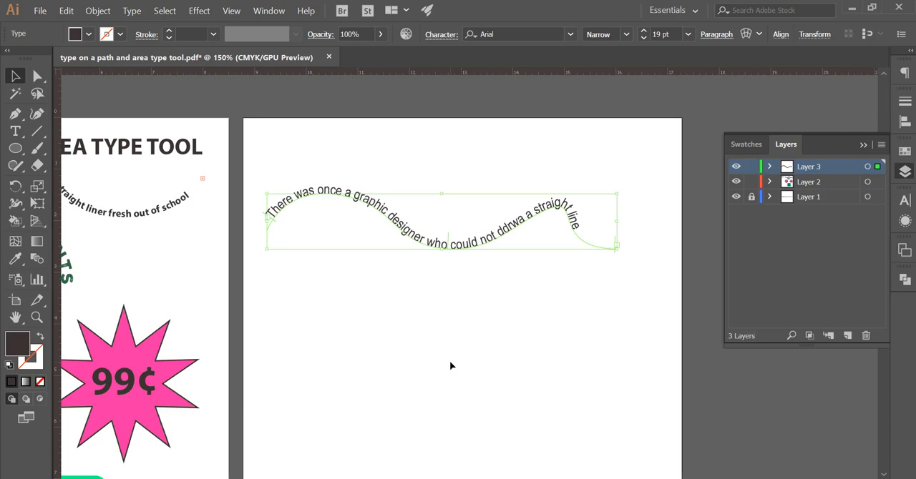
pyautogui.doubleClick(503, 226)
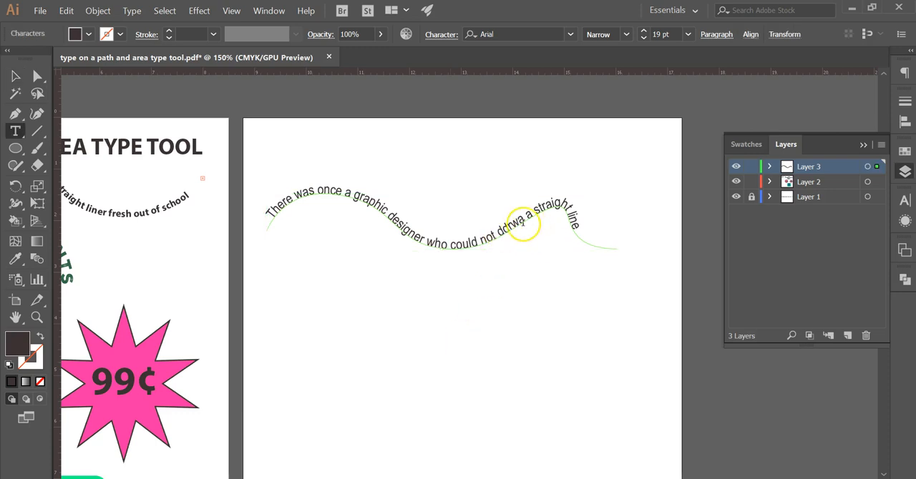
pyautogui.moveTo(523, 218); pyautogui.dragTo(506, 228)
pyautogui.write('raw')
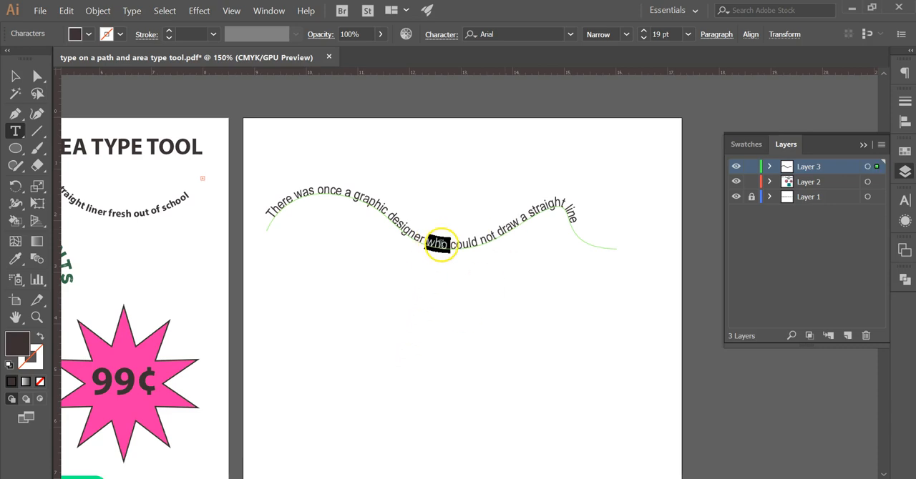
# Step: Set the font size of the entire curved sentence to 18 pt
pyautogui.tripleClick(441, 244)
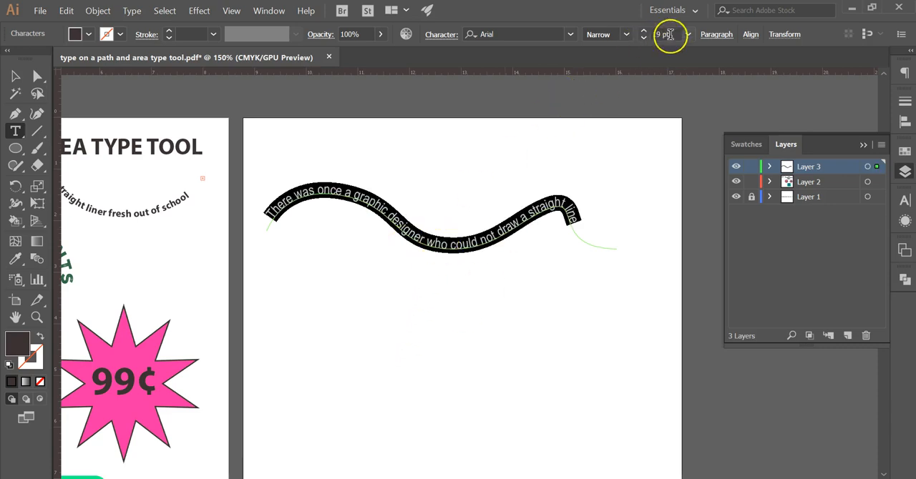
pyautogui.click(643, 38)
pyautogui.click(643, 39)
pyautogui.click(643, 39)
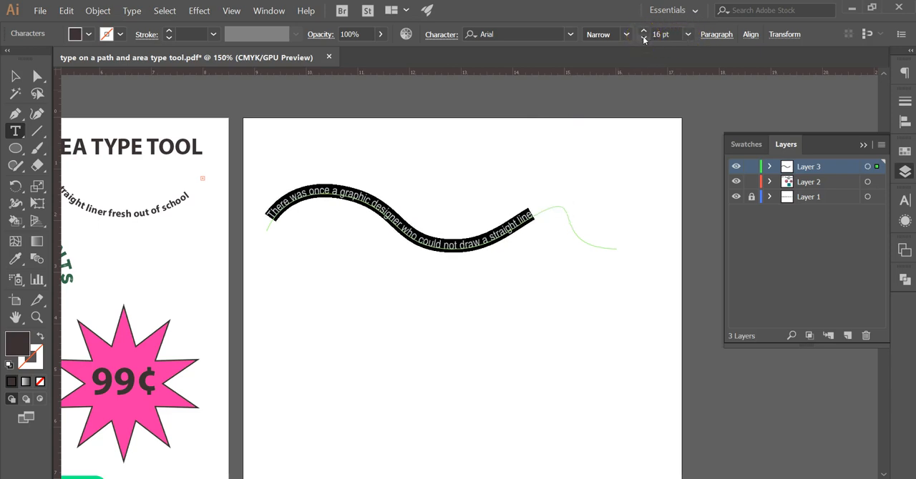
pyautogui.click(643, 31)
pyautogui.click(643, 32)
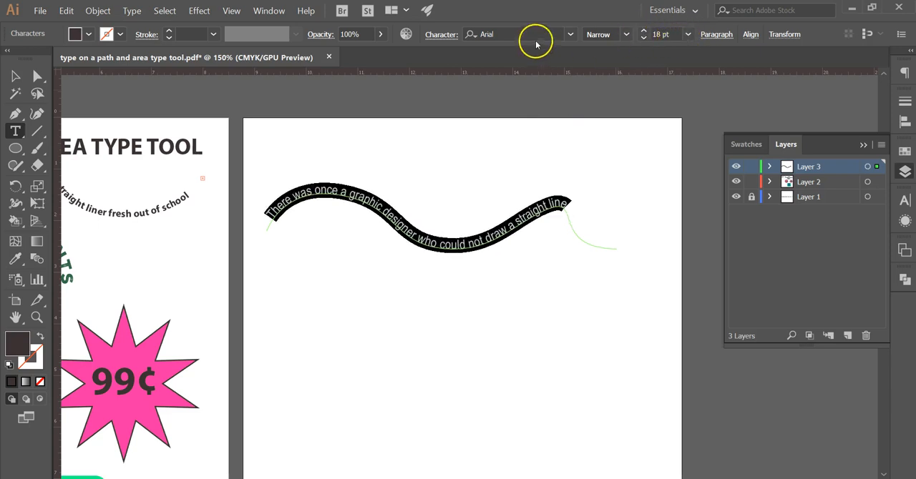
# Step: Change the curved sentence's font to Angleterre Book and fill it with a pinkish-red swatch
pyautogui.click(569, 33)
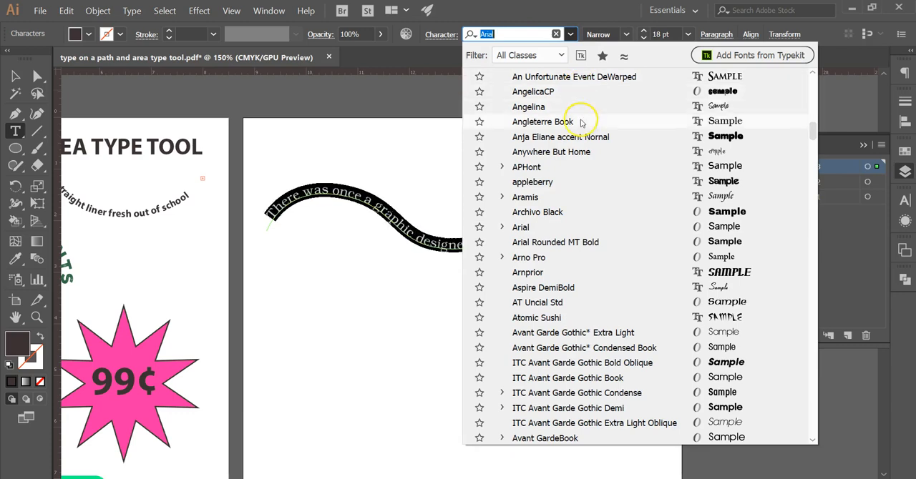
pyautogui.click(582, 122)
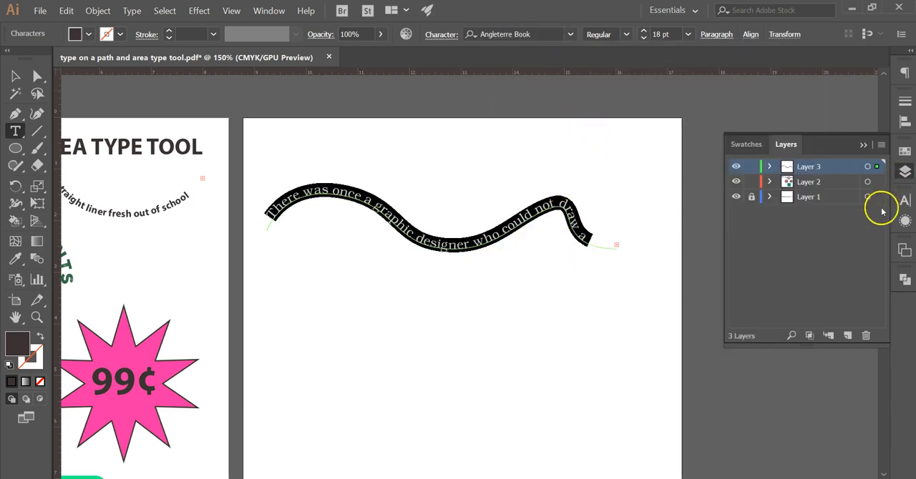
pyautogui.click(905, 153)
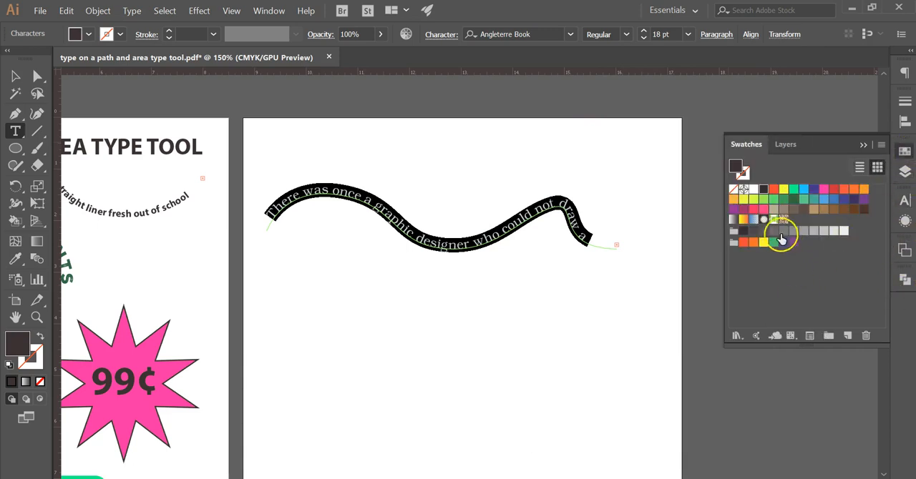
pyautogui.click(754, 211)
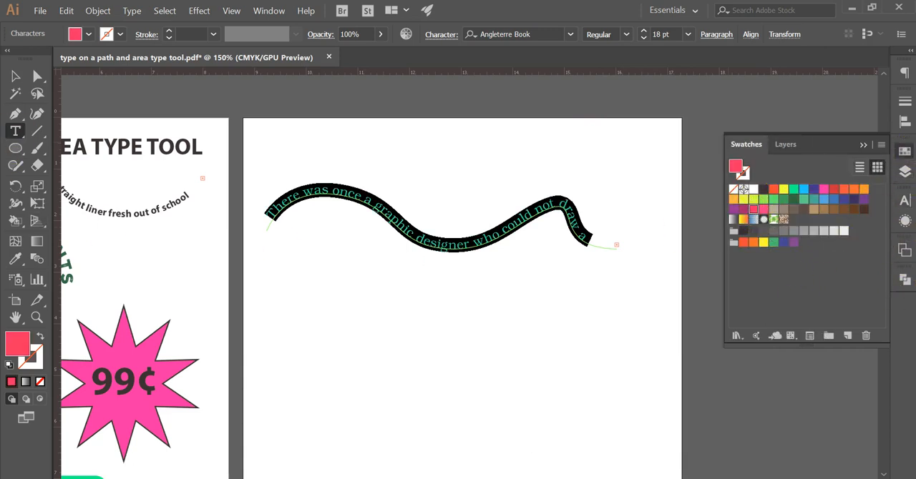
# Step: Nudge the curved text's start bracket slightly closer to the beginning of the path
pyautogui.click(15, 76)
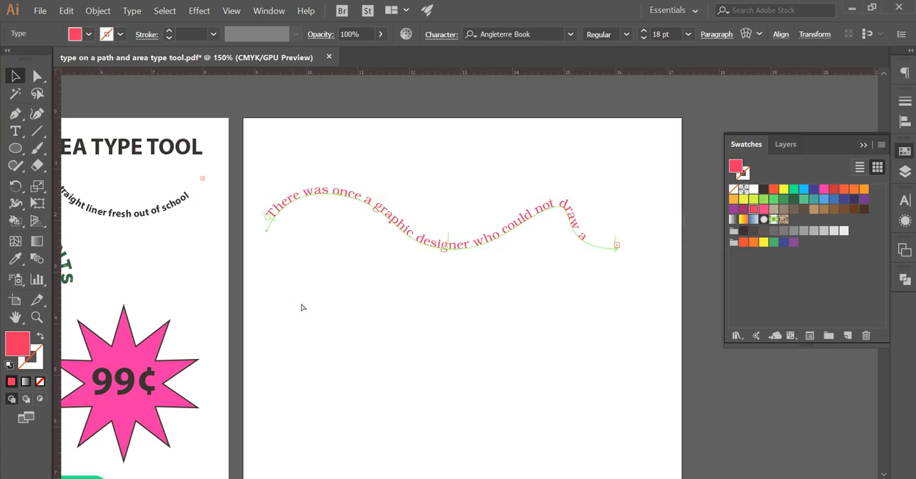
pyautogui.hotkey('ctrl', '=')
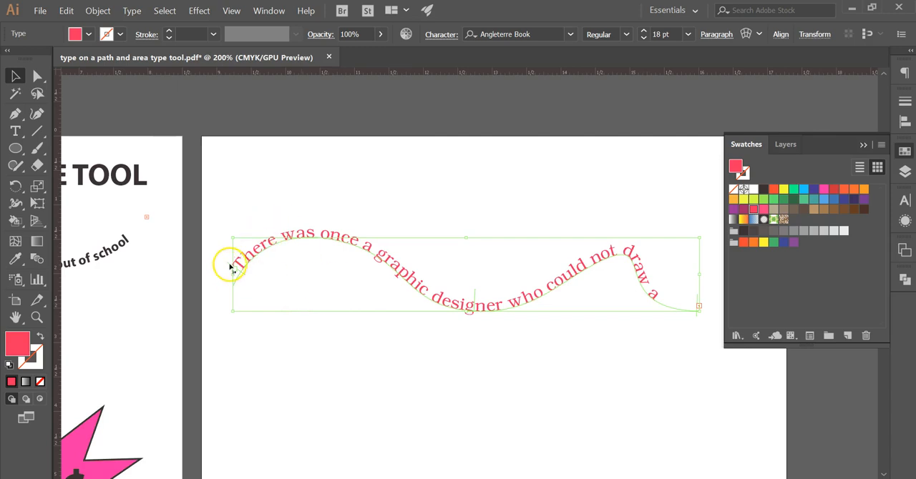
pyautogui.moveTo(229, 266)
pyautogui.mouseDown()
pyautogui.moveTo(260, 231)
pyautogui.moveTo(355, 231)
pyautogui.moveTo(272, 239)
pyautogui.moveTo(236, 272)
pyautogui.mouseUp()
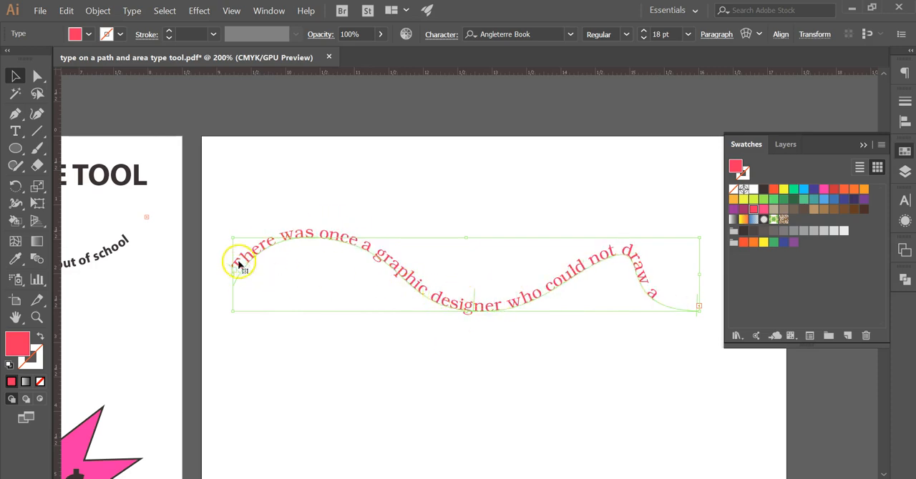
# Step: Reduce the visible part of the curved sentence, from "There" through "draw a", to 13 pt
pyautogui.doubleClick(656, 299)
pyautogui.moveTo(666, 298); pyautogui.dragTo(219, 262)
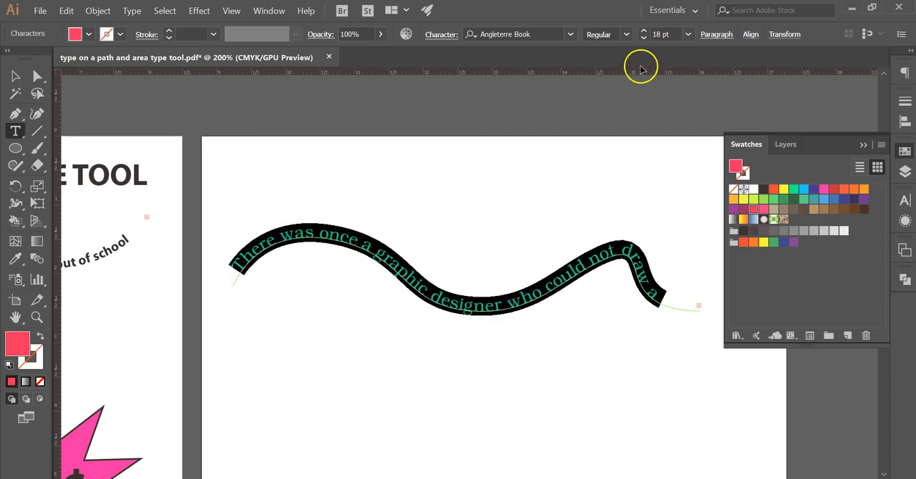
pyautogui.click(644, 39)
pyautogui.click(643, 39)
pyautogui.click(643, 39)
pyautogui.click(643, 39)
pyautogui.click(643, 38)
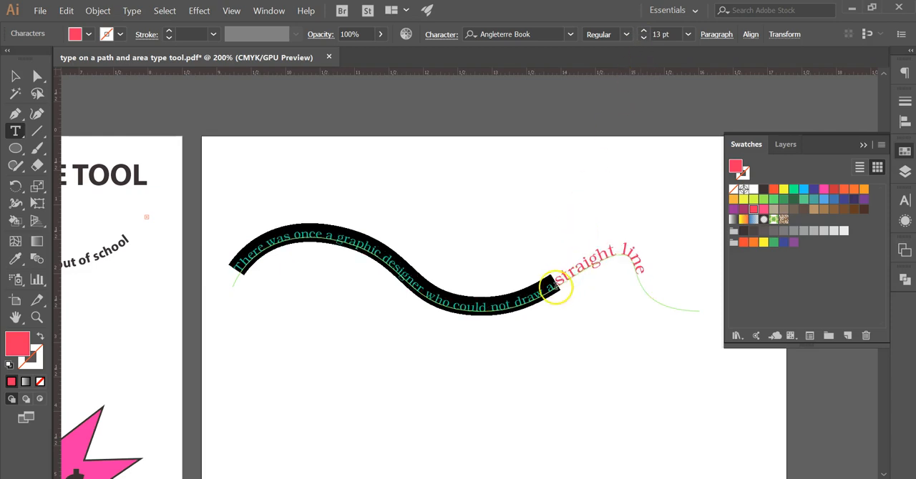
# Step: Set the words "straight line" at the end of the curved sentence to 13 pt and deselect the text
pyautogui.moveTo(549, 278); pyautogui.dragTo(706, 262)
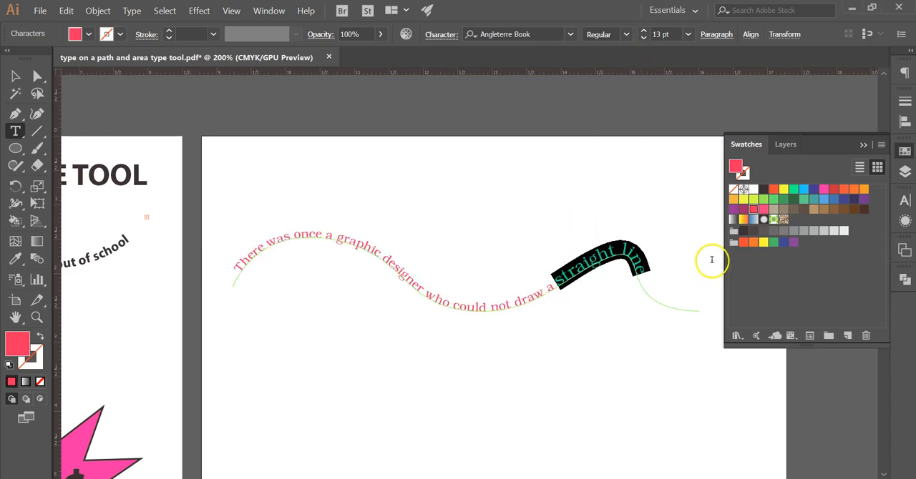
pyautogui.click(687, 34)
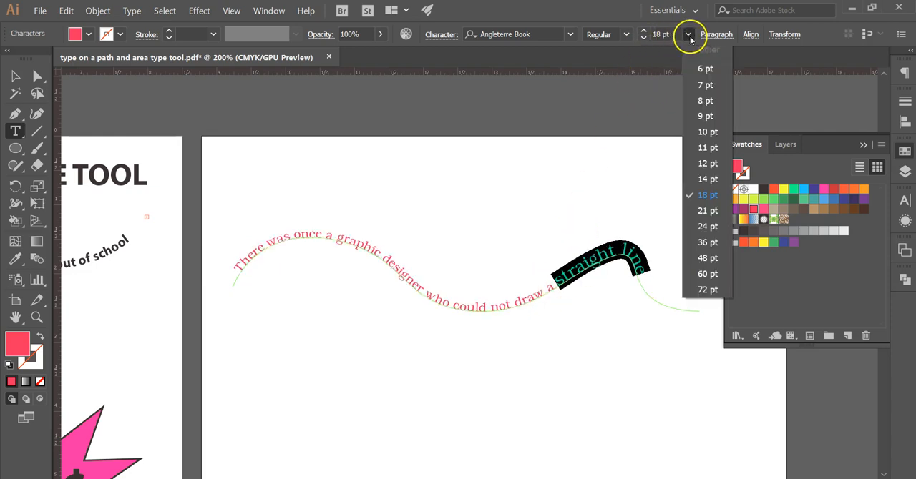
pyautogui.click(705, 172)
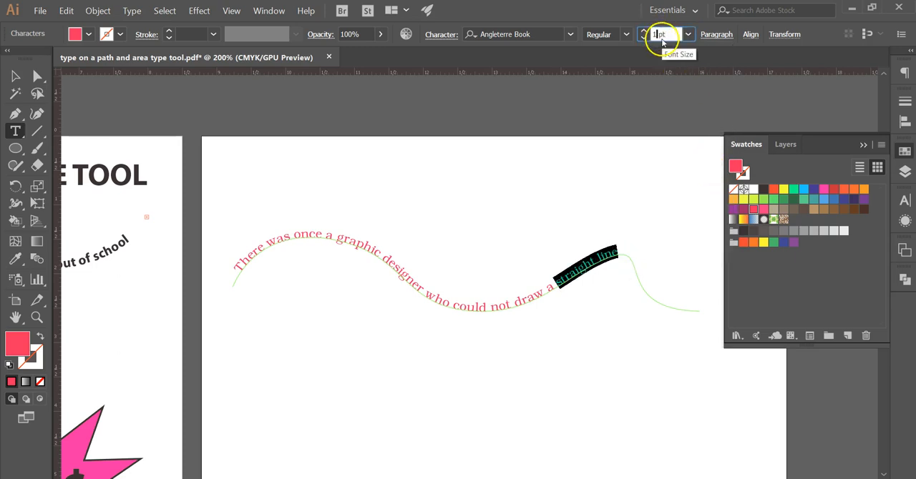
pyautogui.press('Return')
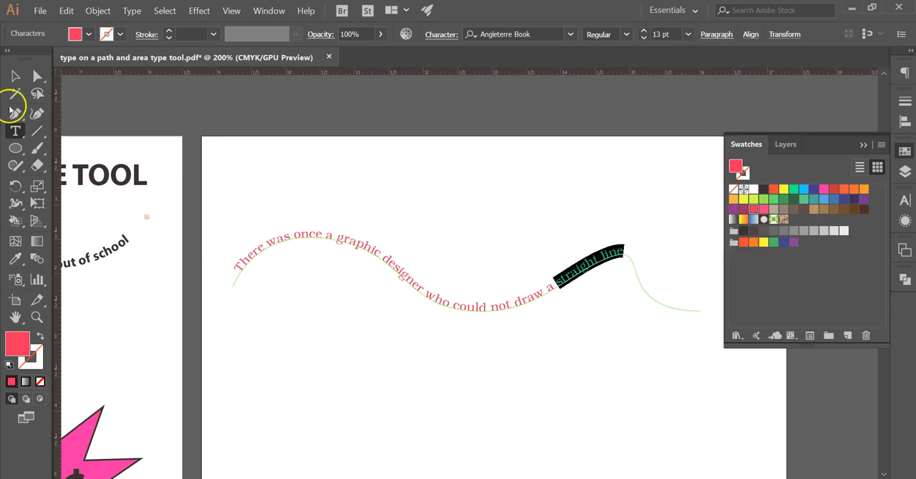
pyautogui.click(15, 75)
pyautogui.click(382, 384)
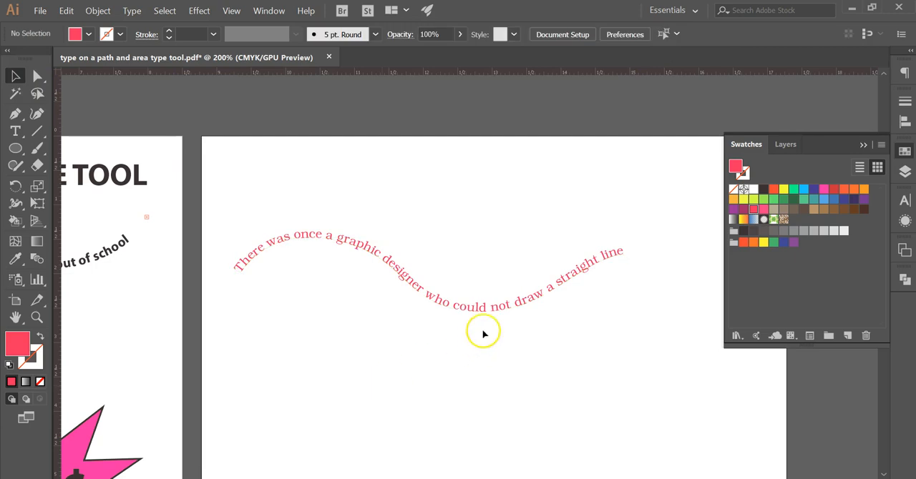
# Step: Center-align the whole curved sentence along its path
pyautogui.click(492, 310)
pyautogui.tripleClick(492, 310)
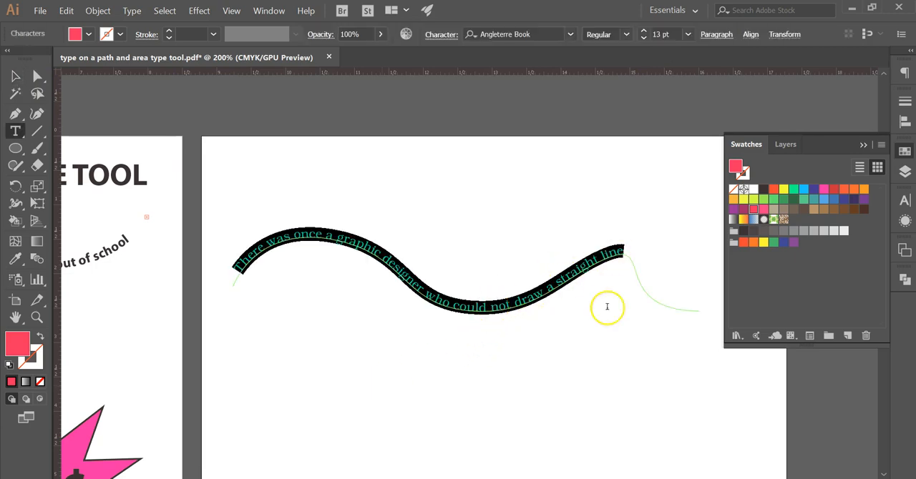
pyautogui.click(717, 34)
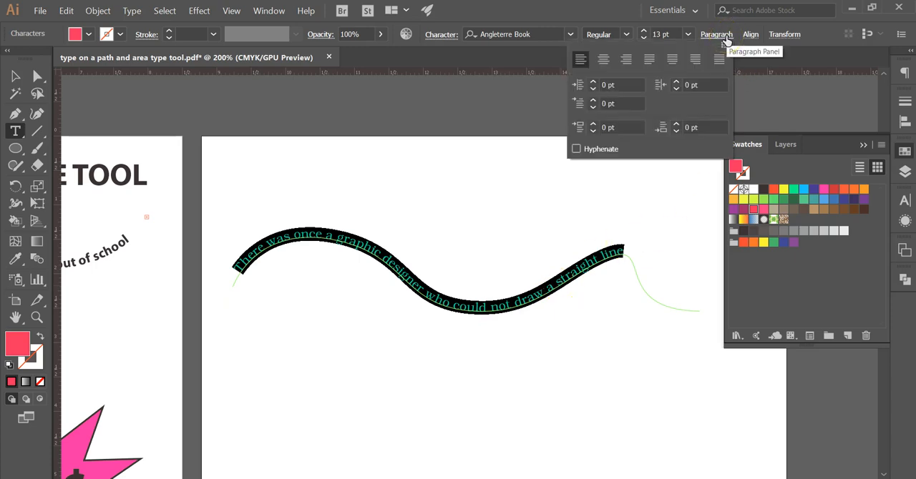
pyautogui.click(579, 62)
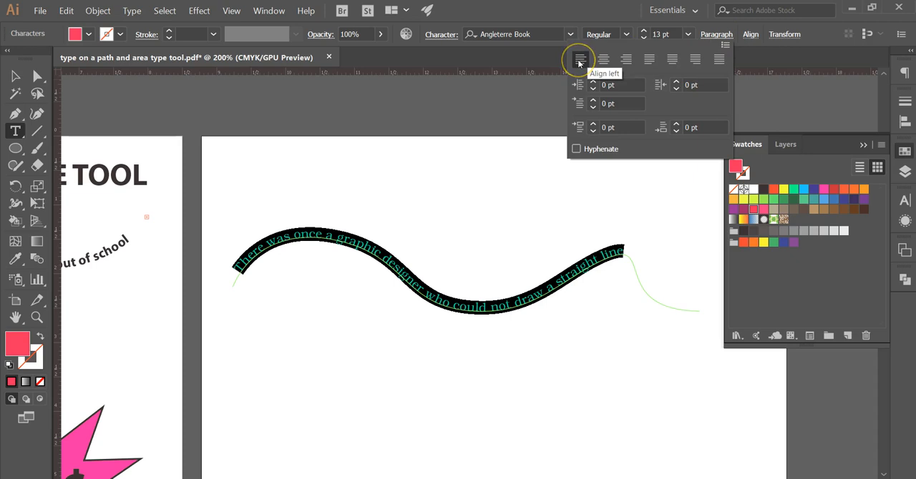
pyautogui.click(604, 61)
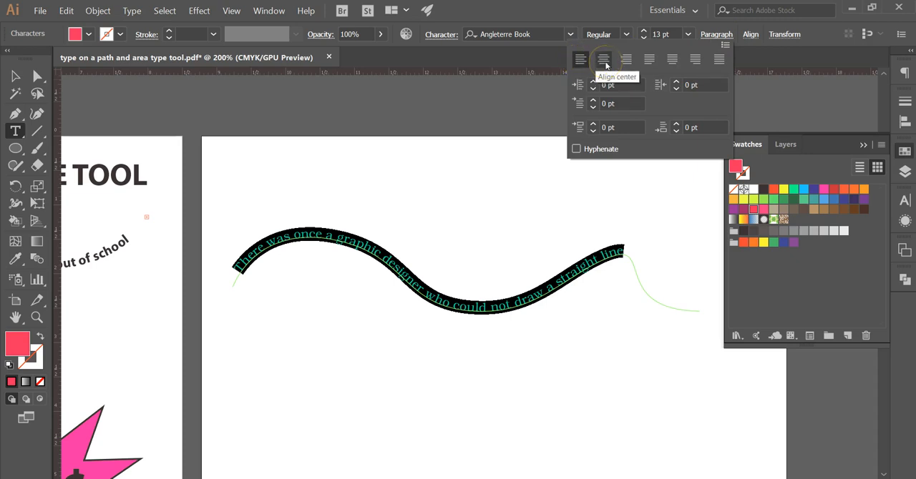
pyautogui.click(605, 60)
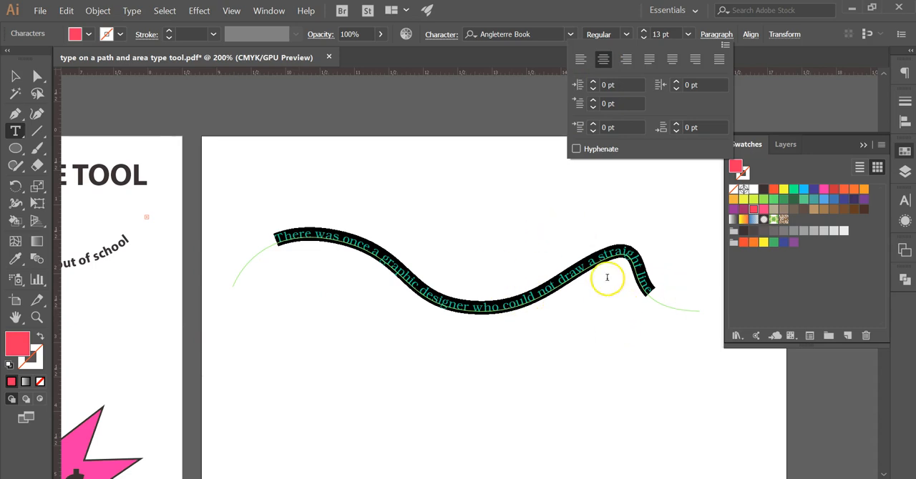
# Step: Move the curved text's start bracket slightly closer to the beginning of the path
pyautogui.click(12, 76)
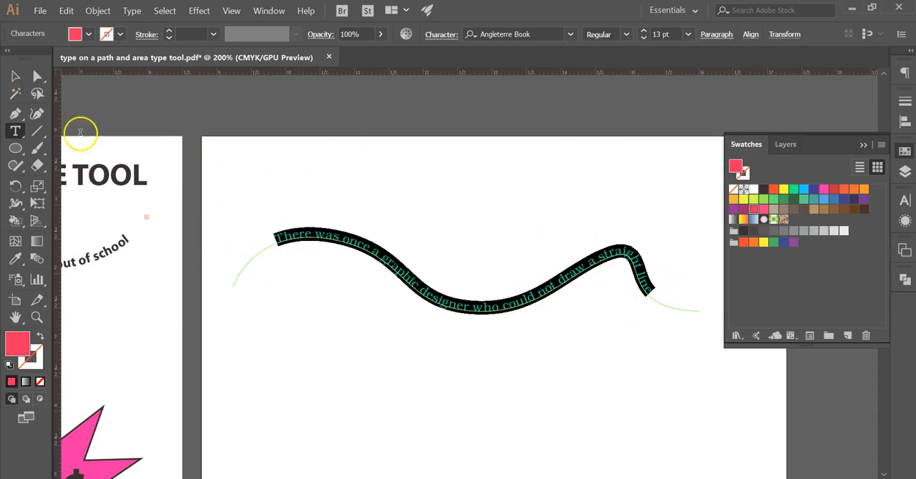
pyautogui.click(12, 75)
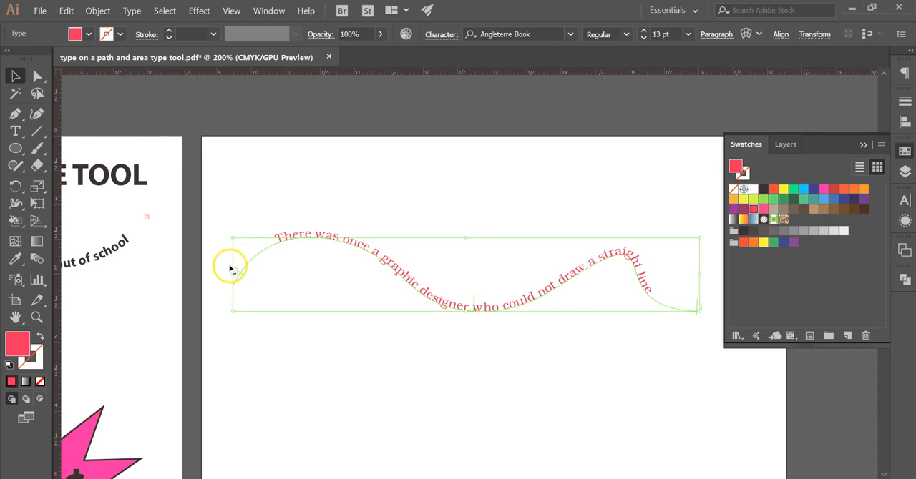
pyautogui.moveTo(230, 268)
pyautogui.mouseDown()
pyautogui.moveTo(221, 270)
pyautogui.moveTo(267, 250)
pyautogui.moveTo(232, 274)
pyautogui.mouseUp()
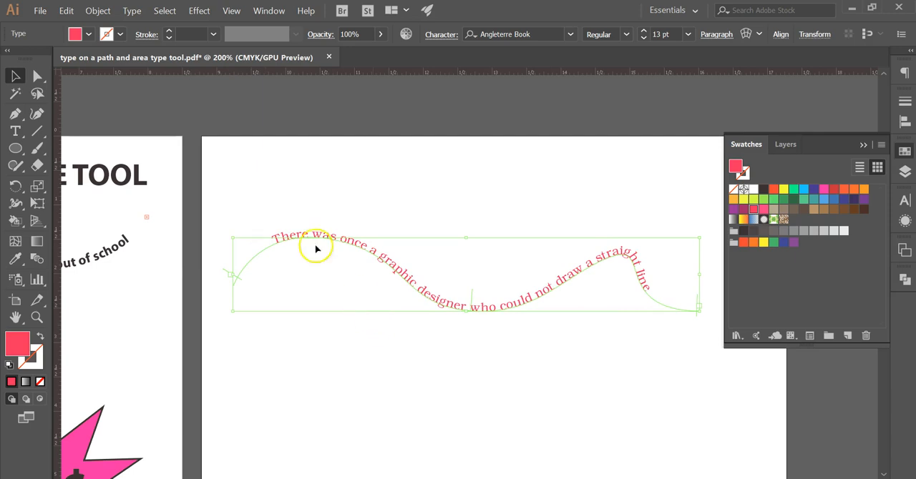
# Step: Reshape the wavy path by moving its lowest anchor point to about X 12.53 in, Y 2.80 in and adjusting its direction handles
pyautogui.click(37, 77)
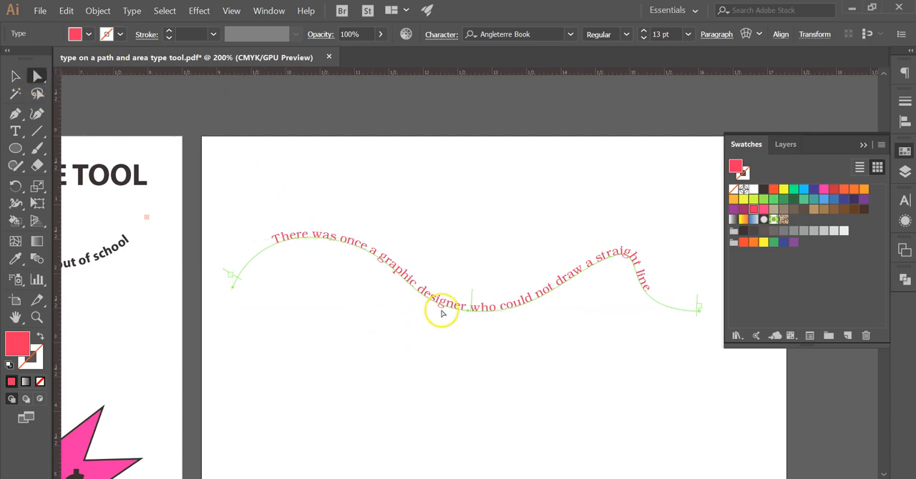
pyautogui.click(466, 313)
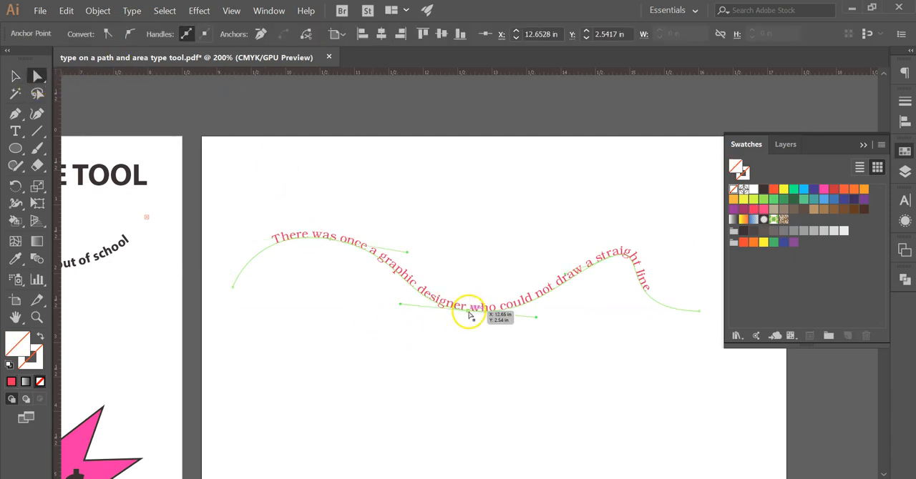
pyautogui.moveTo(469, 316); pyautogui.dragTo(459, 330)
pyautogui.moveTo(392, 324); pyautogui.dragTo(381, 377)
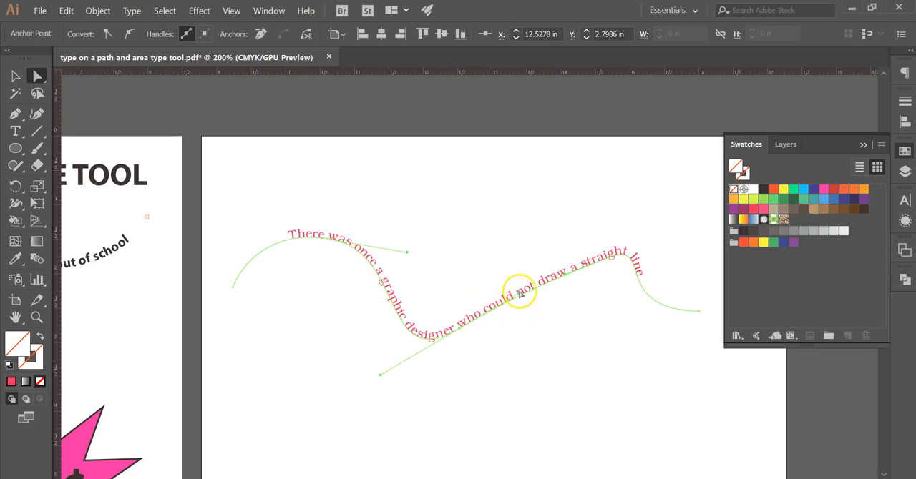
pyautogui.moveTo(520, 296); pyautogui.dragTo(575, 364)
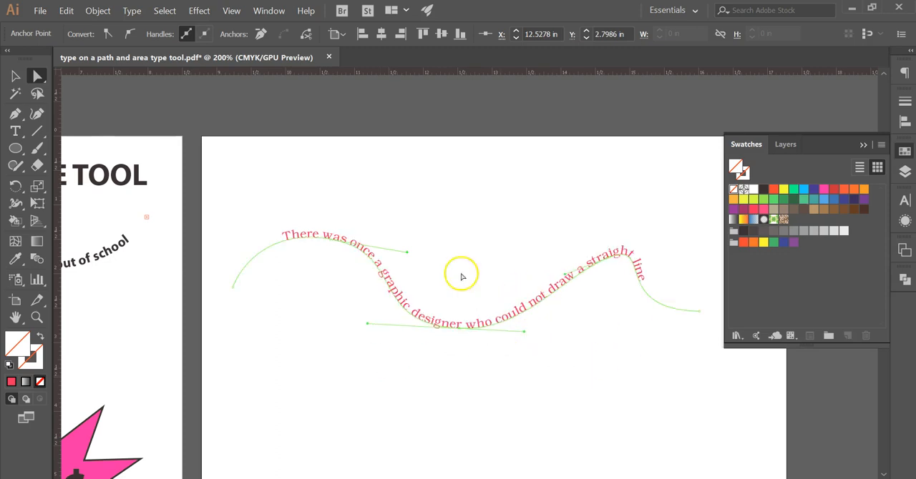
pyautogui.click(15, 75)
pyautogui.moveTo(488, 327); pyautogui.dragTo(502, 252)
pyautogui.click(489, 340)
# Step: Display the layers and draw a circle on Layer 3 below the wavy sentence with the Ellipse tool
pyautogui.moveTo(489, 340); pyautogui.dragTo(569, 287)
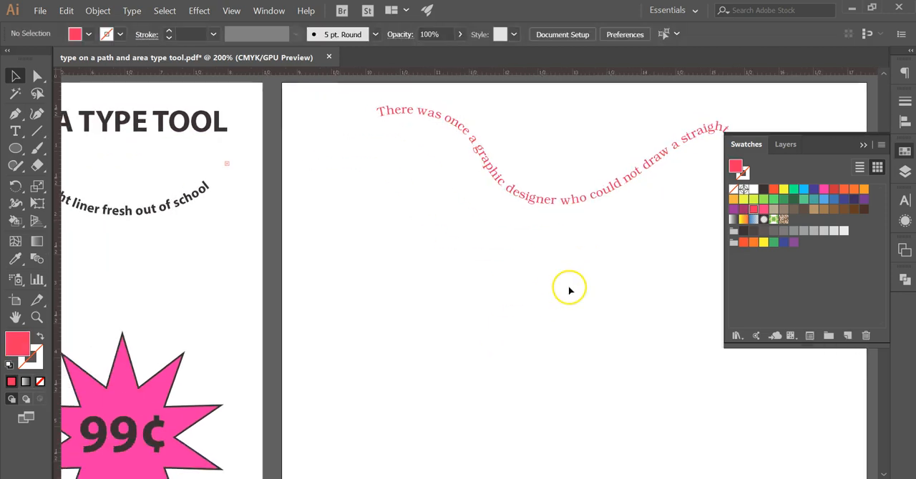
pyautogui.hotkey('ctrl', '-')
pyautogui.moveTo(515, 272); pyautogui.dragTo(570, 269)
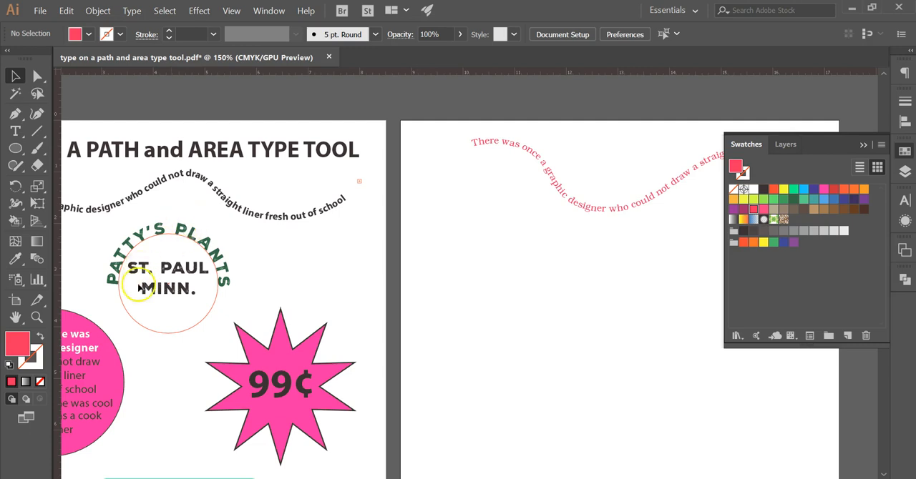
pyautogui.moveTo(570, 307); pyautogui.dragTo(450, 301)
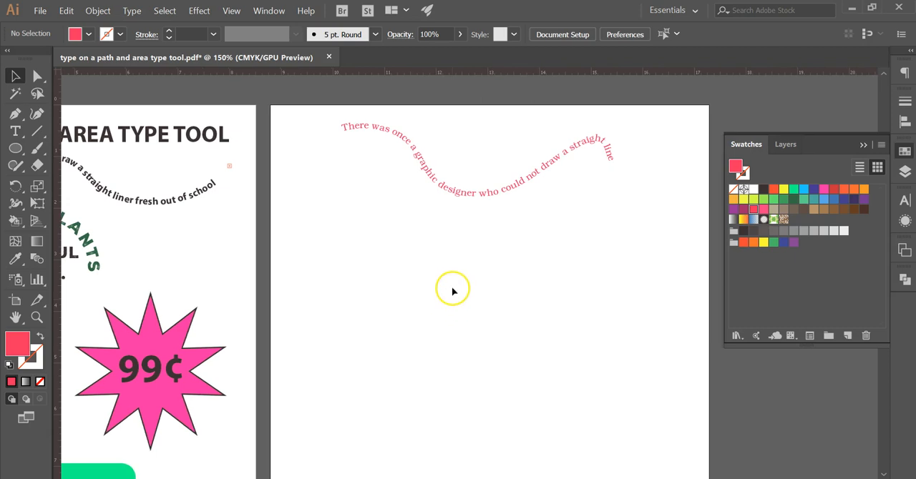
pyautogui.click(861, 146)
pyautogui.click(904, 172)
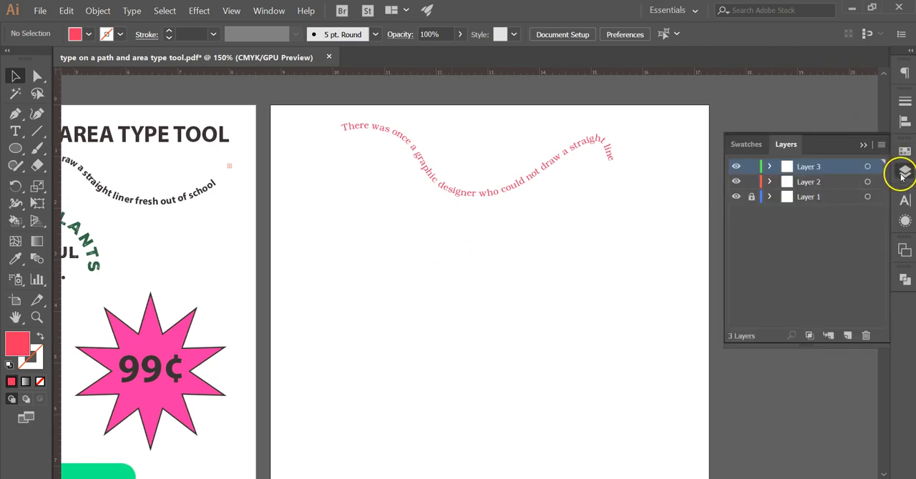
pyautogui.click(16, 148)
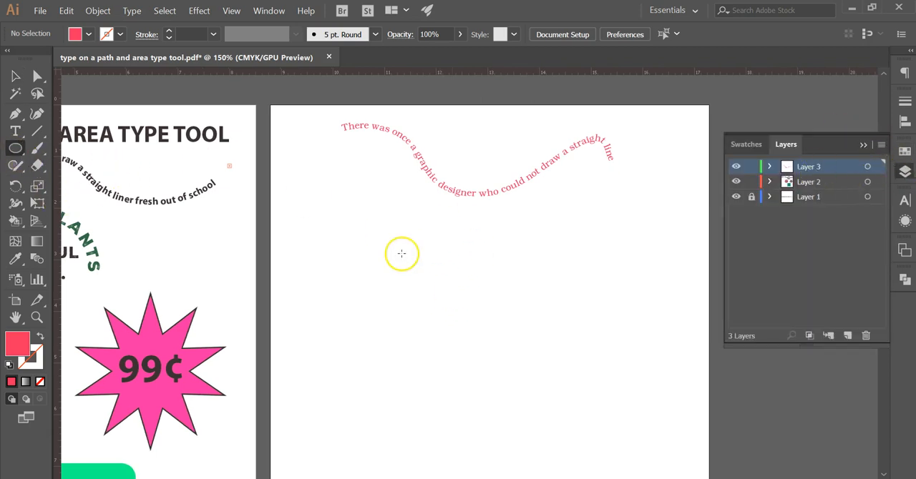
pyautogui.moveTo(419, 237); pyautogui.dragTo(536, 357)
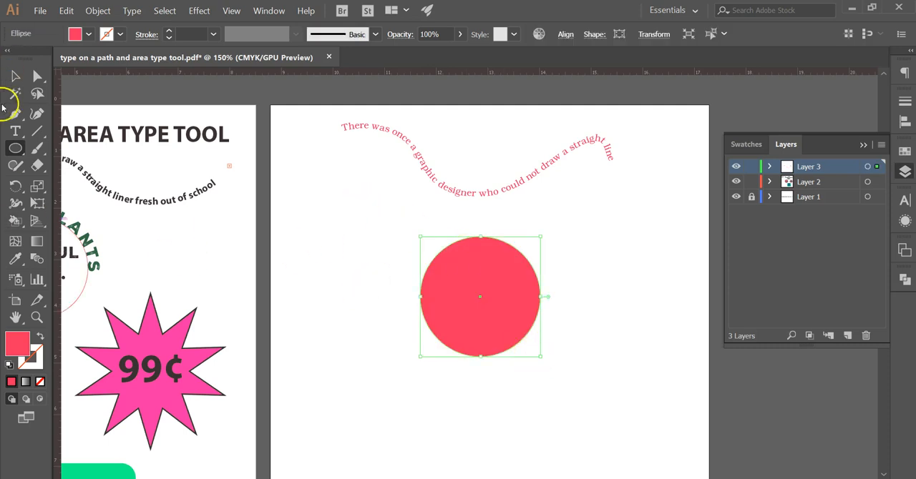
# Step: Convert the circle into type on a path filled with placeholder text, starting at its upper-left edge, and deselect it
pyautogui.click(15, 131)
pyautogui.click(80, 168)
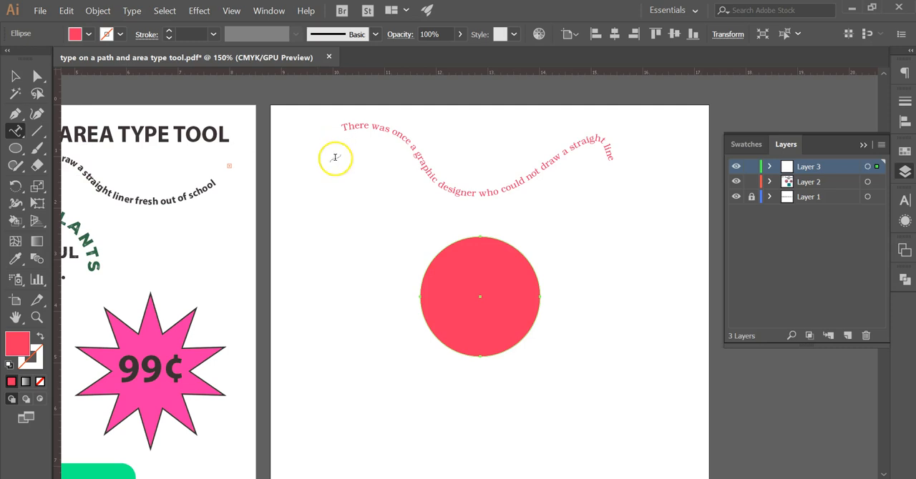
pyautogui.click(431, 260)
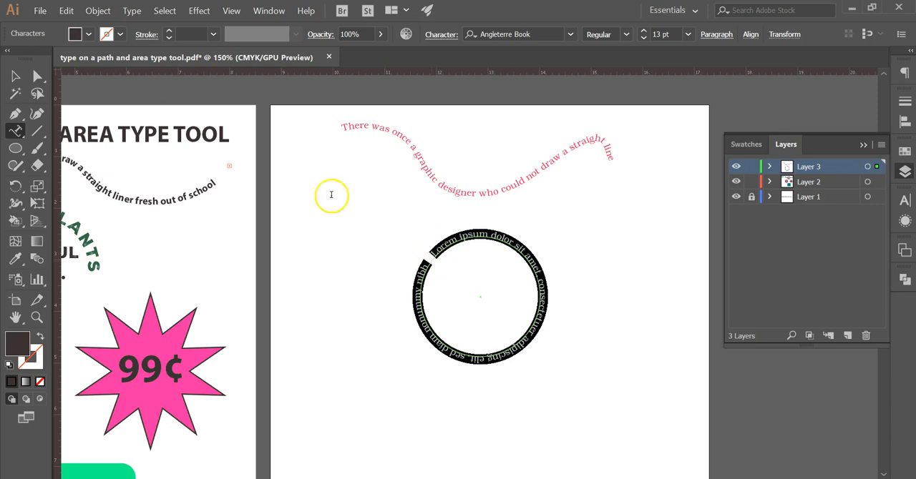
pyautogui.click(15, 76)
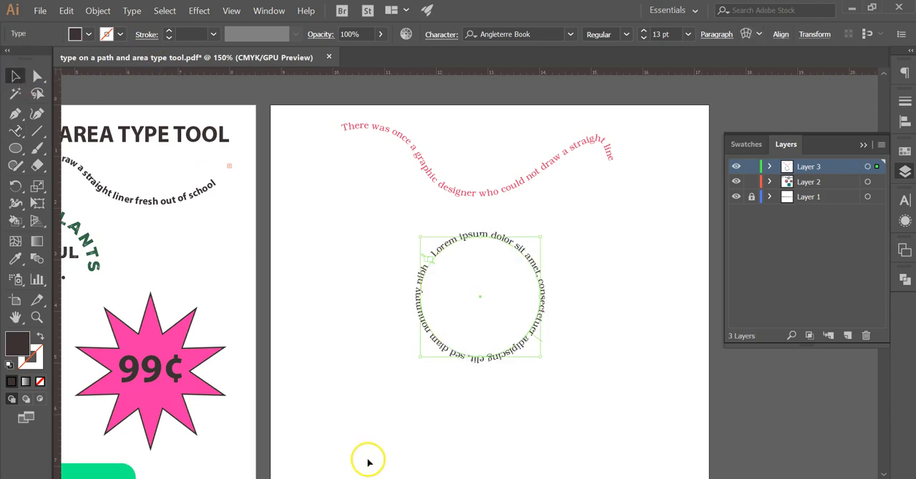
pyautogui.click(379, 438)
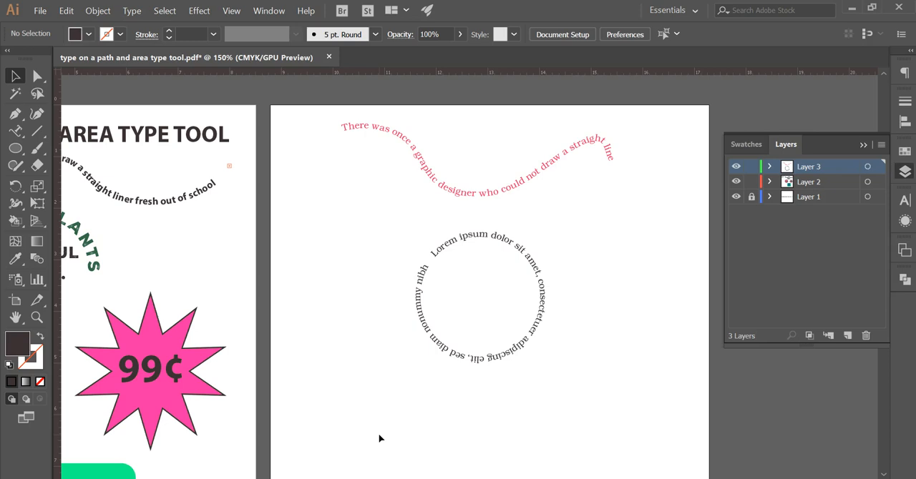
# Step: Replace the placeholder text around the circle with PATTY'S PLANTS, following the arched sample on the first artboard
pyautogui.click(403, 401)
pyautogui.moveTo(386, 401); pyautogui.dragTo(677, 382)
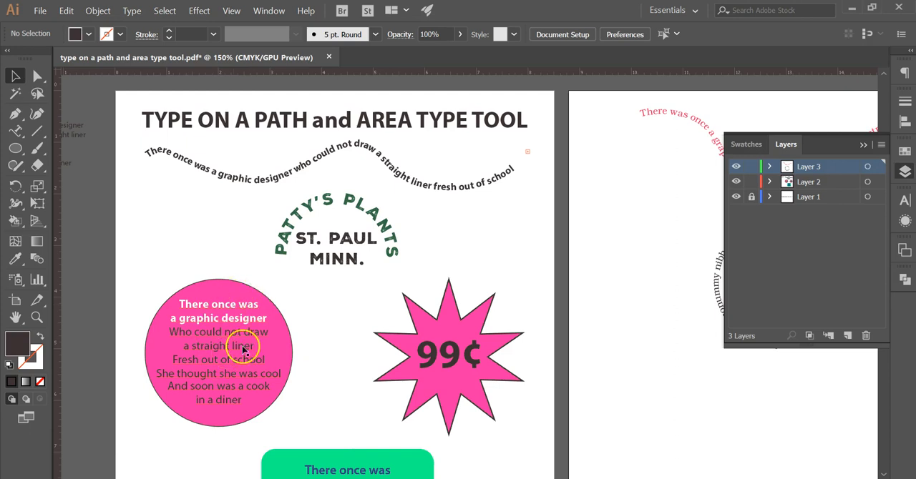
pyautogui.moveTo(646, 406); pyautogui.dragTo(337, 420)
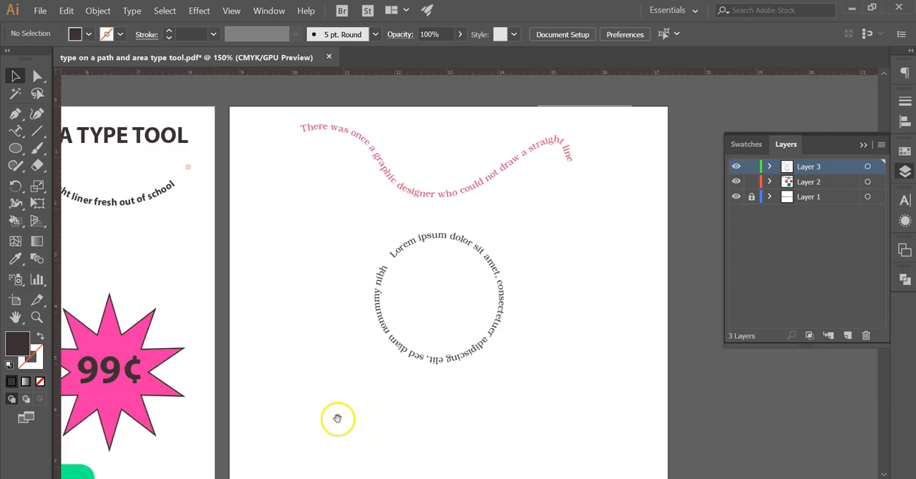
pyautogui.click(456, 244)
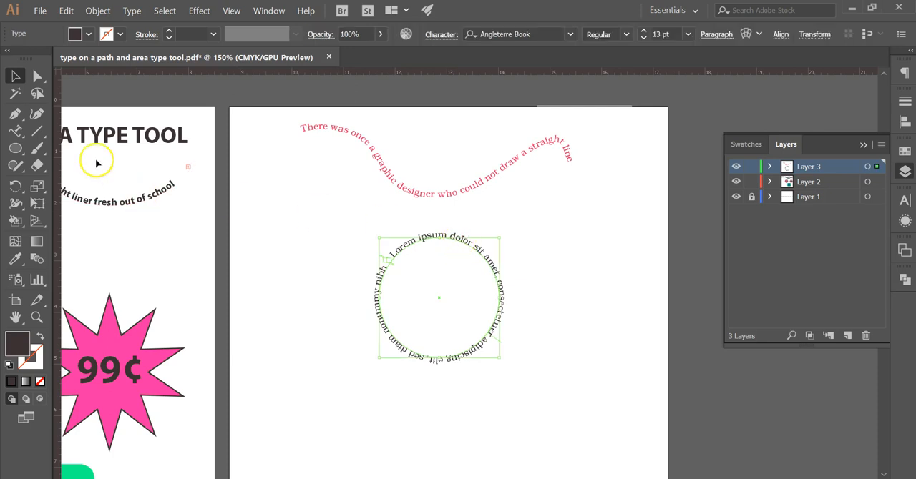
pyautogui.moveTo(147, 264); pyautogui.dragTo(320, 266)
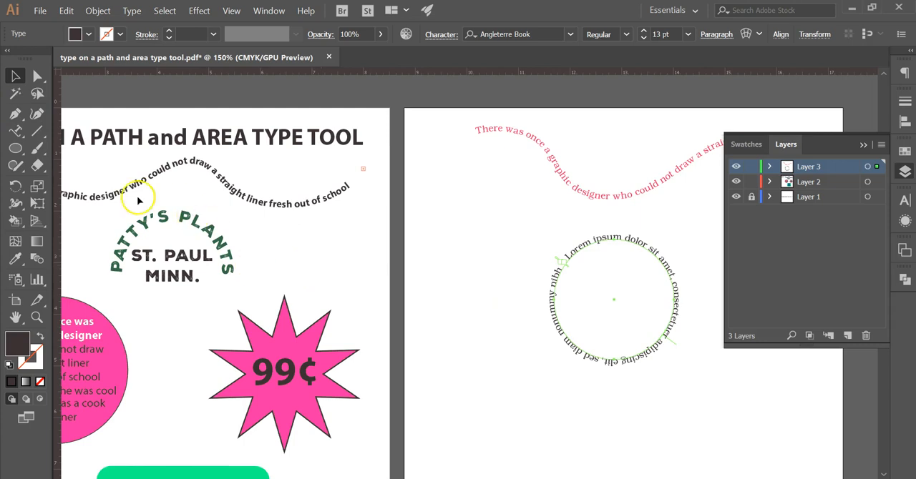
pyautogui.moveTo(412, 266); pyautogui.dragTo(168, 280)
pyautogui.click(384, 259)
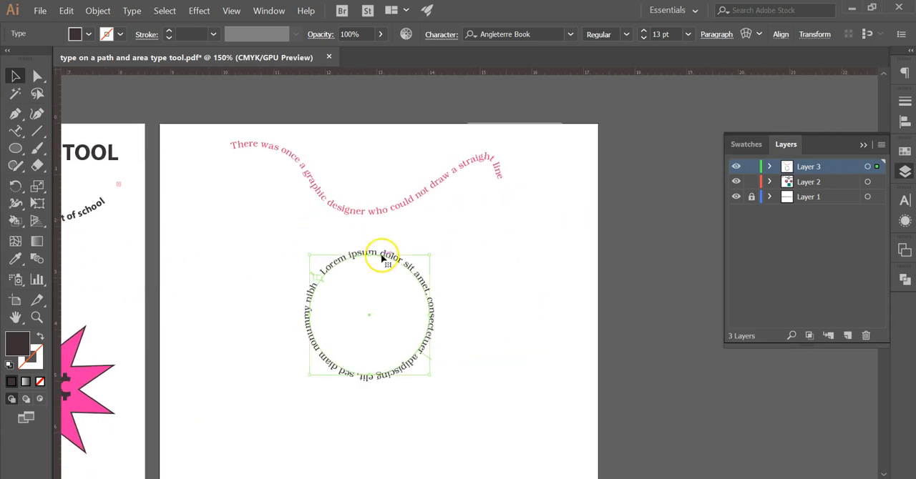
pyautogui.press('t')
pyautogui.doubleClick(385, 255)
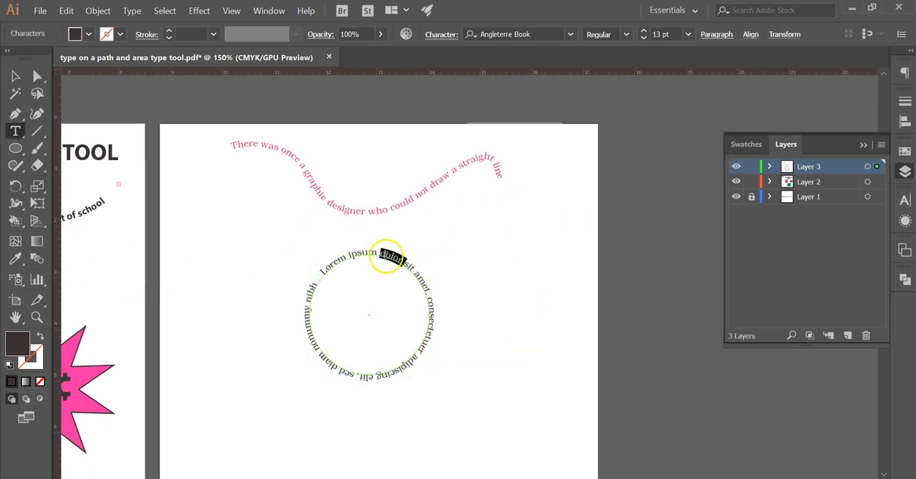
pyautogui.doubleClick(323, 271)
pyautogui.moveTo(362, 256); pyautogui.dragTo(307, 297)
pyautogui.click(320, 274)
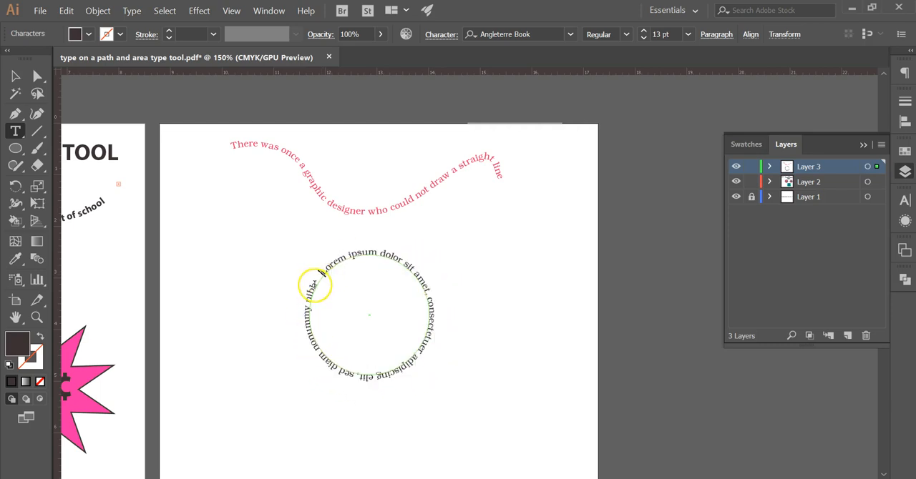
pyautogui.tripleClick(336, 258)
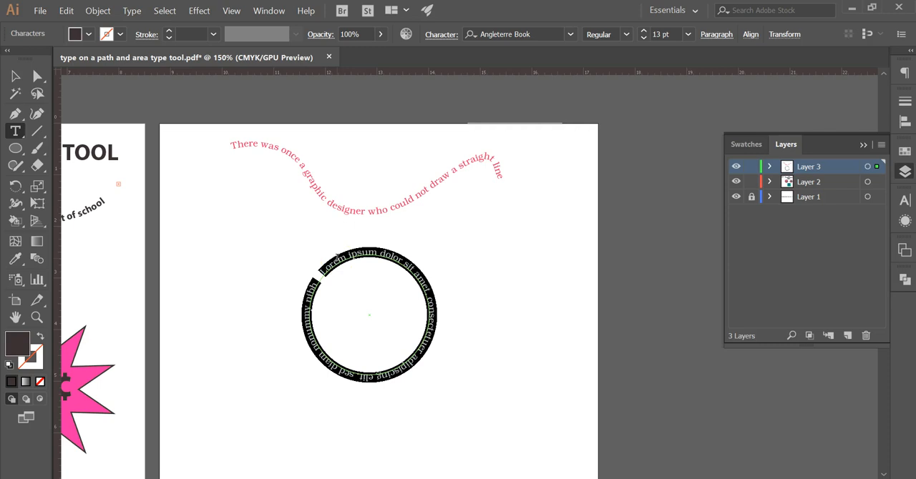
pyautogui.press('BackSpace')
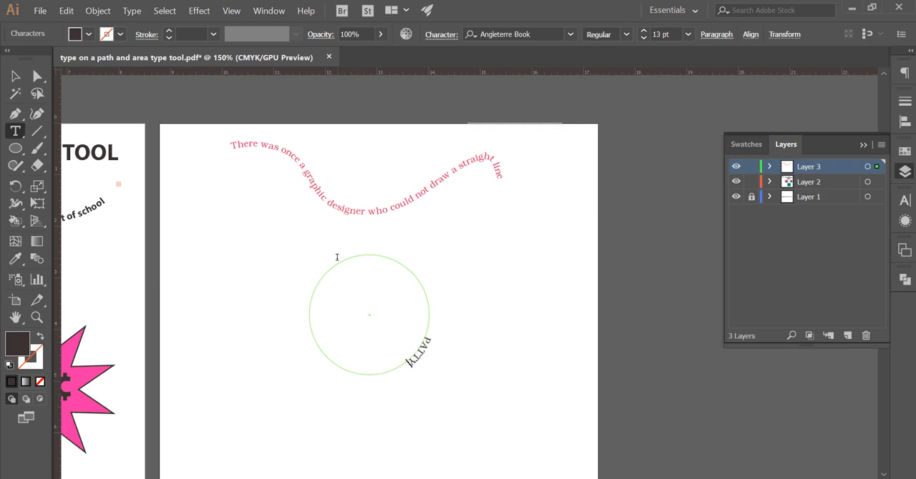
pyautogui.write("PATTY'S PLANTS")
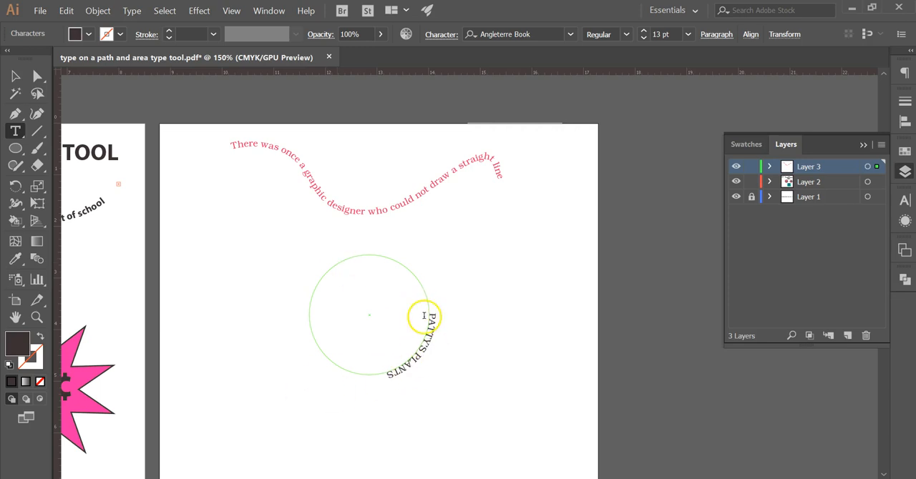
# Step: Move the circle text's start and end brackets to its lower sides so PATTY'S PLANTS arches centered over the top
pyautogui.click(15, 76)
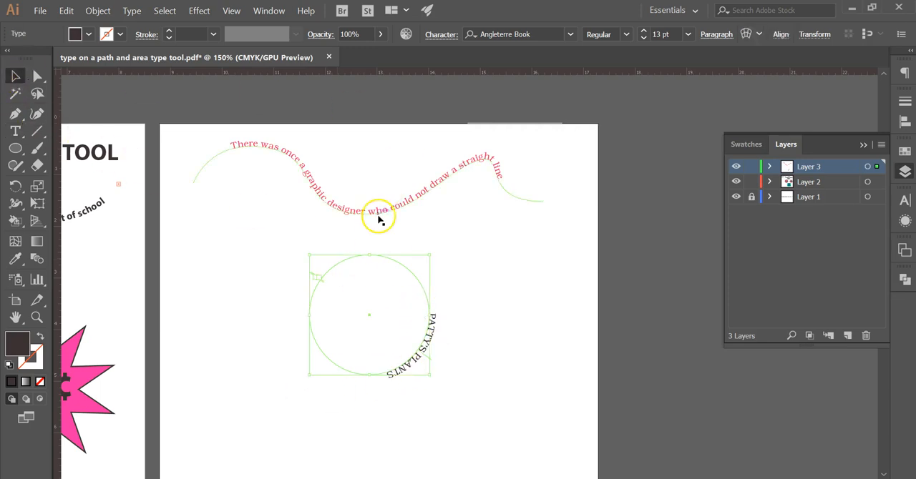
pyautogui.hotkey('ctrl', '+')
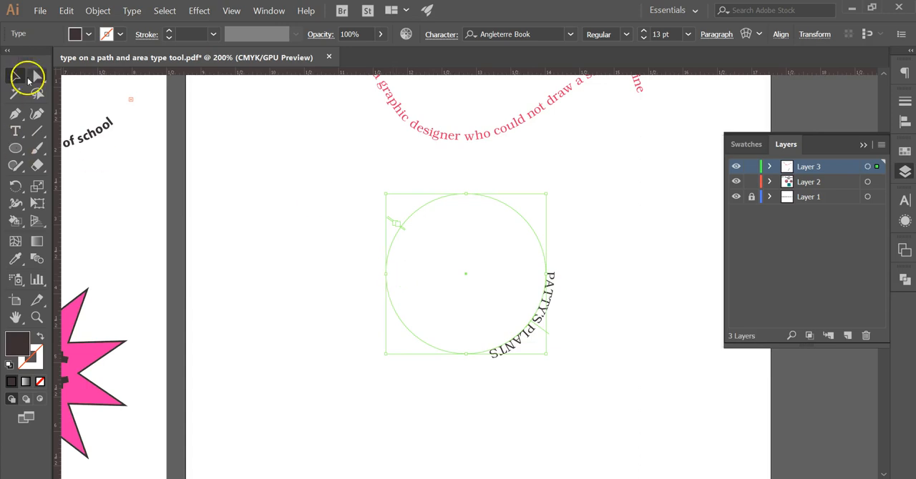
pyautogui.moveTo(390, 224); pyautogui.dragTo(371, 324)
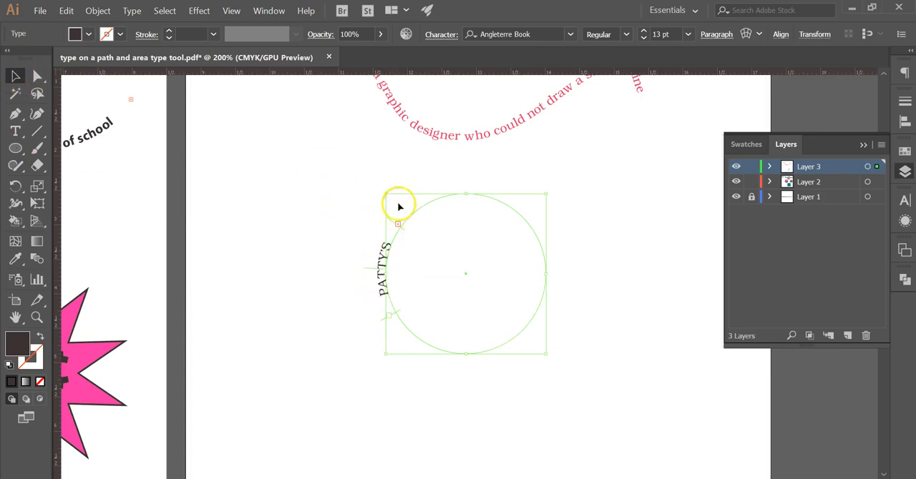
pyautogui.moveTo(389, 222); pyautogui.dragTo(572, 330)
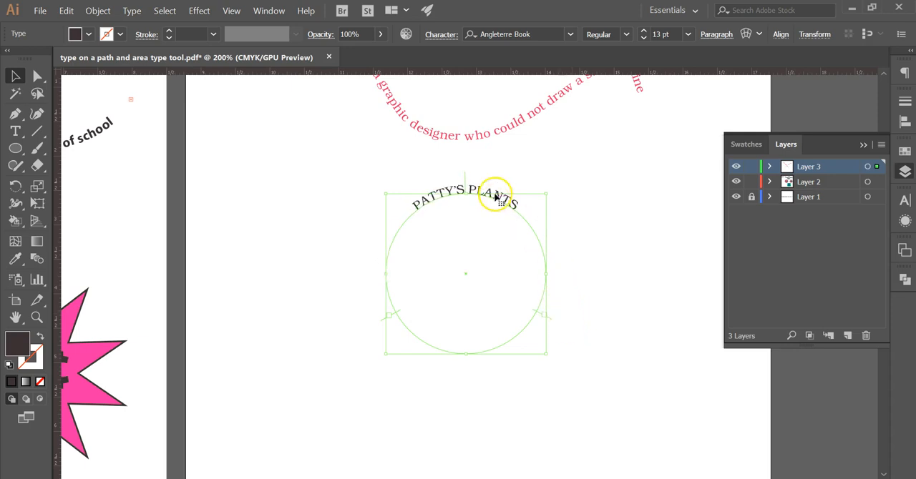
# Step: Format the arched PATTY'S PLANTS text as 22 pt Nexa Rust Sans Black 1 and deselect it
pyautogui.press('t')
pyautogui.tripleClick(499, 198)
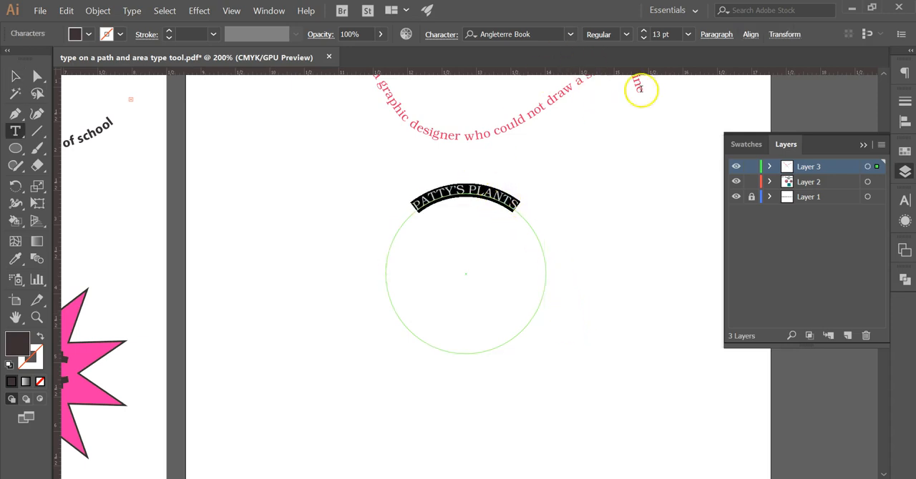
pyautogui.click(644, 34)
pyautogui.click(644, 34)
pyautogui.click(644, 34)
pyautogui.click(644, 34)
pyautogui.click(644, 33)
pyautogui.click(644, 33)
pyautogui.click(644, 34)
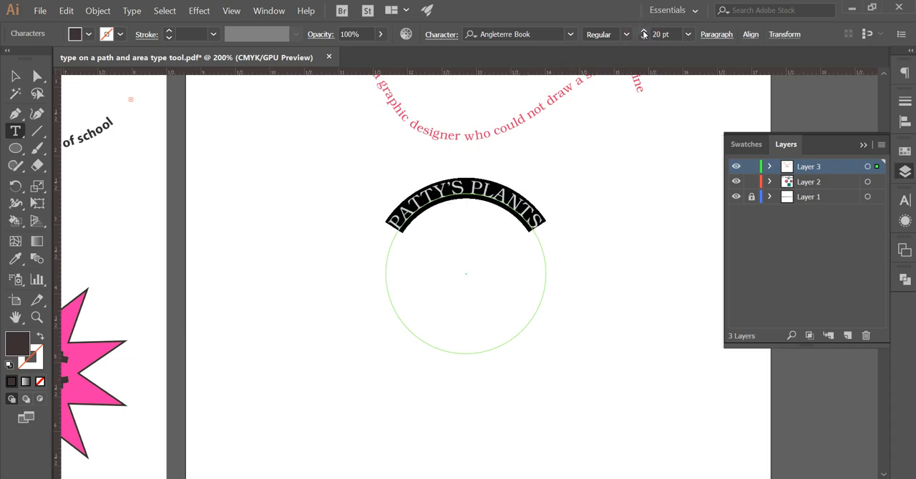
pyautogui.click(644, 33)
pyautogui.click(644, 33)
pyautogui.click(535, 33)
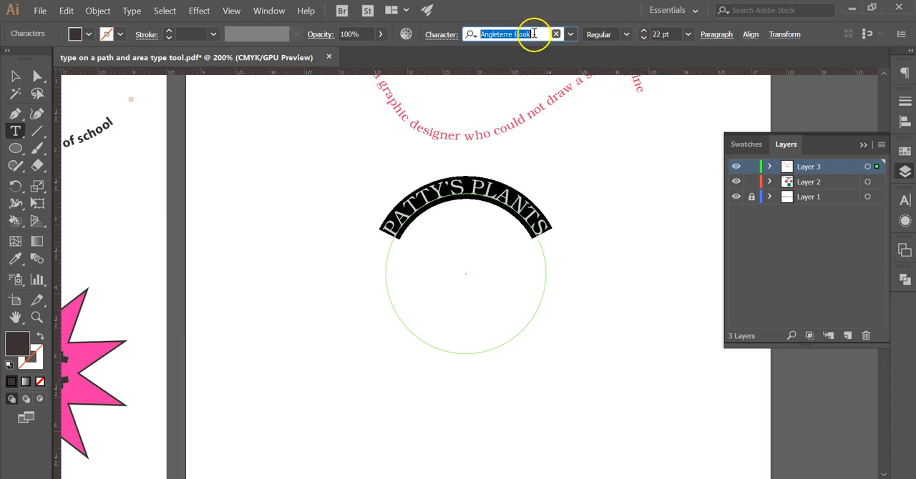
pyautogui.write('NEX')
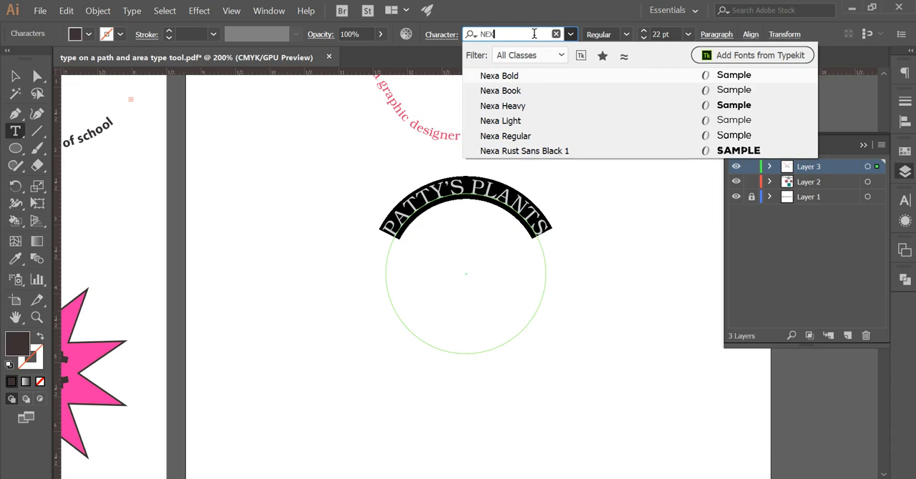
pyautogui.click(536, 151)
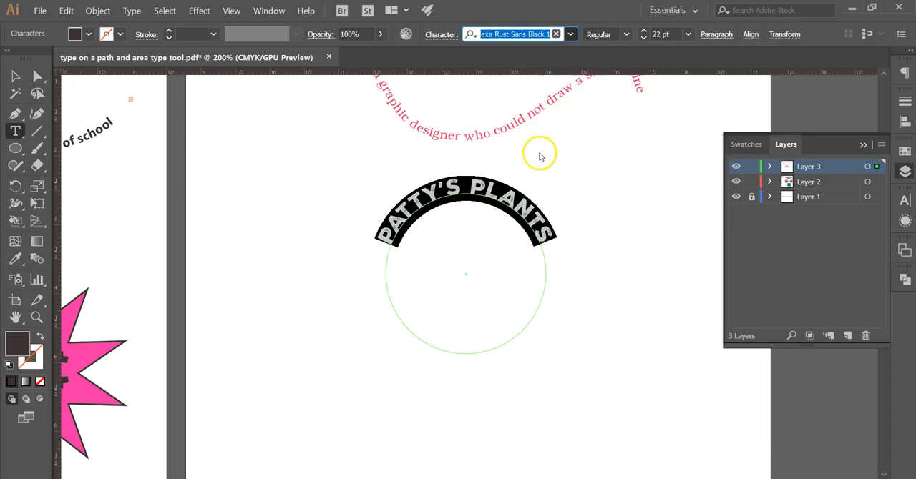
pyautogui.click(16, 78)
pyautogui.click(321, 391)
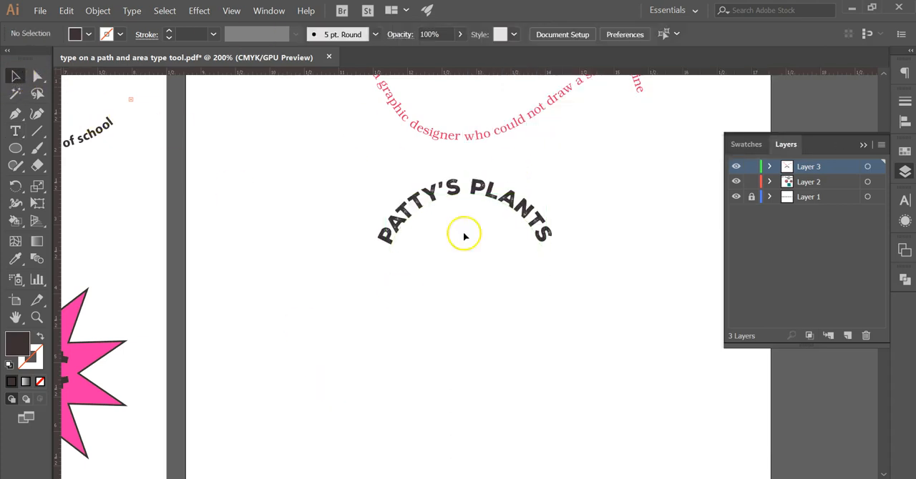
# Step: Fill the arched PATTY'S PLANTS text with the dark green swatch and deselect it
pyautogui.tripleClick(498, 192)
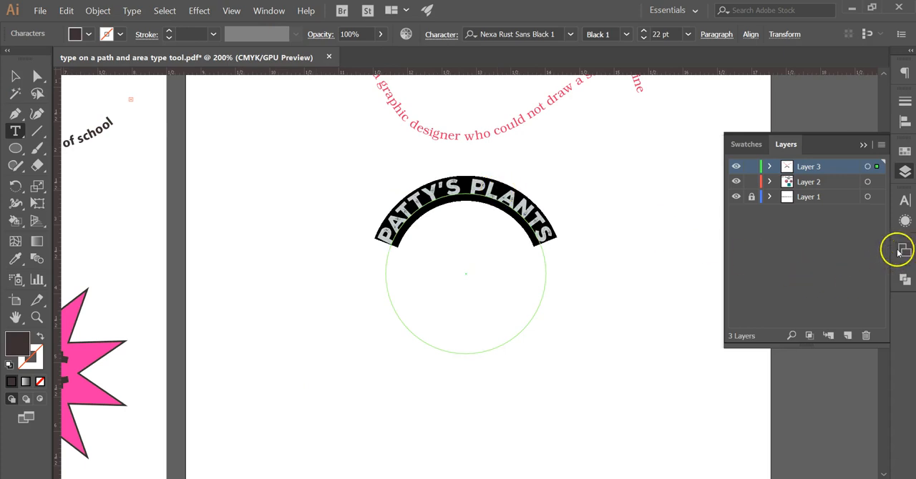
pyautogui.click(905, 153)
pyautogui.click(794, 199)
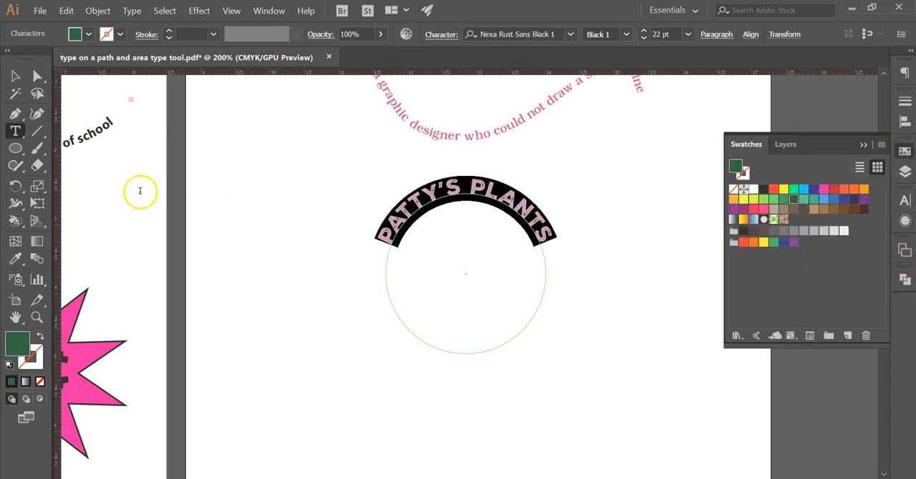
pyautogui.click(14, 75)
pyautogui.click(212, 205)
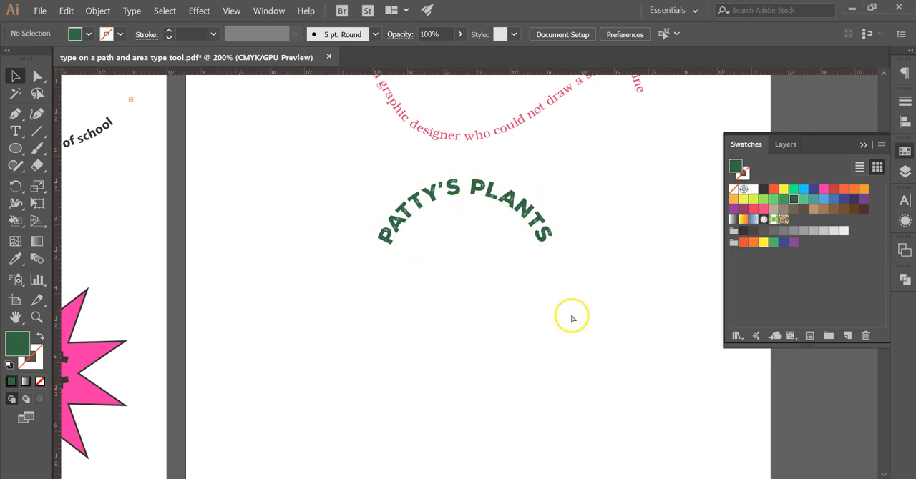
pyautogui.hotkey('ctrl', '-')
pyautogui.moveTo(523, 349); pyautogui.dragTo(584, 341)
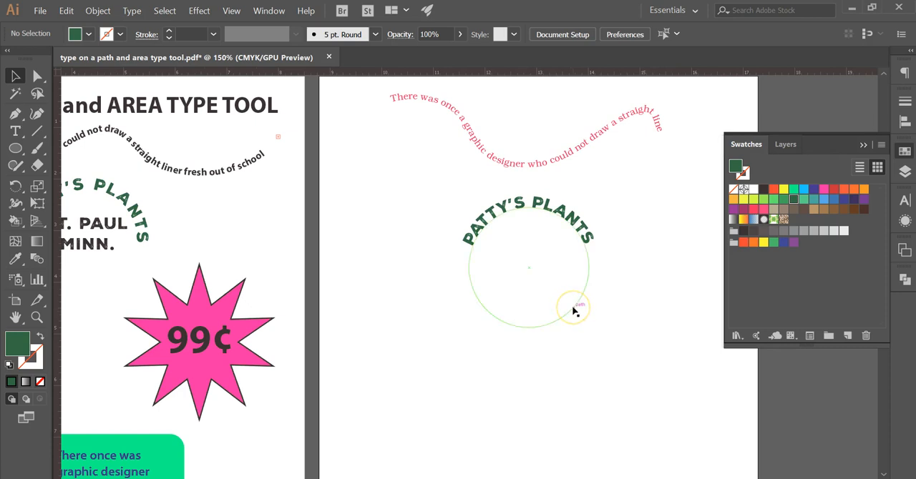
pyautogui.click(564, 373)
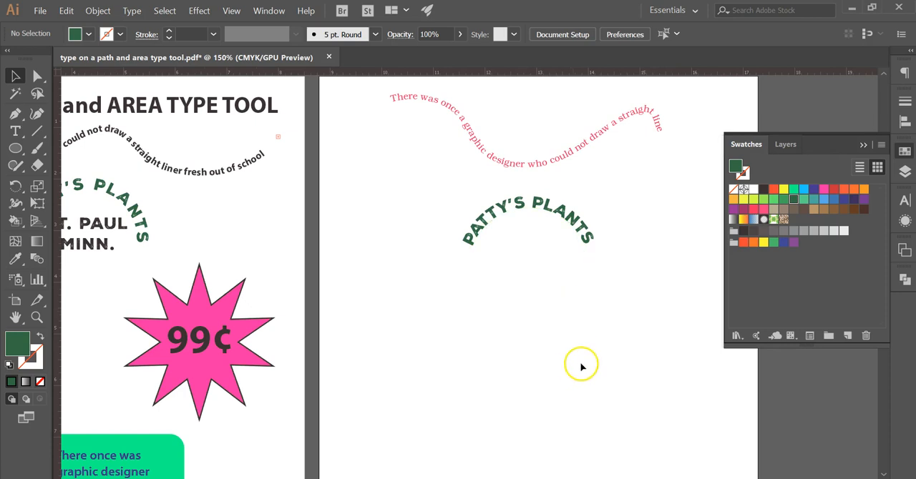
pyautogui.click(106, 225)
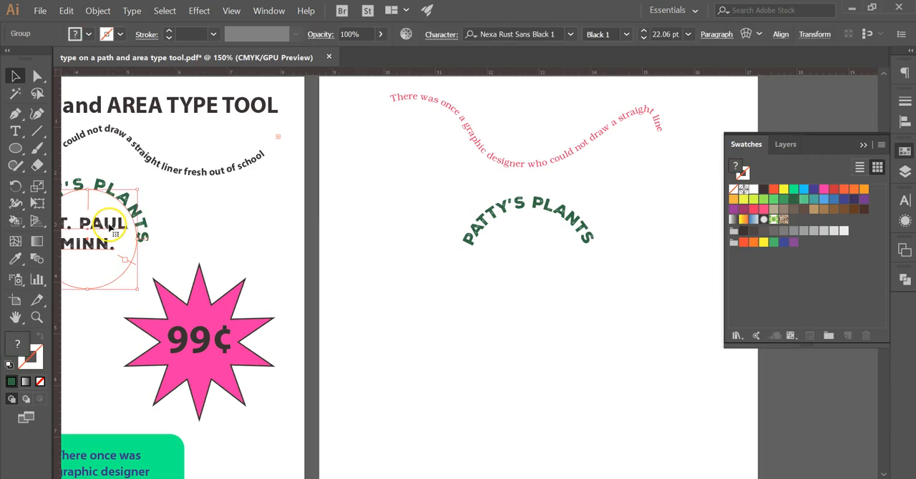
pyautogui.doubleClick(108, 224)
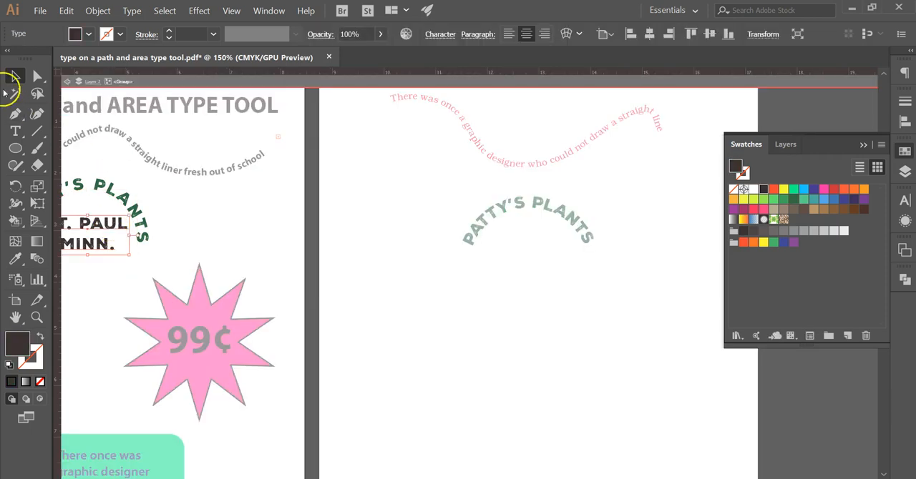
pyautogui.click(16, 76)
pyautogui.moveTo(107, 225); pyautogui.dragTo(530, 282)
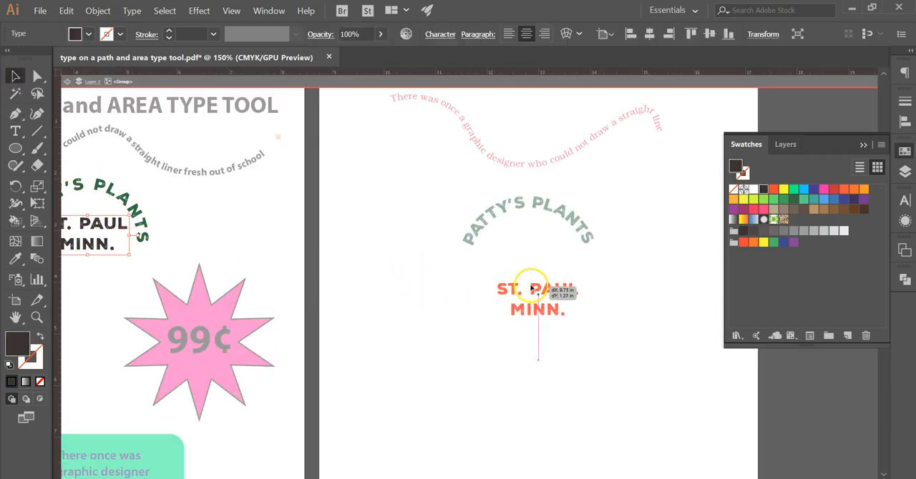
pyautogui.doubleClick(479, 344)
pyautogui.moveTo(614, 378); pyautogui.dragTo(433, 360)
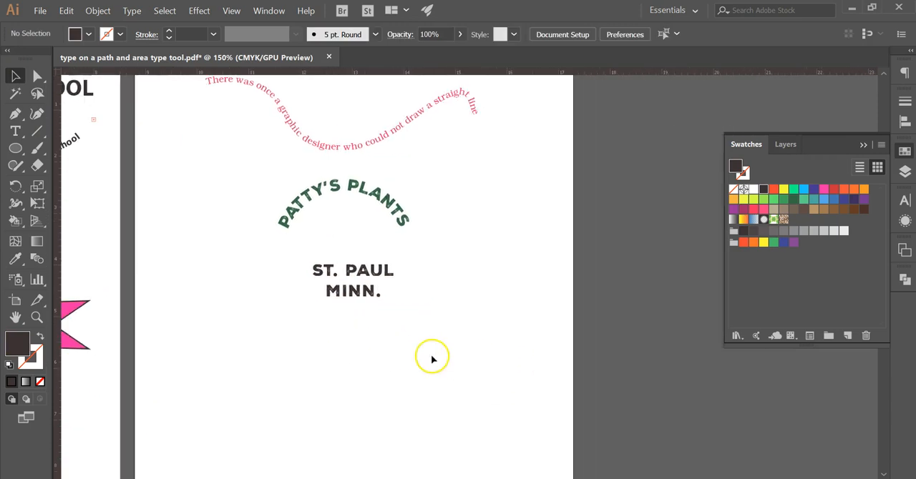
pyautogui.click(362, 272)
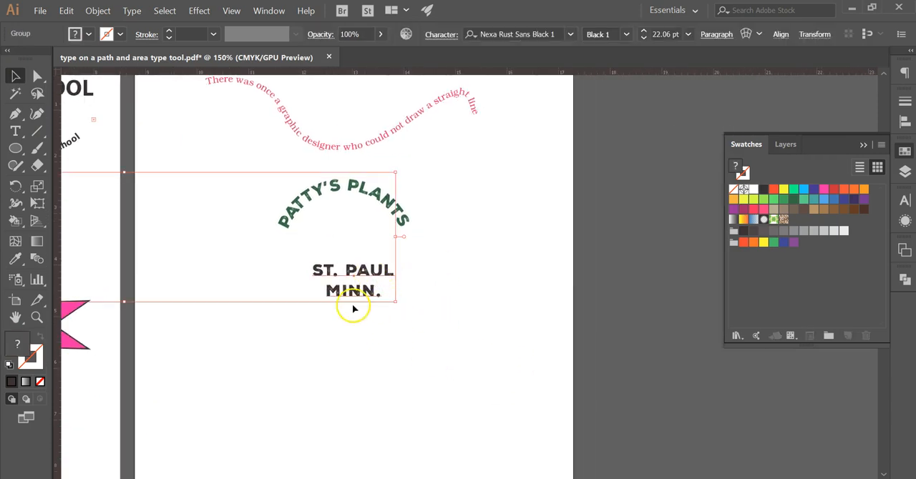
pyautogui.press('Delete')
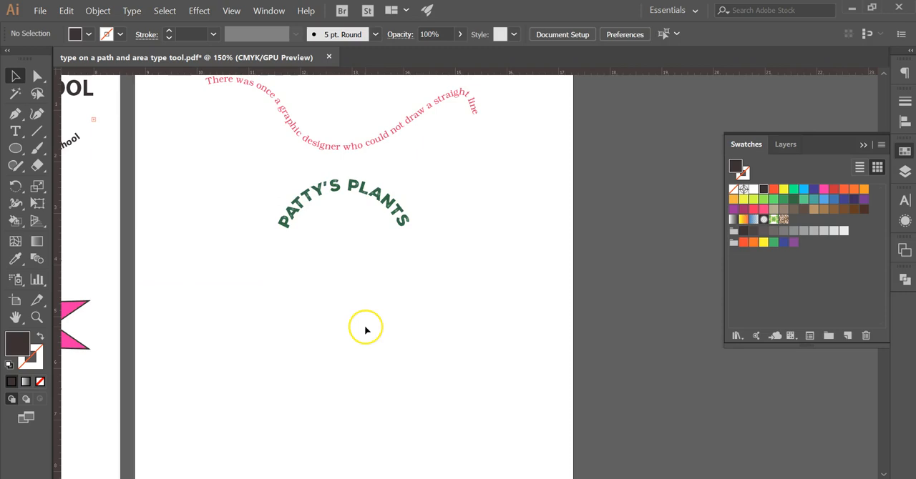
# Step: On Layer 3, add point text reading ST. PAUL and MINN. on two lines near the arch's lower left end
pyautogui.click(904, 170)
pyautogui.click(805, 166)
pyautogui.press('t')
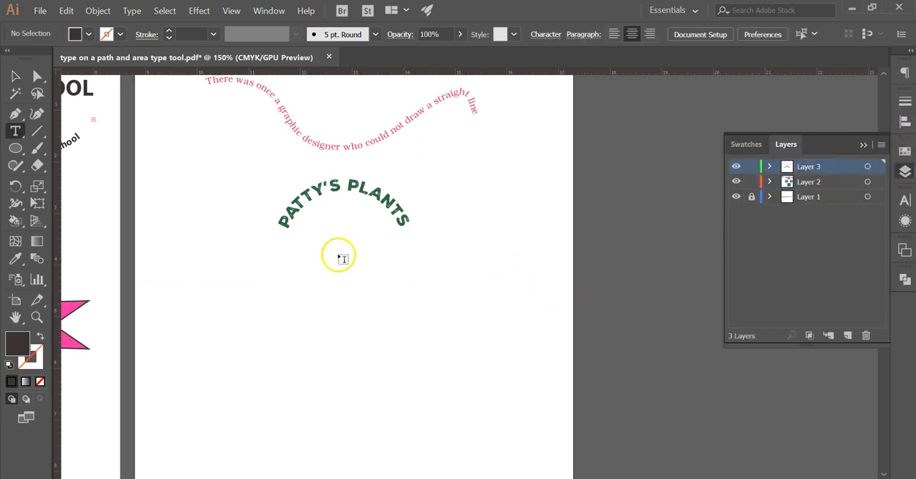
pyautogui.click(311, 235)
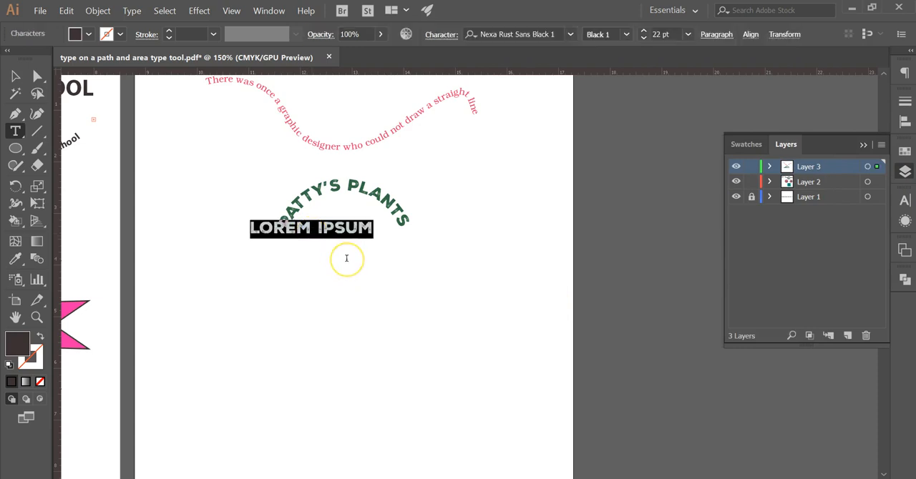
pyautogui.write('ST. PAUL ')
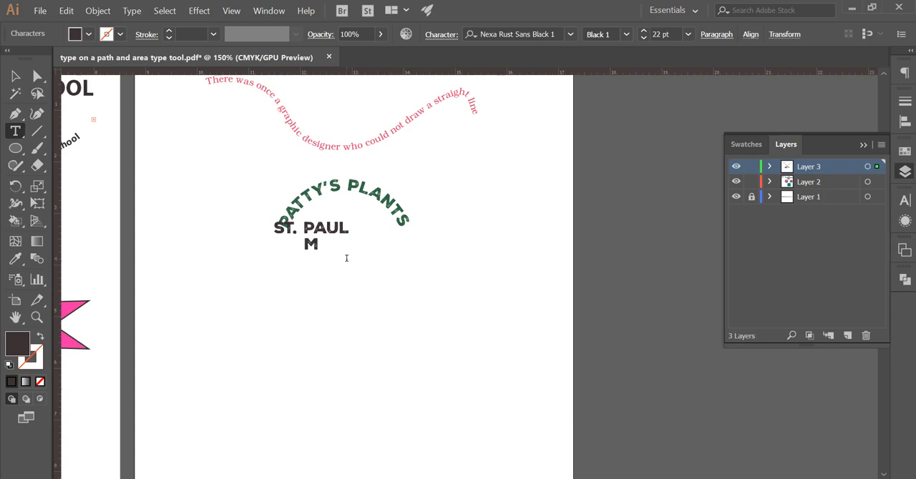
pyautogui.write('MINN.')
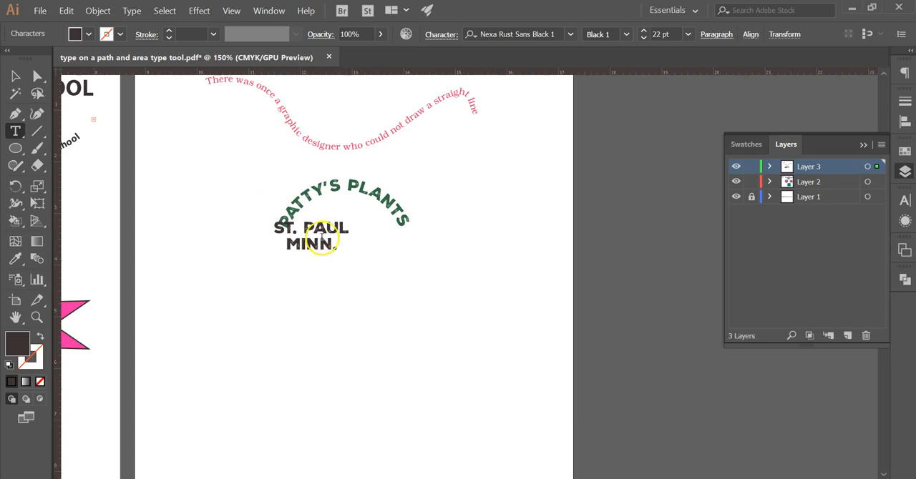
# Step: Center-align the ST. PAUL MINN. text, position it centered beneath the PATTY'S PLANTS arch and deselect it
pyautogui.moveTo(272, 225); pyautogui.dragTo(358, 247)
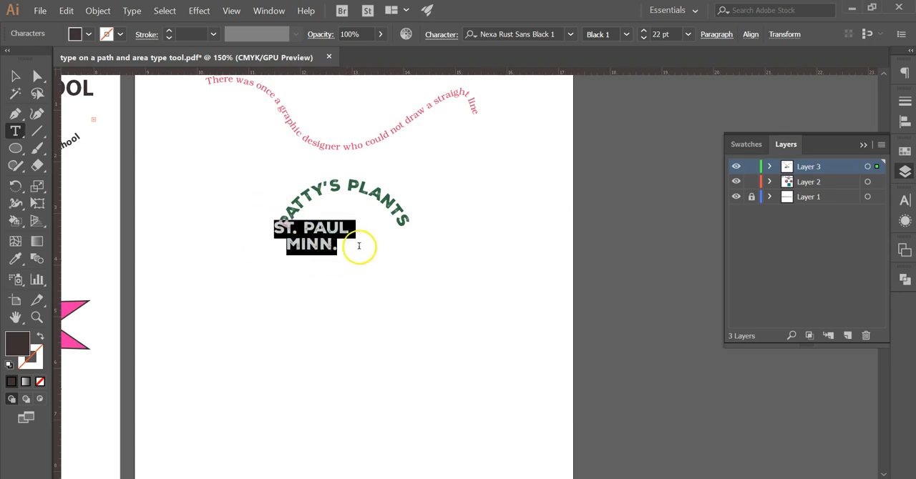
pyautogui.click(718, 35)
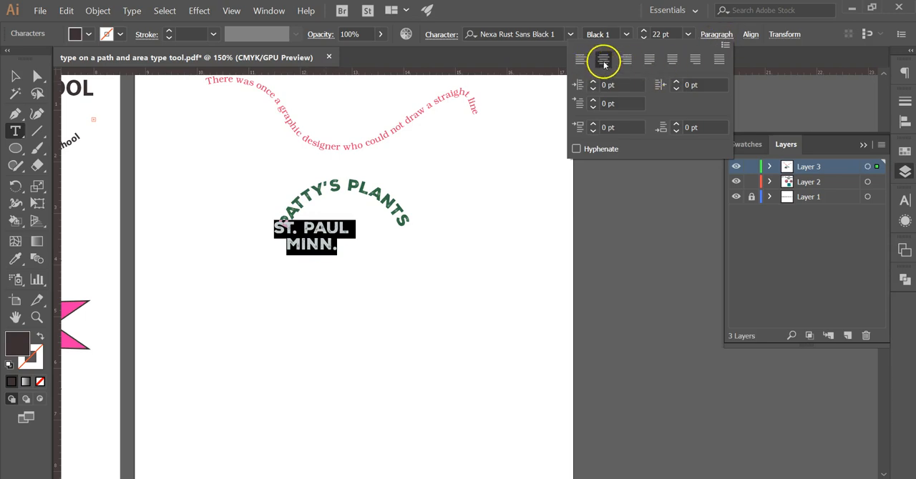
pyautogui.click(16, 75)
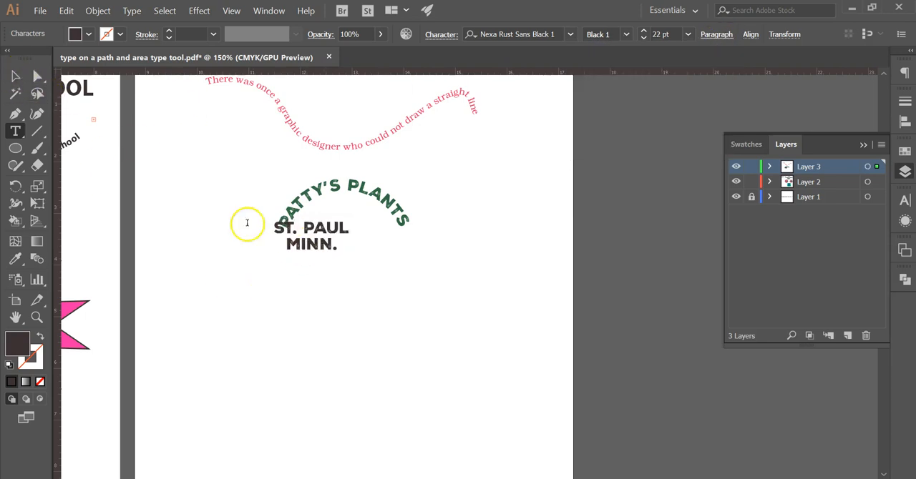
pyautogui.moveTo(295, 237); pyautogui.dragTo(345, 216)
pyautogui.click(345, 287)
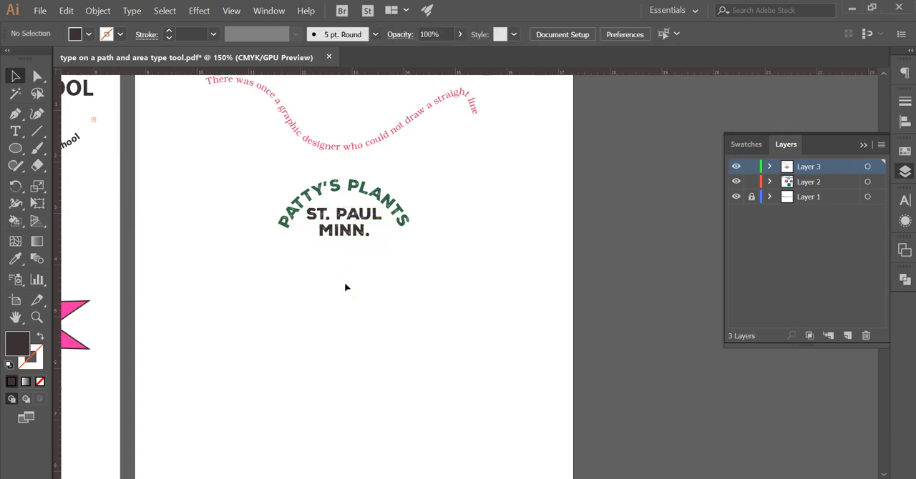
# Step: Place vertical and horizontal ruler guides through the center of the PATTY'S PLANTS circle
pyautogui.moveTo(369, 303); pyautogui.dragTo(434, 308)
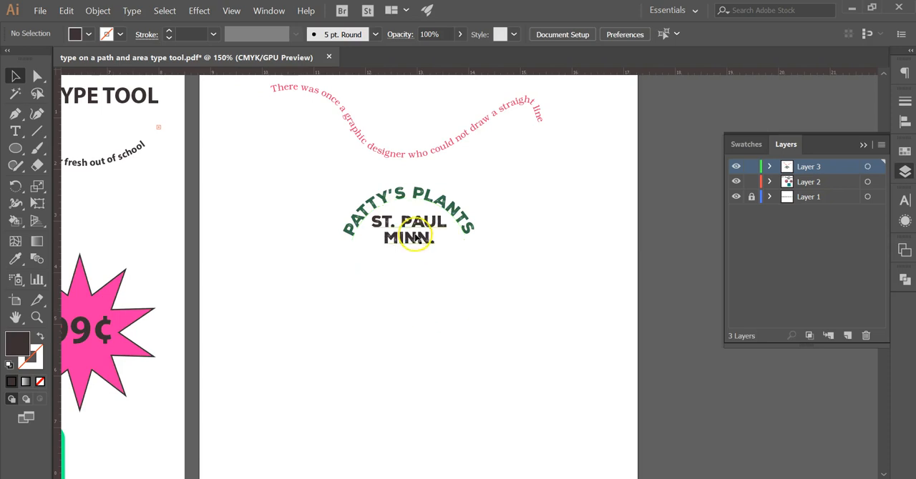
pyautogui.click(473, 233)
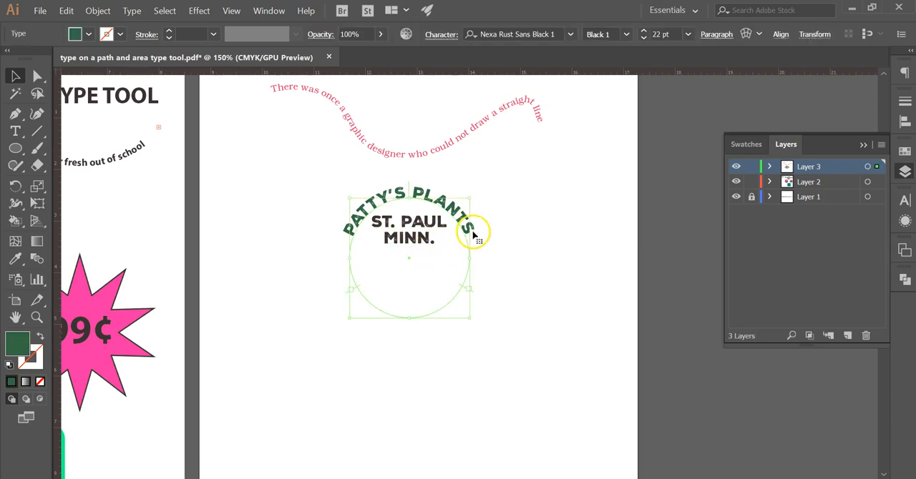
pyautogui.hotkey('ctrl', '+')
pyautogui.moveTo(623, 207); pyautogui.dragTo(569, 216)
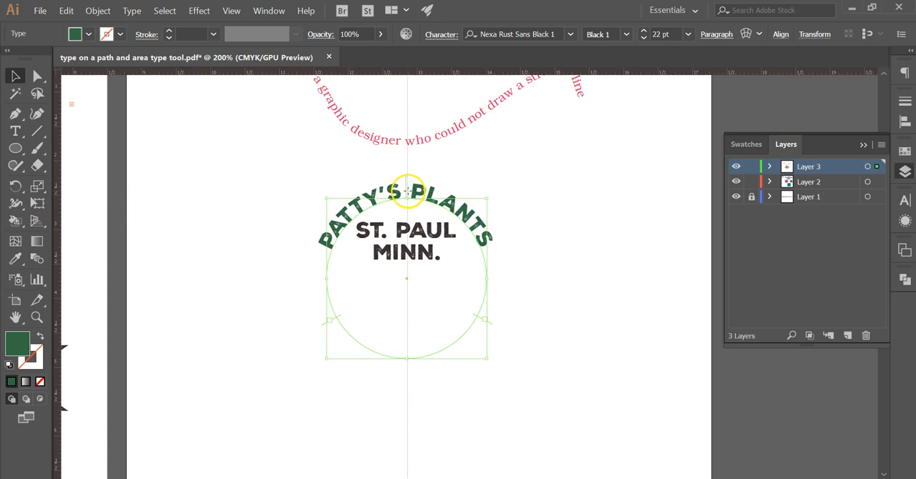
pyautogui.moveTo(407, 192); pyautogui.dragTo(406, 193)
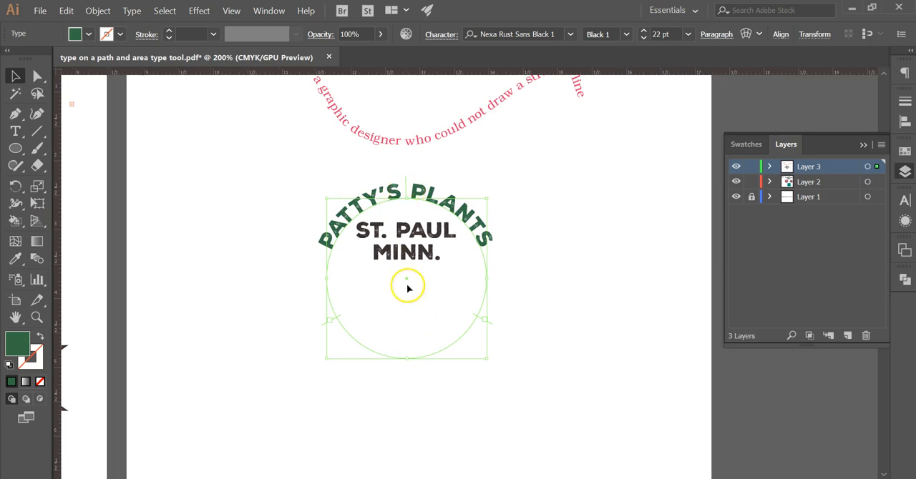
pyautogui.click(437, 224)
pyautogui.click(438, 224)
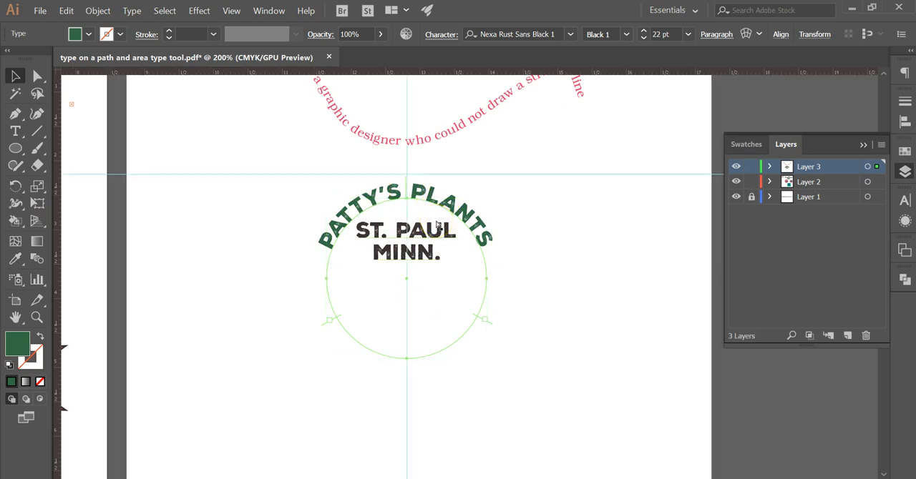
pyautogui.moveTo(437, 72); pyautogui.dragTo(441, 278)
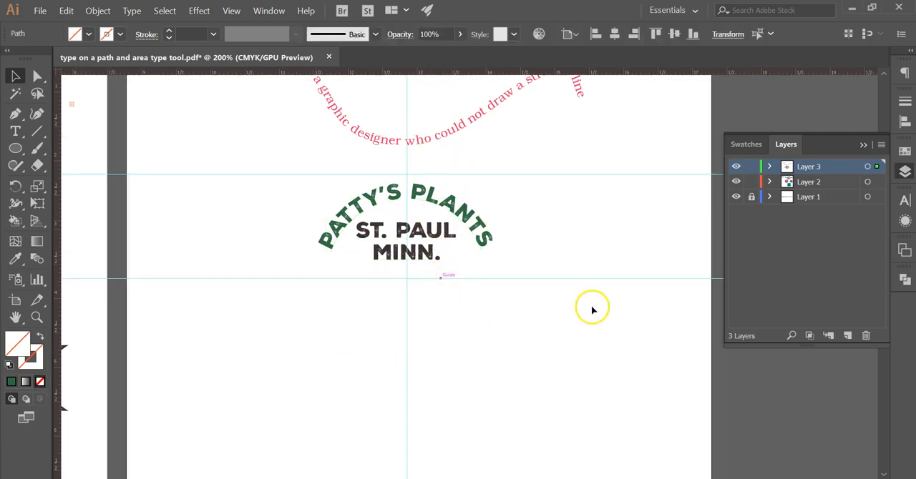
# Step: Check the ST. PAUL MINN. text's centering against the vertical guide and hide the guides
pyautogui.click(423, 235)
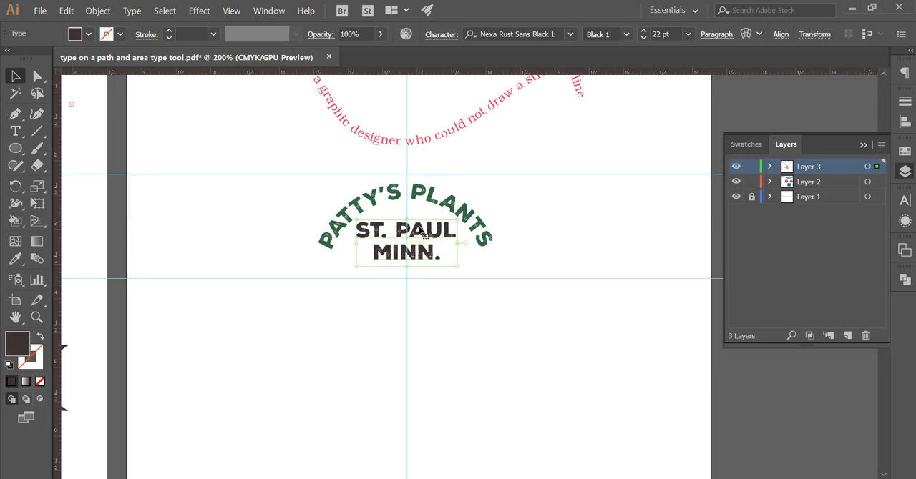
pyautogui.click(548, 220)
pyautogui.hotkey('ctrl', ';')
pyautogui.hotkey('ctrl', '-')
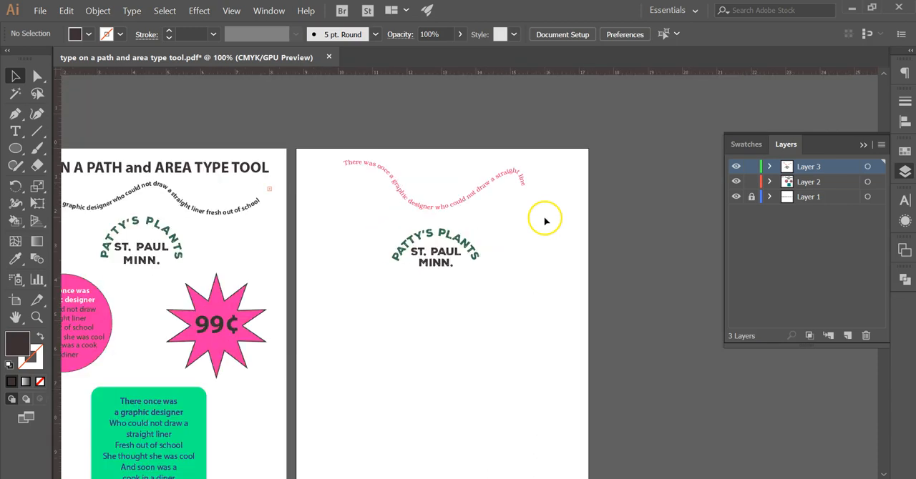
# Step: Draw a dark circle about 4 in wide below the arch, paste a copy in front of it and expand Layer 3
pyautogui.moveTo(473, 339); pyautogui.dragTo(533, 335)
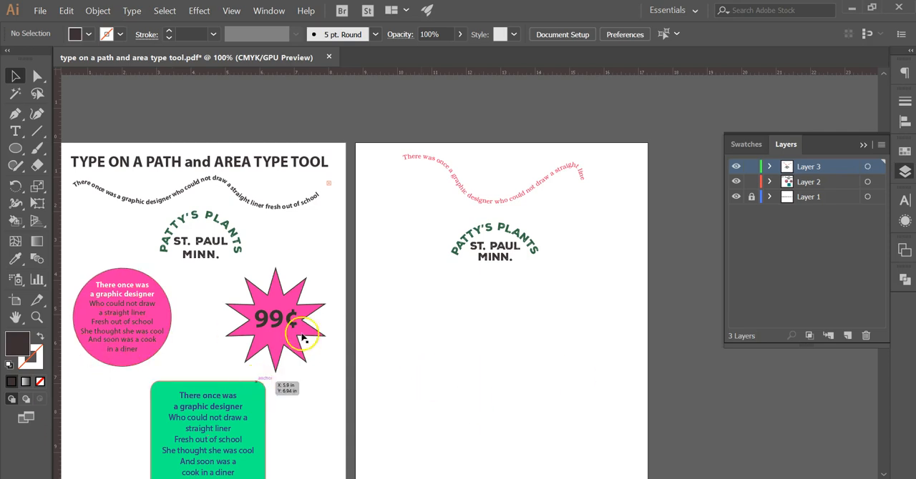
pyautogui.click(16, 149)
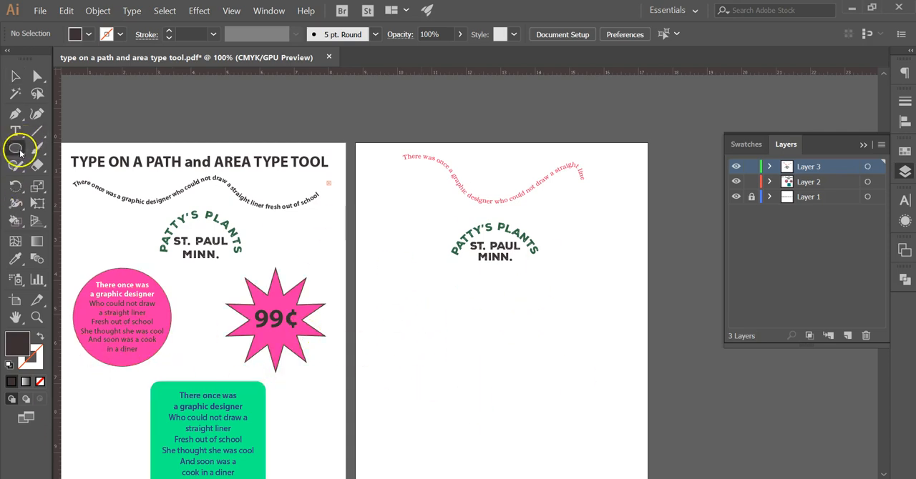
pyautogui.moveTo(406, 302); pyautogui.dragTo(548, 401)
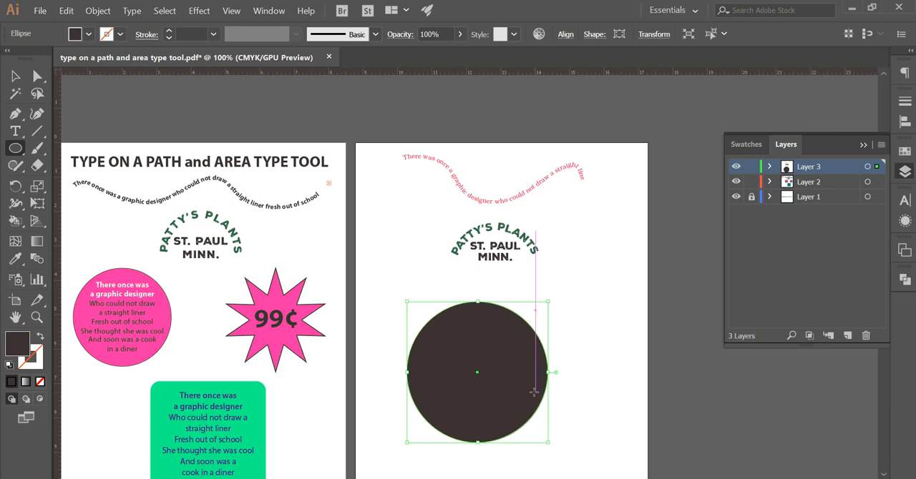
pyautogui.click(66, 11)
pyautogui.click(113, 109)
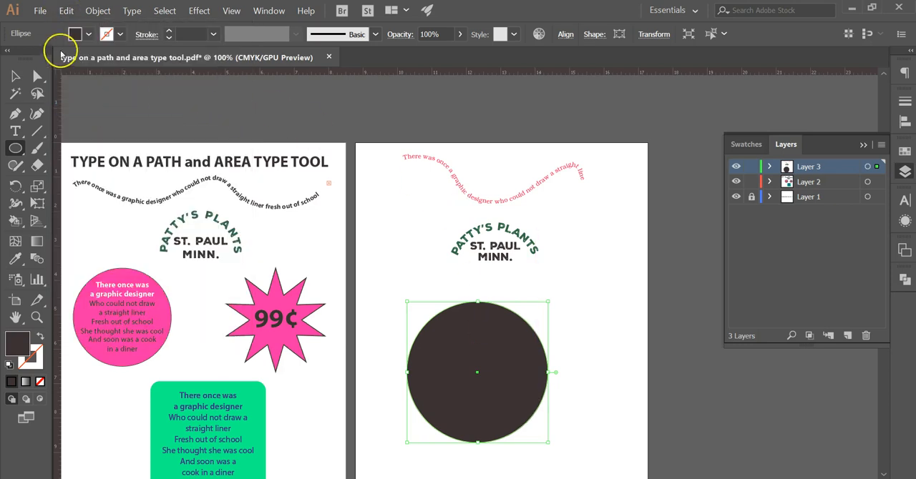
pyautogui.click(770, 168)
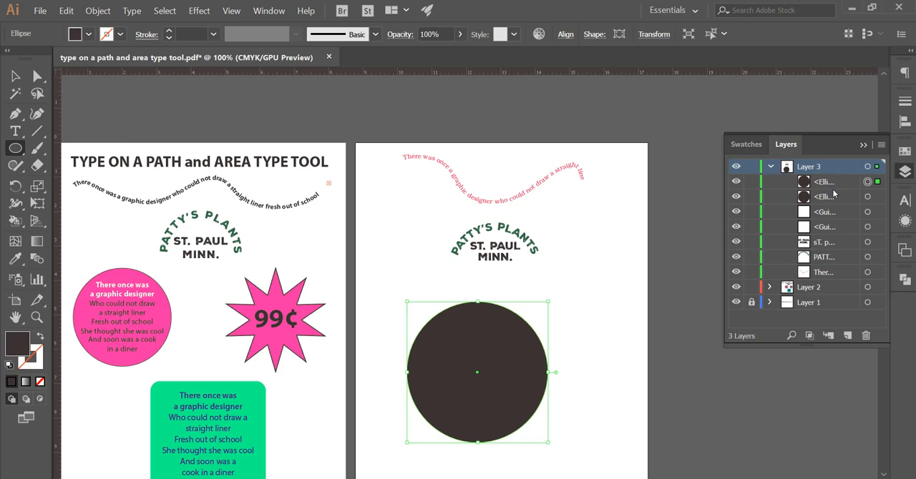
pyautogui.click(15, 76)
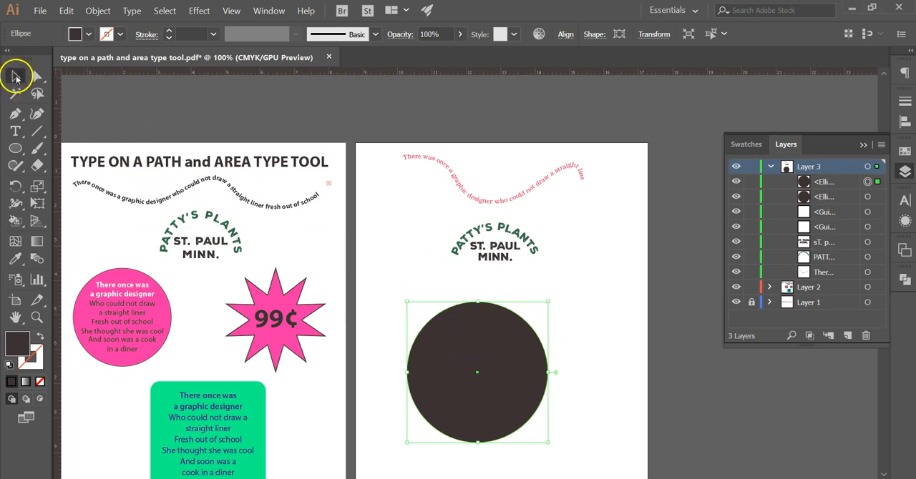
pyautogui.moveTo(503, 367); pyautogui.dragTo(571, 364)
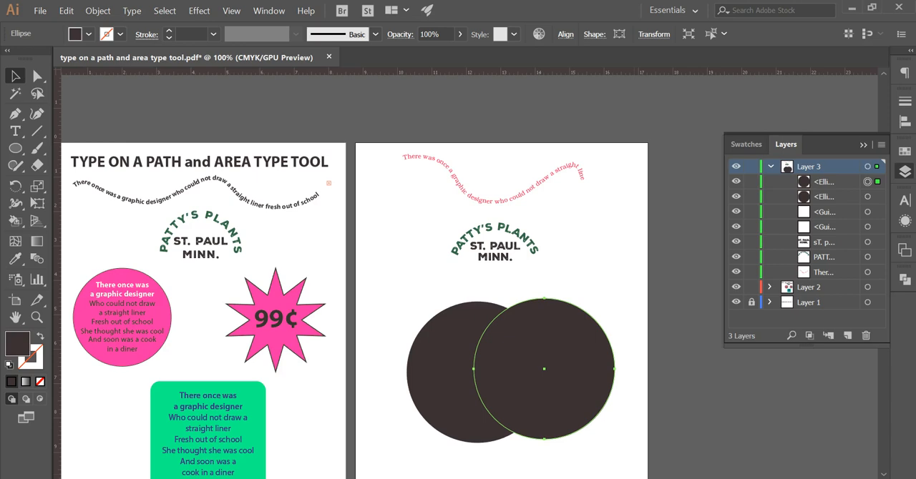
pyautogui.hotkey('ctrl', 'z')
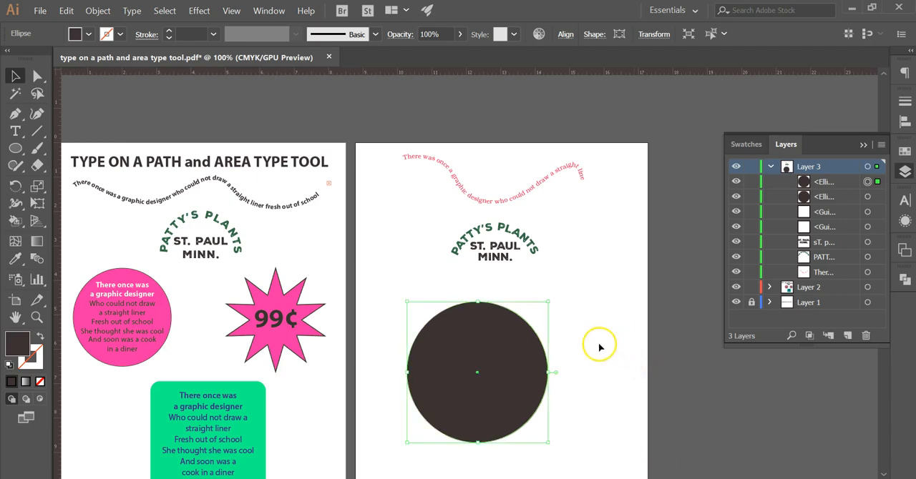
# Step: Lock the lower of the two stacked ellipses on Layer 3 and highlight the upper ellipse
pyautogui.scroll(-2, 595, 380)
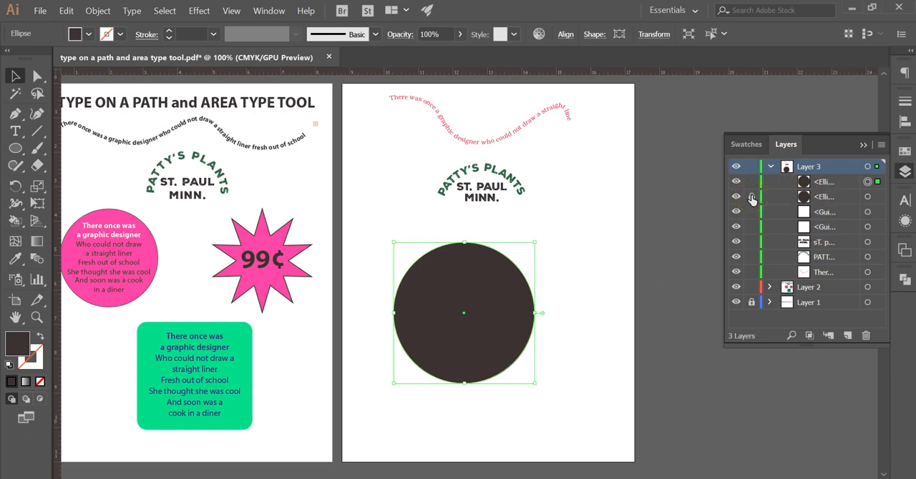
pyautogui.click(852, 200)
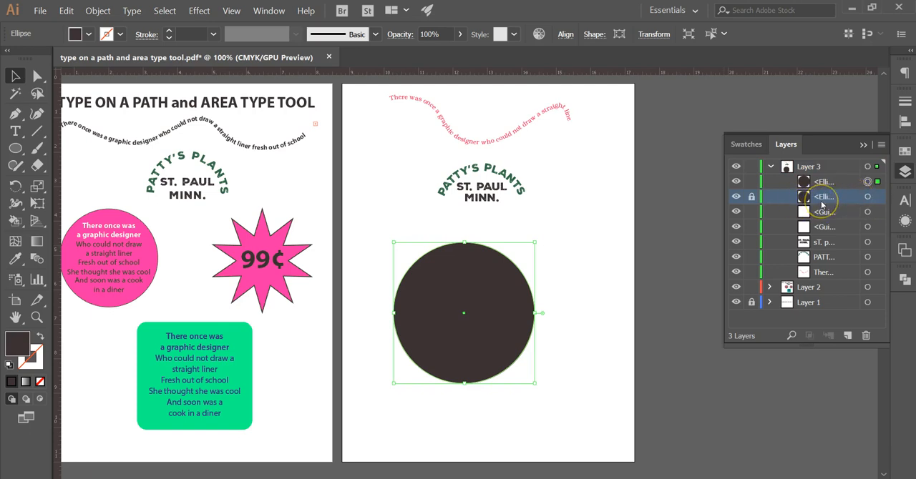
pyautogui.click(822, 182)
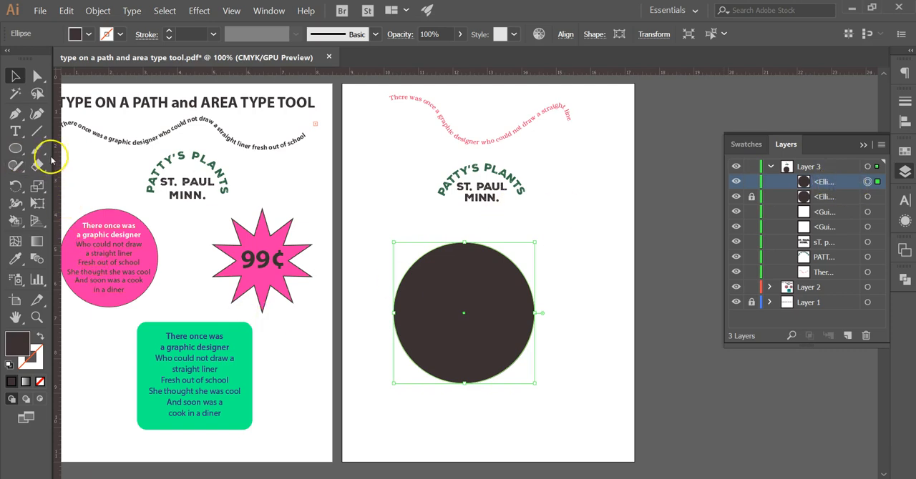
# Step: Convert the upper circle into an area type object filled with placeholder text, using the Area Type tool on its edge
pyautogui.click(16, 131)
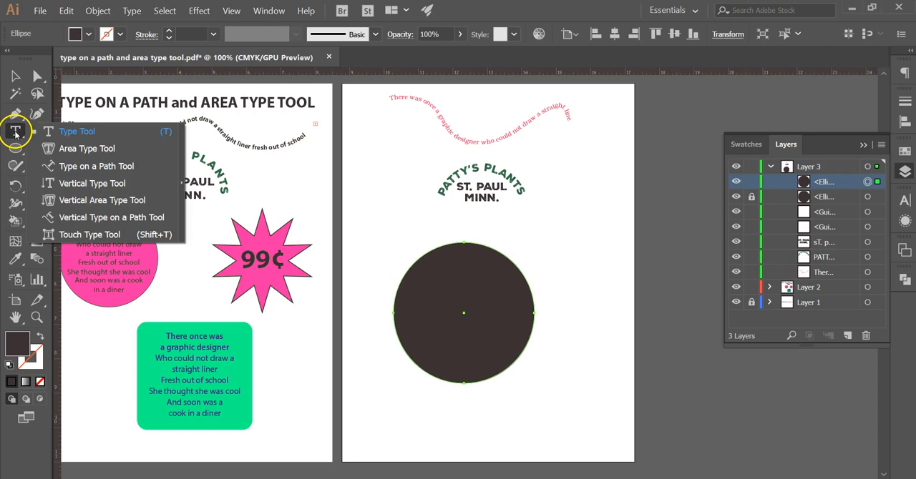
pyautogui.click(112, 148)
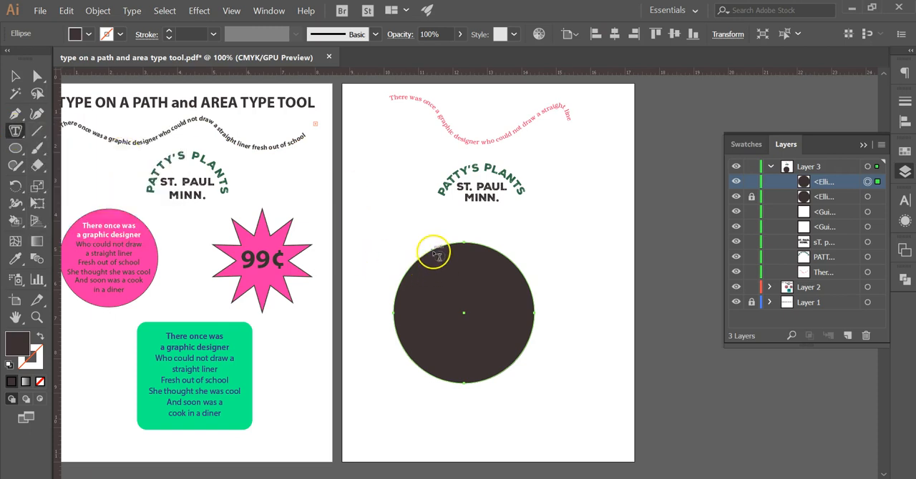
pyautogui.hotkey('ctrl', '=')
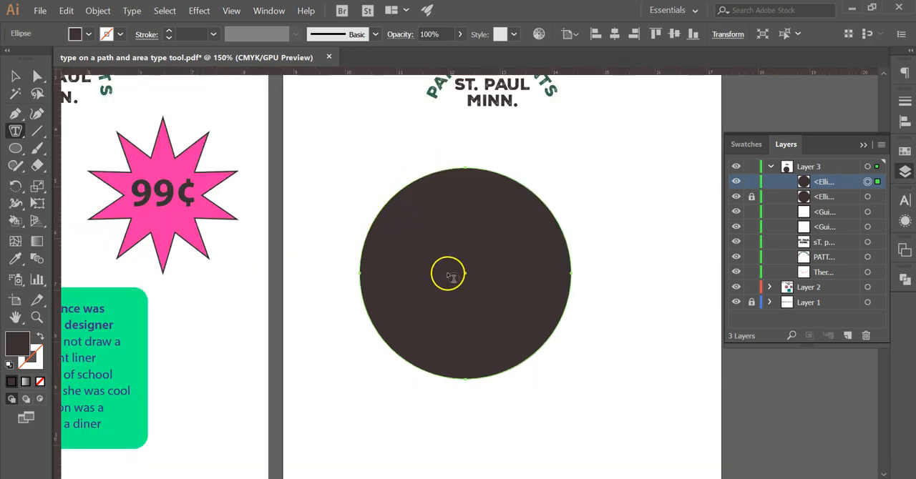
pyautogui.click(449, 277)
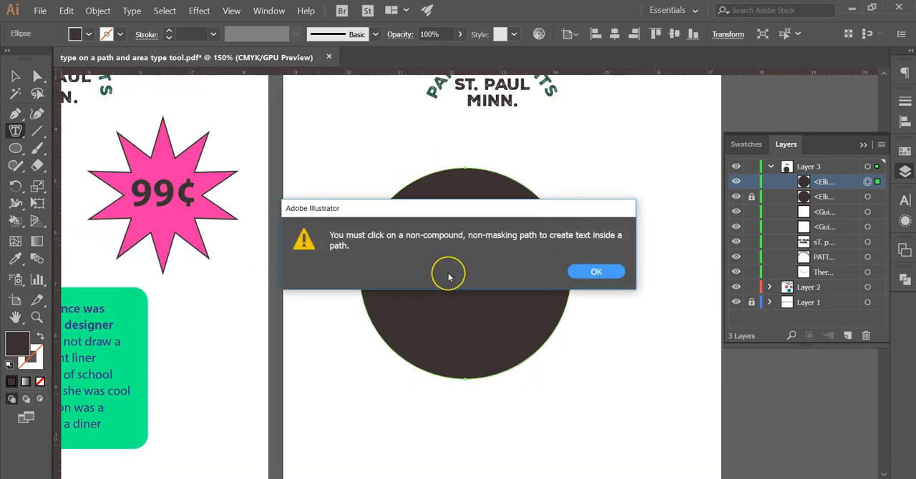
pyautogui.click(594, 272)
pyautogui.click(404, 188)
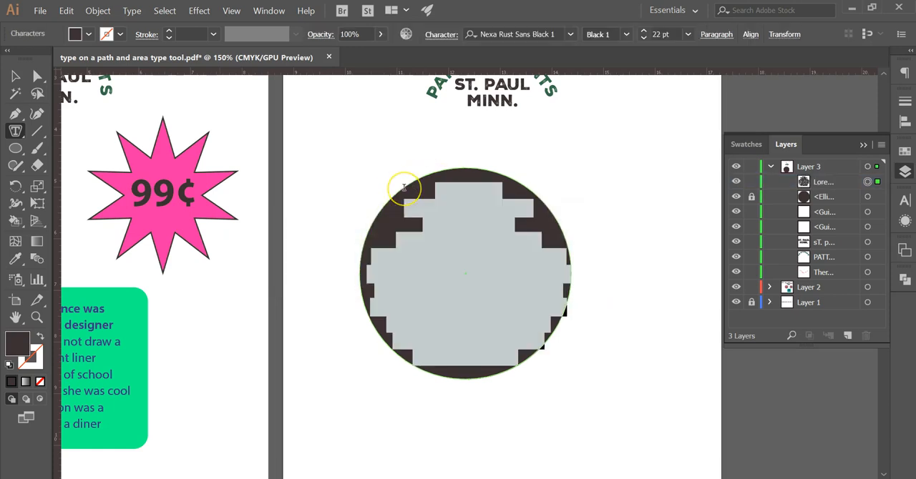
# Step: Fill all the placeholder text inside the circle with the white swatch and deselect it
pyautogui.click(16, 76)
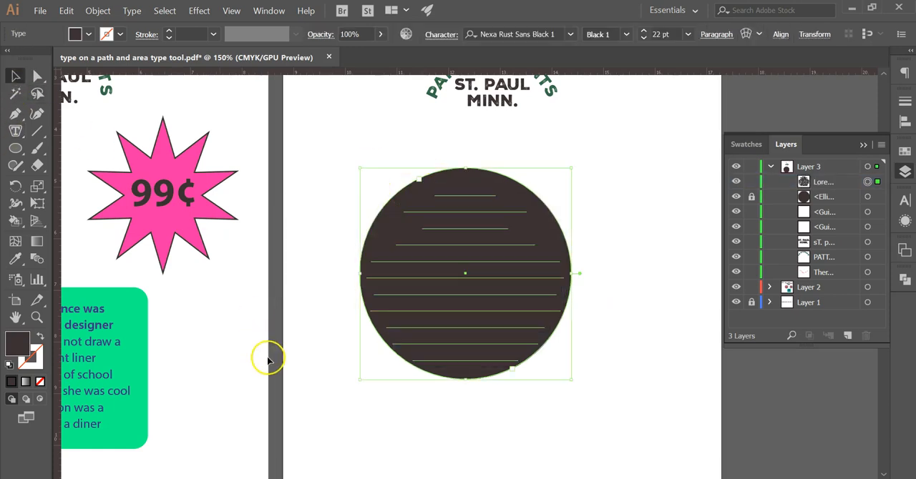
pyautogui.doubleClick(435, 198)
pyautogui.moveTo(434, 191); pyautogui.dragTo(568, 381)
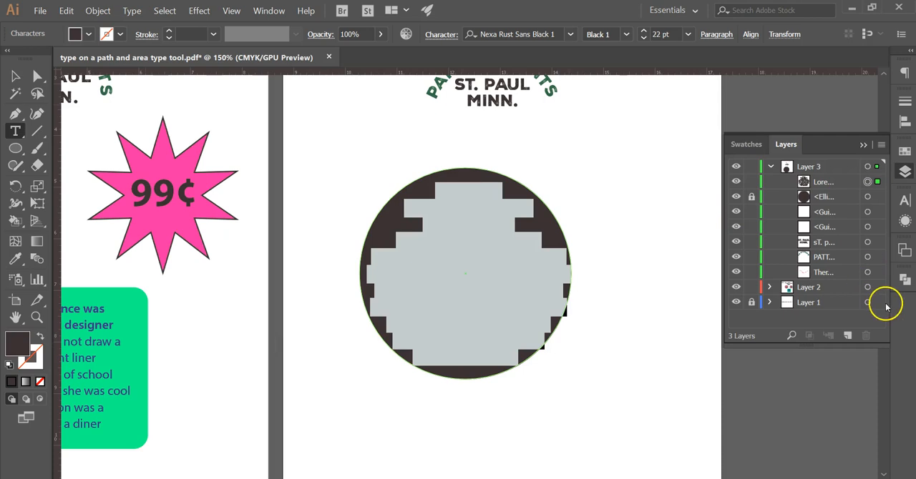
pyautogui.click(905, 150)
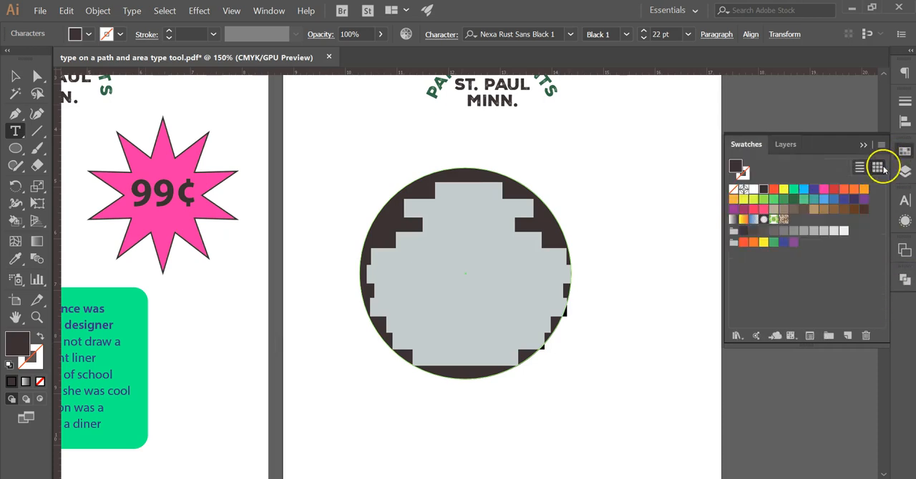
pyautogui.click(753, 189)
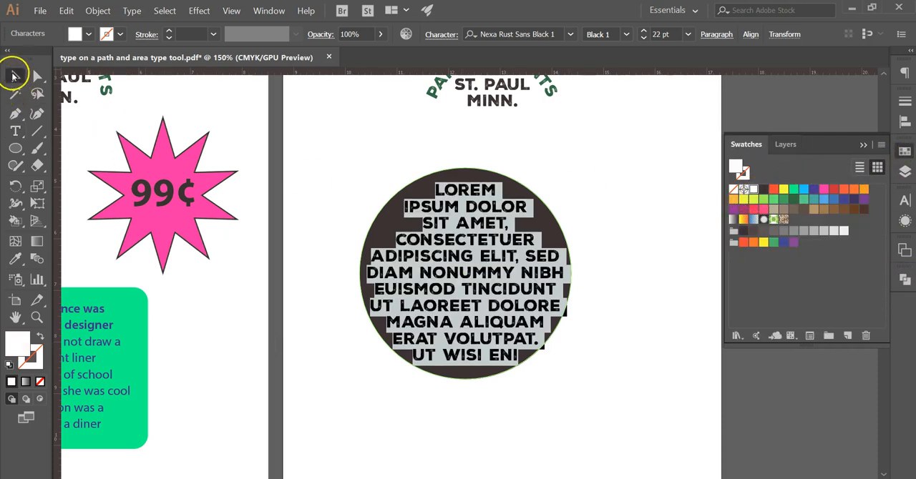
pyautogui.click(16, 74)
pyautogui.click(413, 442)
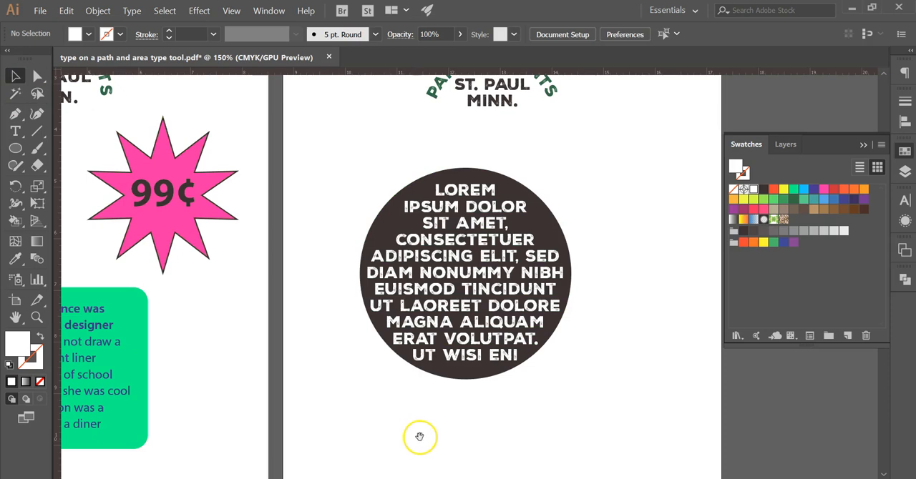
pyautogui.hotkey('ctrl', '-')
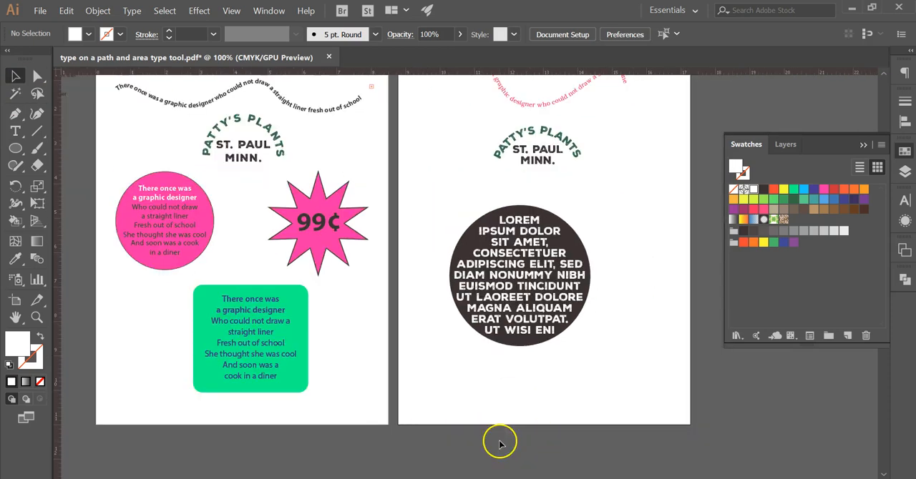
pyautogui.moveTo(415, 358); pyautogui.dragTo(575, 378)
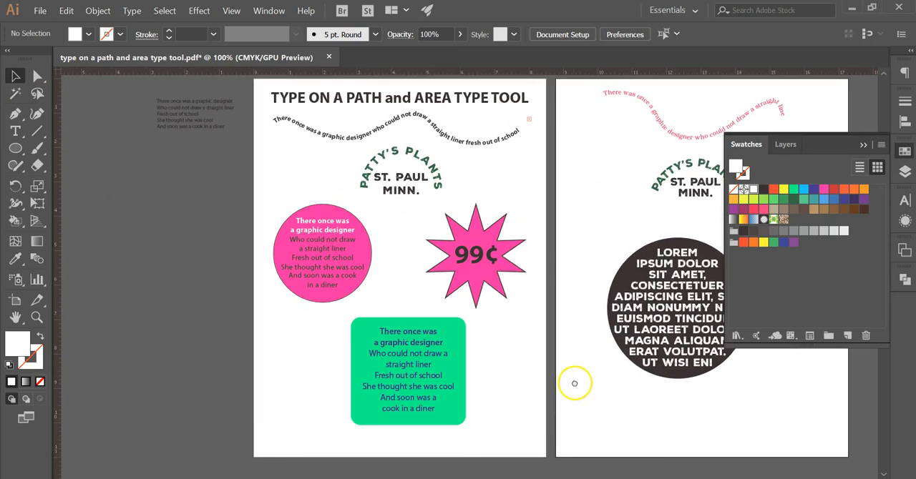
# Step: Copy the five-line graphic designer verse from the pasteboard beside the first artboard, and make Layer 3 the active layer
pyautogui.doubleClick(166, 114)
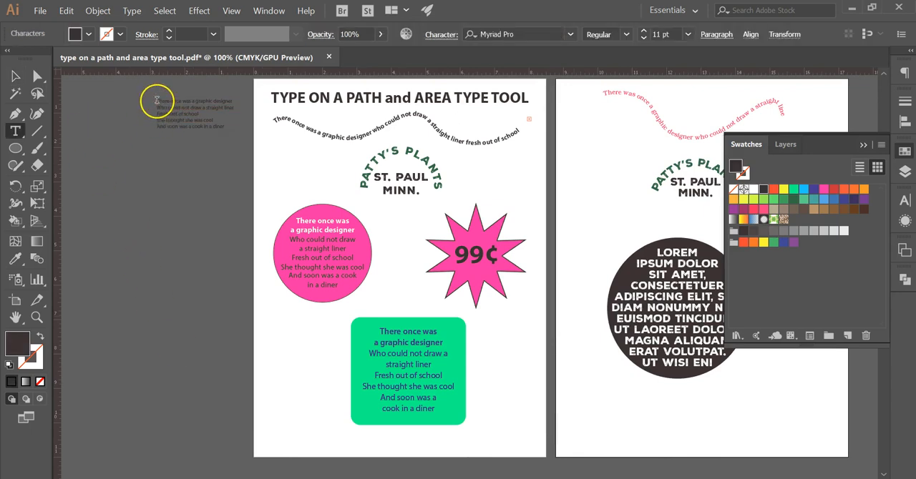
pyautogui.moveTo(157, 101); pyautogui.dragTo(235, 128)
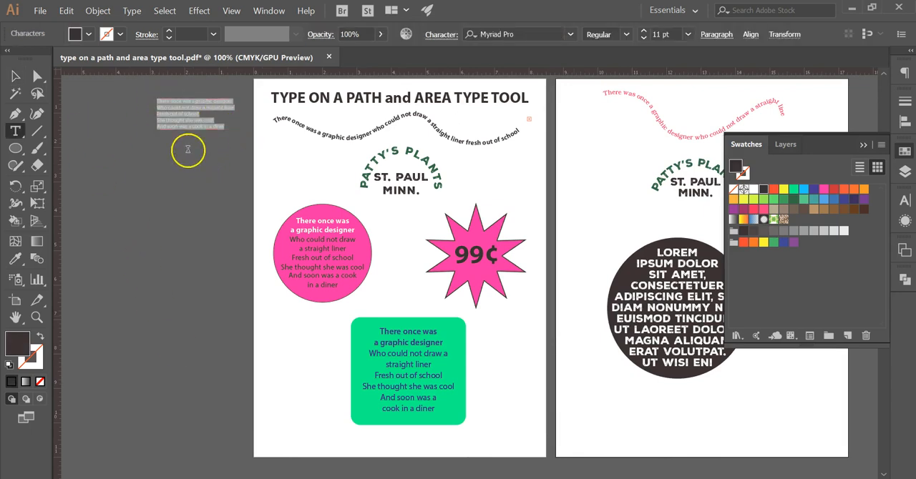
pyautogui.click(16, 76)
pyautogui.moveTo(682, 377); pyautogui.dragTo(491, 380)
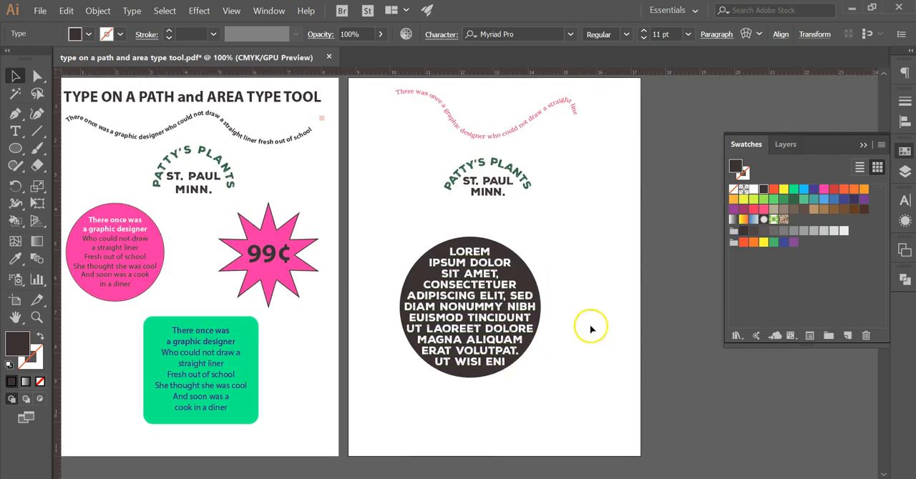
pyautogui.click(591, 326)
pyautogui.click(905, 173)
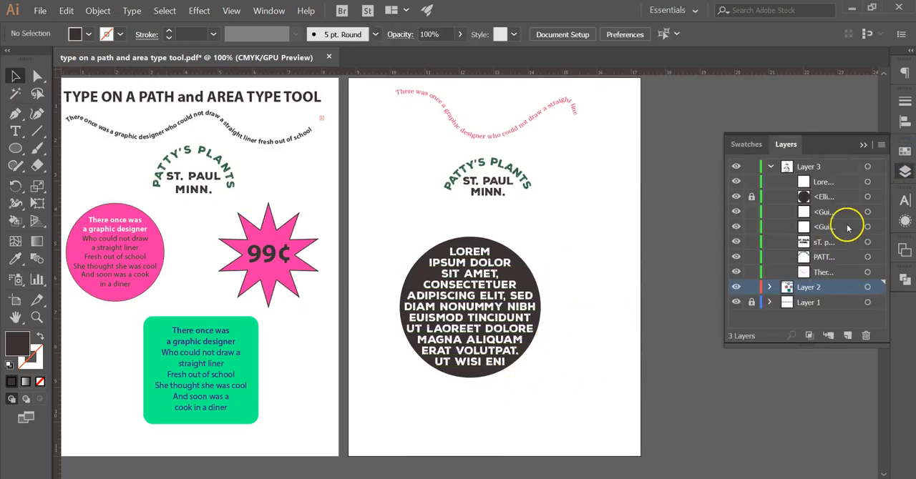
pyautogui.click(822, 168)
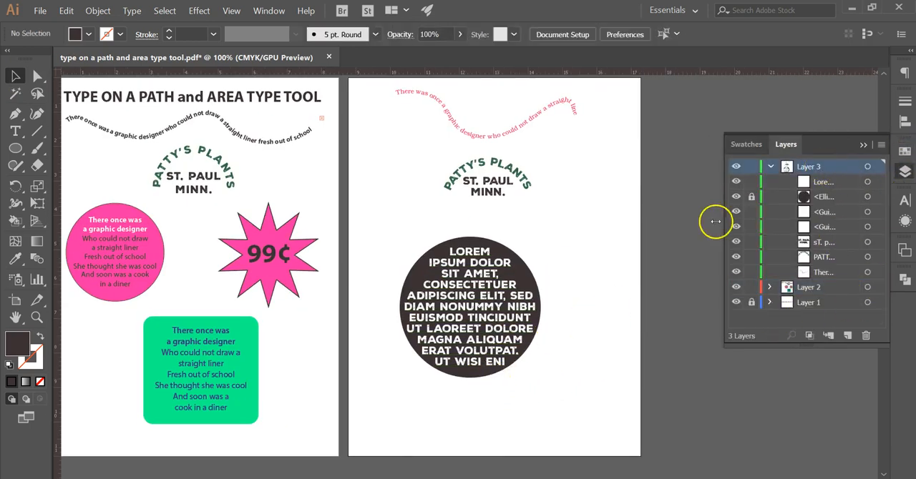
# Step: Replace all the placeholder text inside the dark circle with the copied verse
pyautogui.press('t')
pyautogui.click(446, 251)
pyautogui.moveTo(446, 250); pyautogui.dragTo(516, 371)
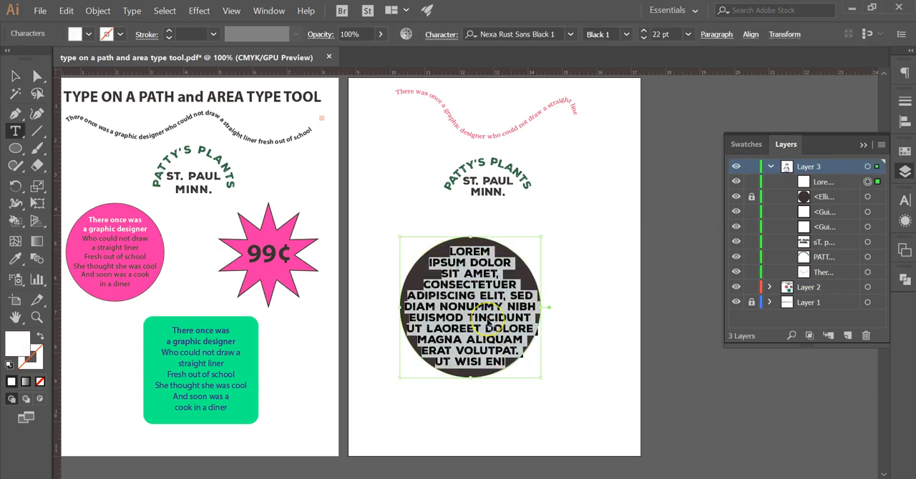
pyautogui.press('Delete')
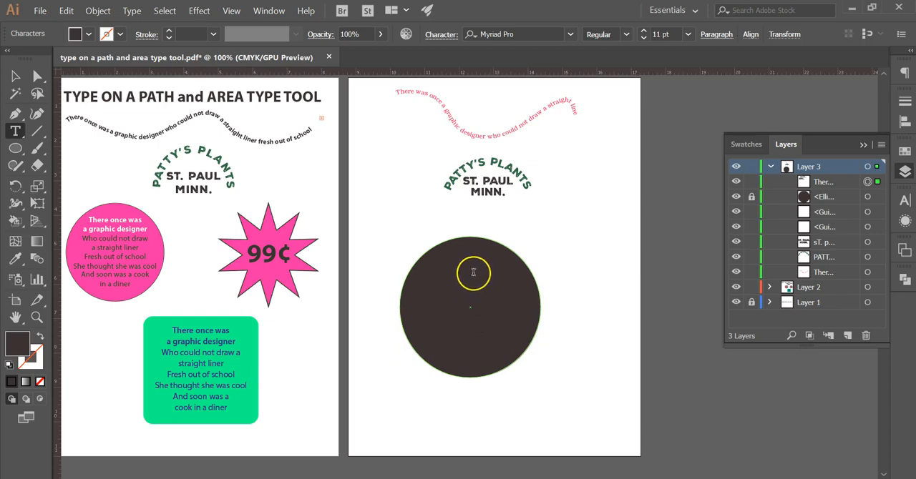
# Step: Fill the verse lines in the dark circle with white using the Color Picker, and leave text editing
pyautogui.moveTo(441, 251); pyautogui.dragTo(506, 291)
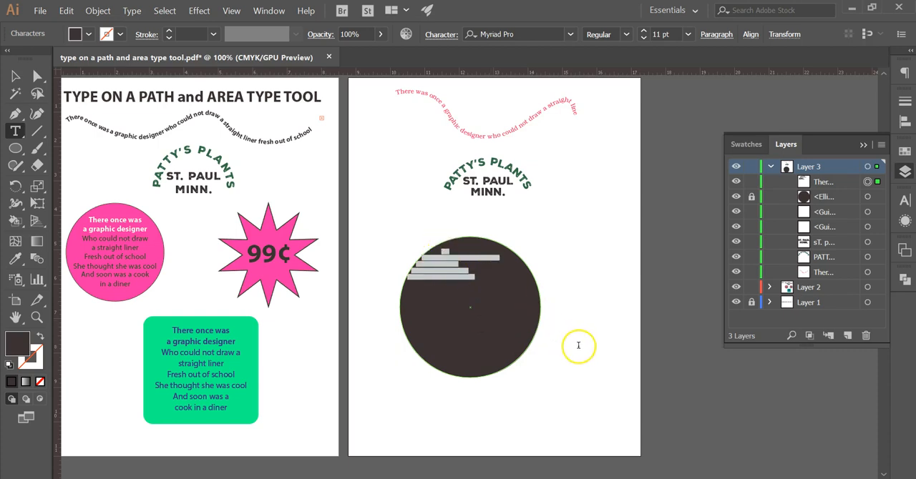
pyautogui.doubleClick(13, 347)
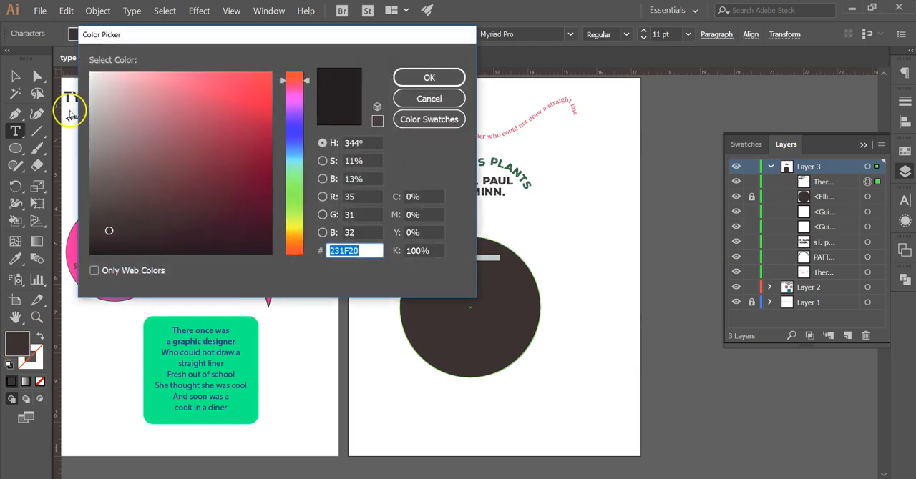
pyautogui.click(88, 68)
pyautogui.click(449, 78)
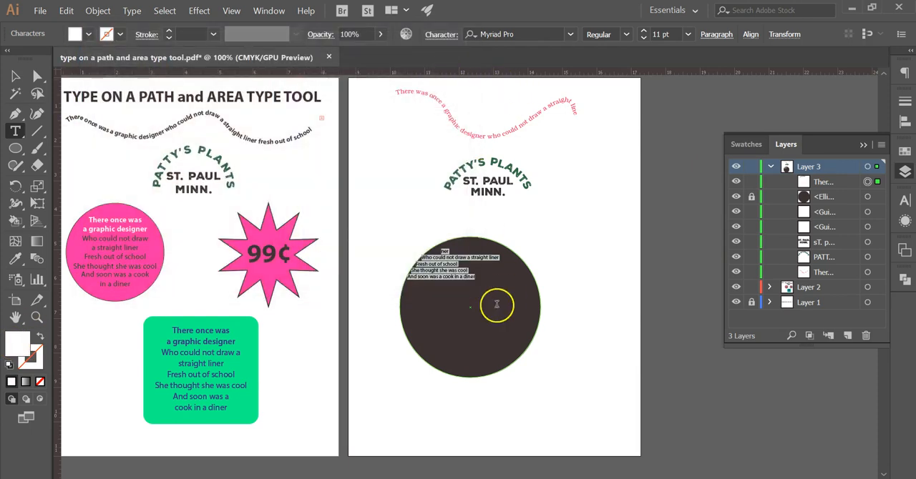
pyautogui.click(15, 76)
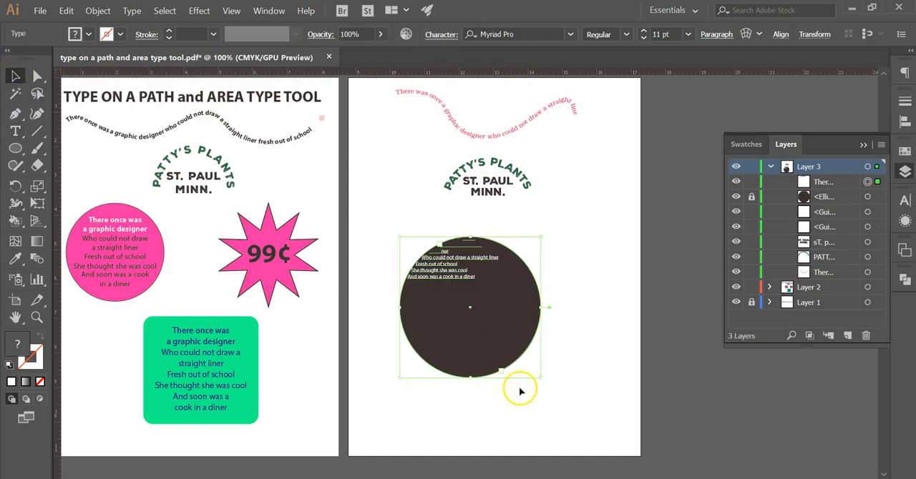
# Step: Select the whole verse in the circle and set its area type inset spacing to 0.438 in with the preview on
pyautogui.doubleClick(453, 284)
pyautogui.doubleClick(457, 280)
pyautogui.hotkey('ctrl', 'a')
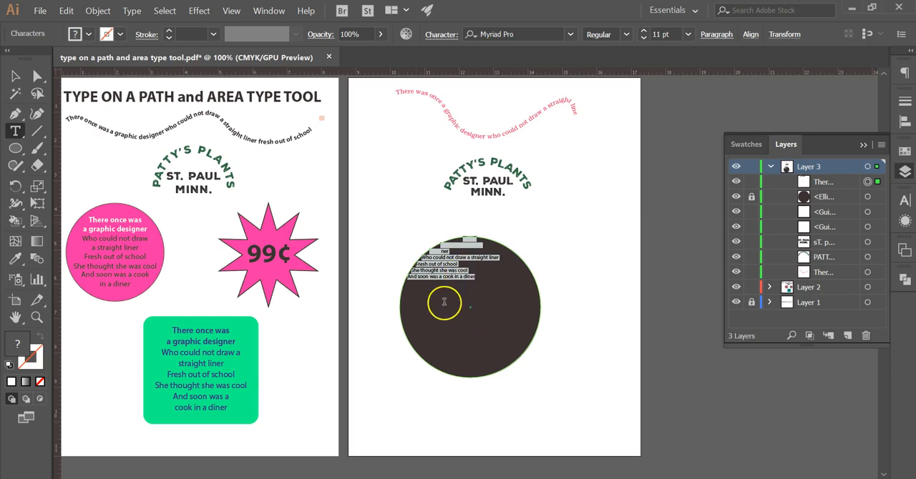
pyautogui.click(132, 12)
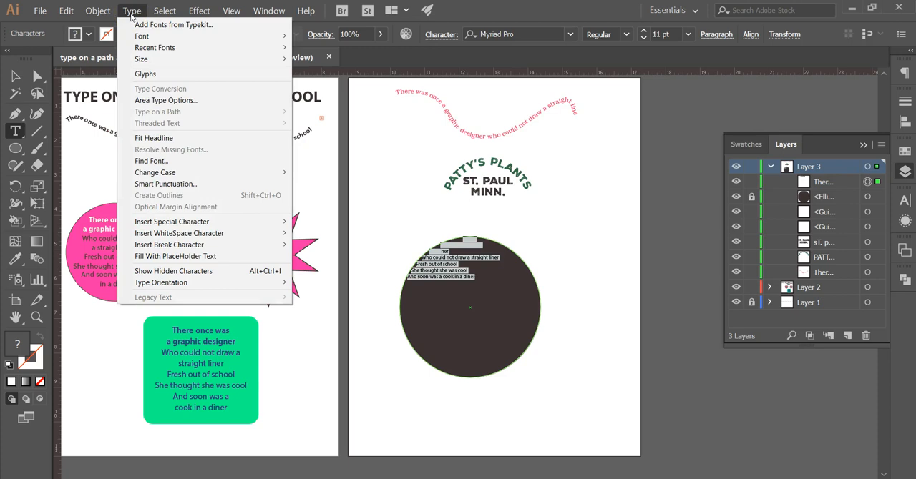
pyautogui.click(166, 100)
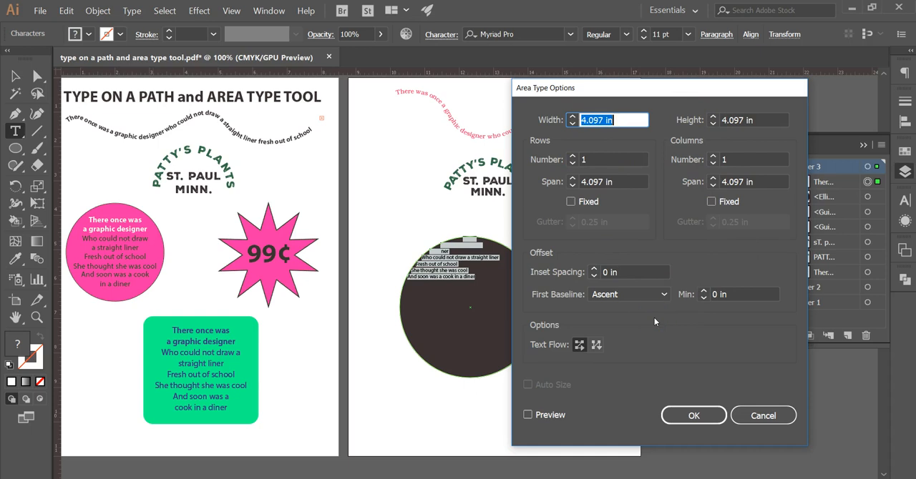
pyautogui.click(594, 270)
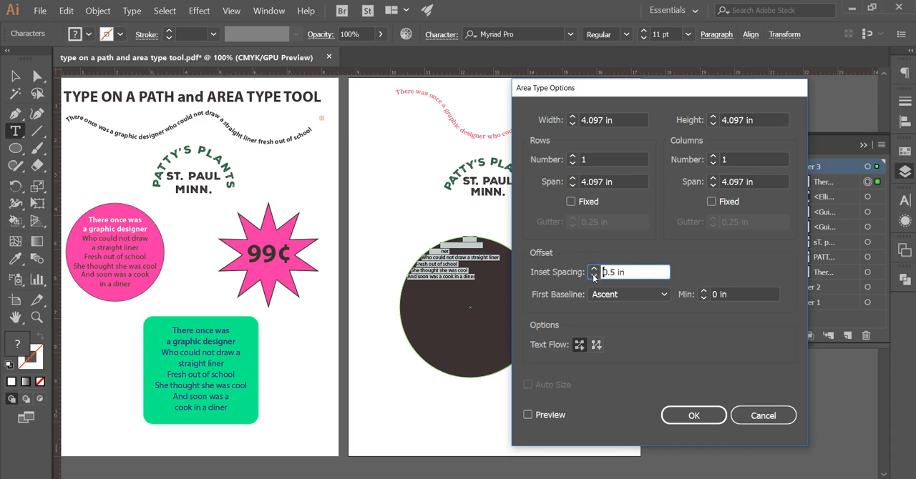
pyautogui.click(527, 415)
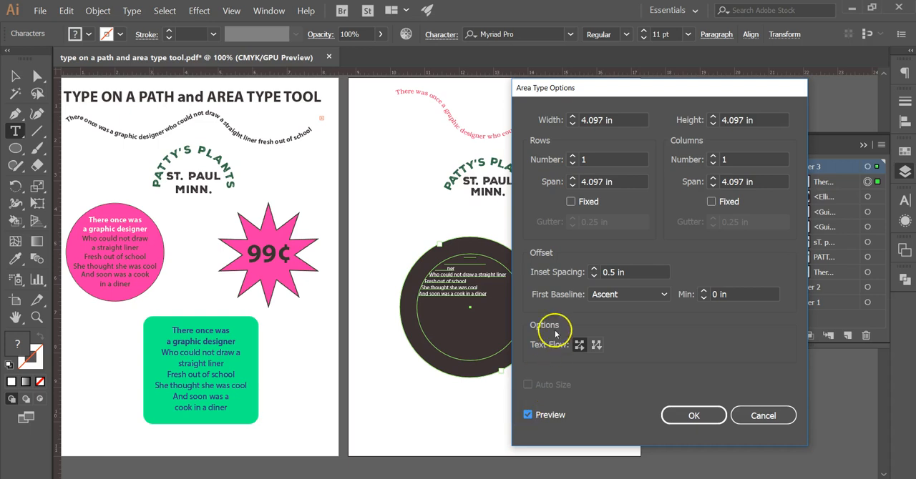
pyautogui.click(594, 278)
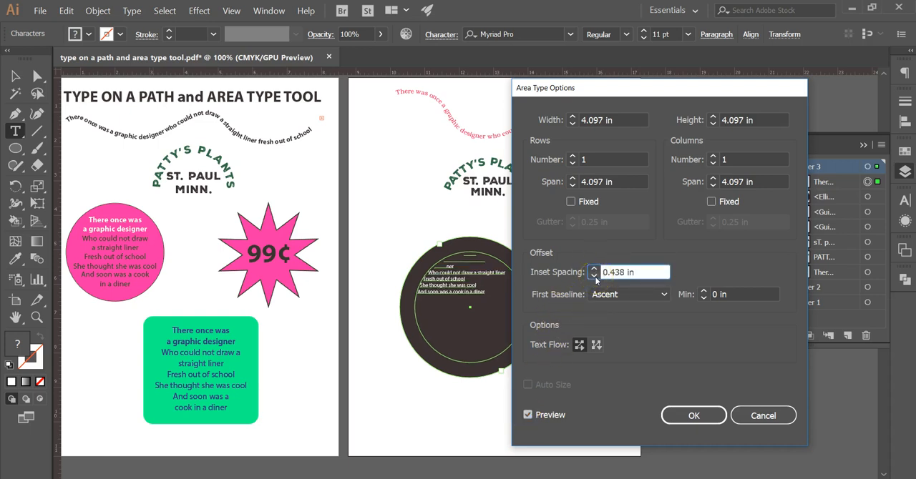
pyautogui.click(595, 277)
pyautogui.click(593, 270)
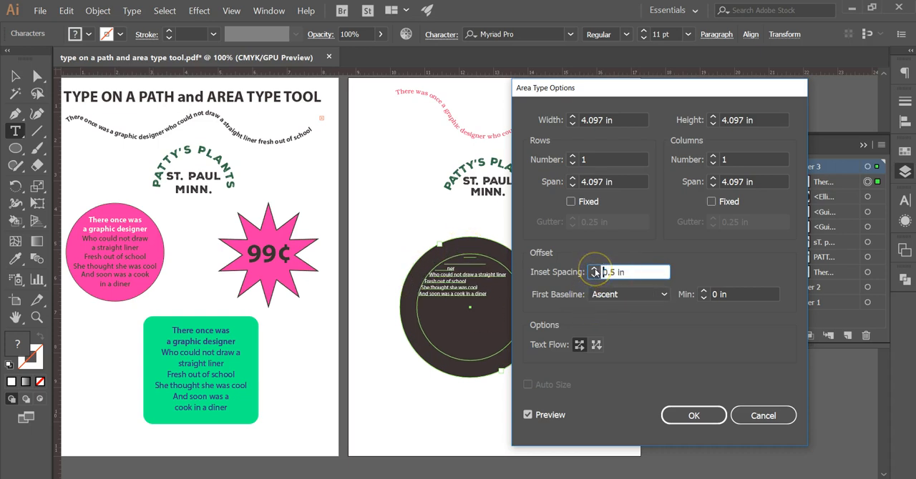
pyautogui.click(594, 277)
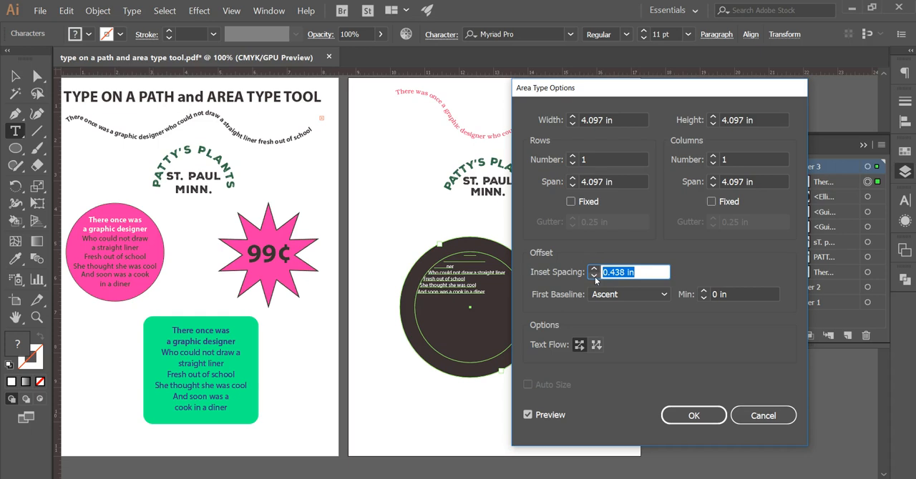
pyautogui.click(698, 416)
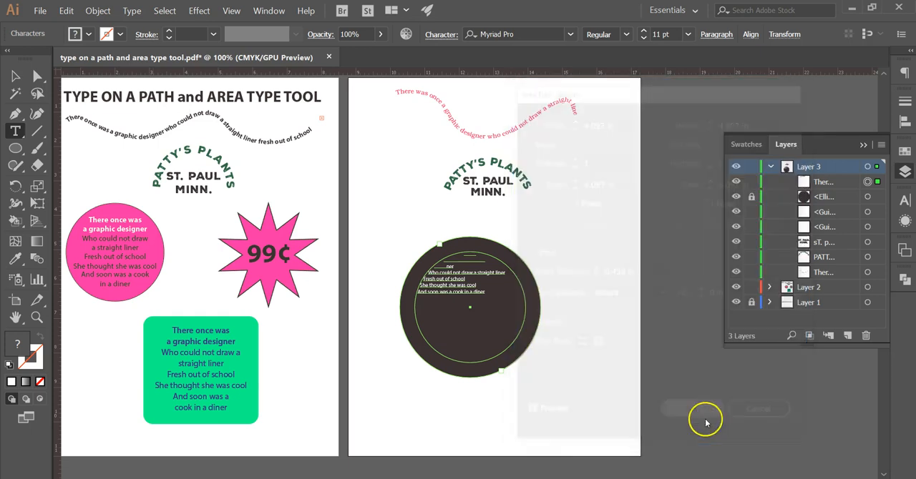
pyautogui.hotkey('ctrl', '=')
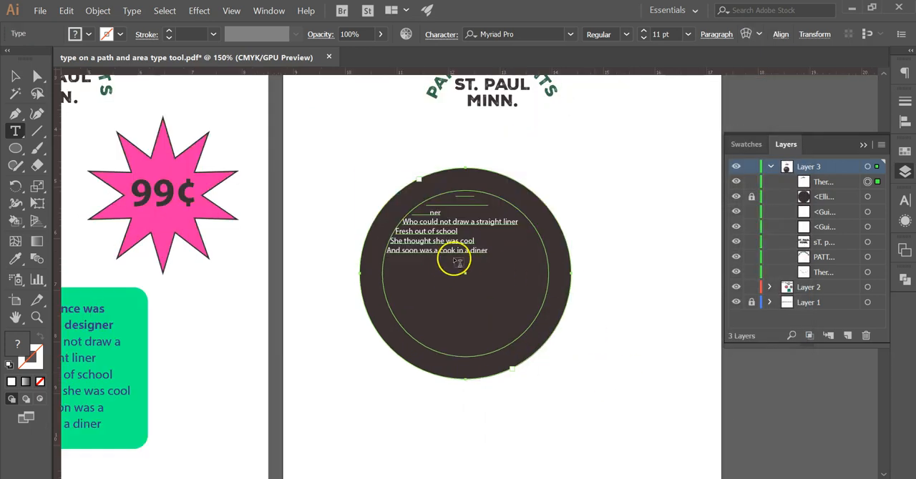
pyautogui.click(453, 256)
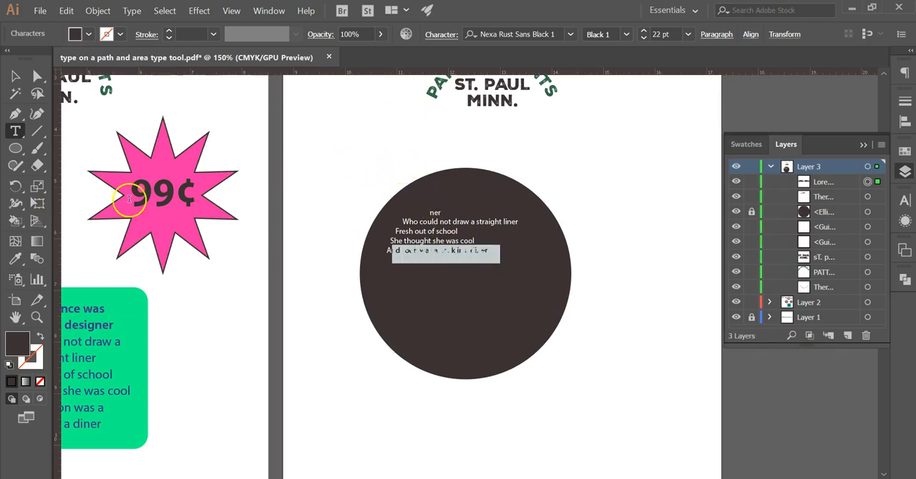
pyautogui.moveTo(430, 209); pyautogui.dragTo(489, 278)
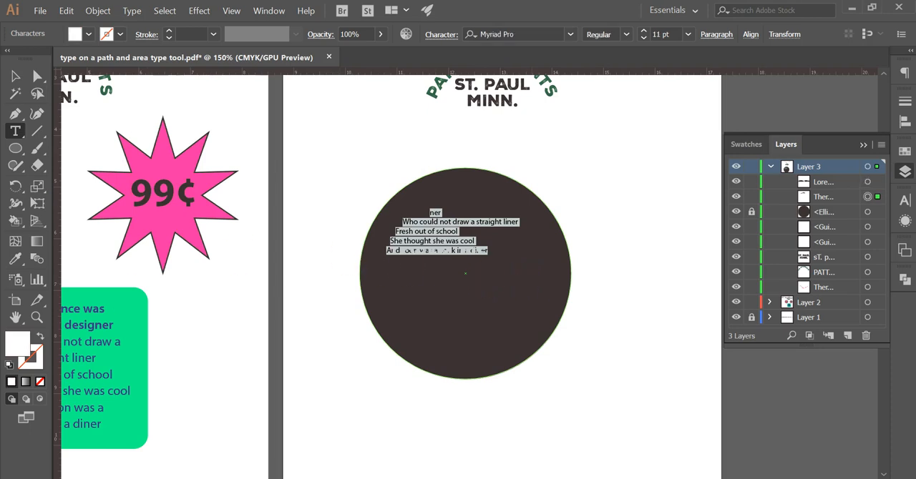
# Step: Fill the entire verse in the circle with white, including its opening words, and leave text editing
pyautogui.moveTo(458, 246); pyautogui.dragTo(491, 184)
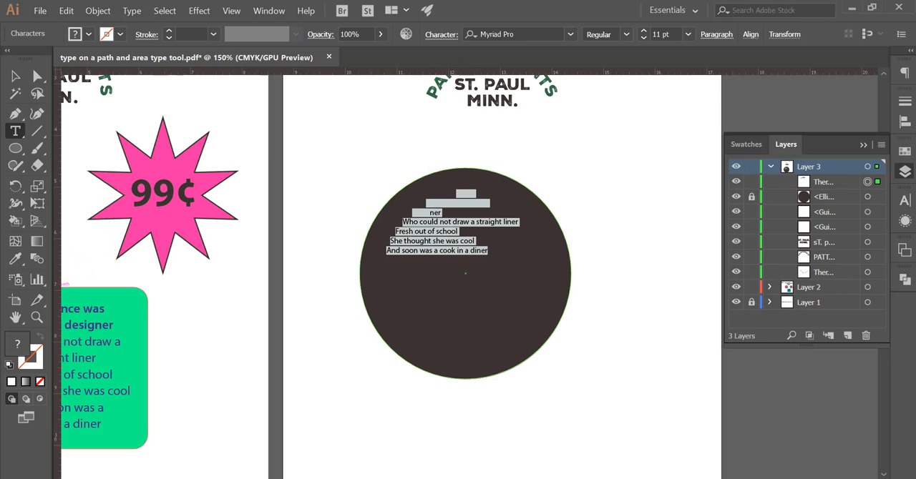
pyautogui.click(12, 383)
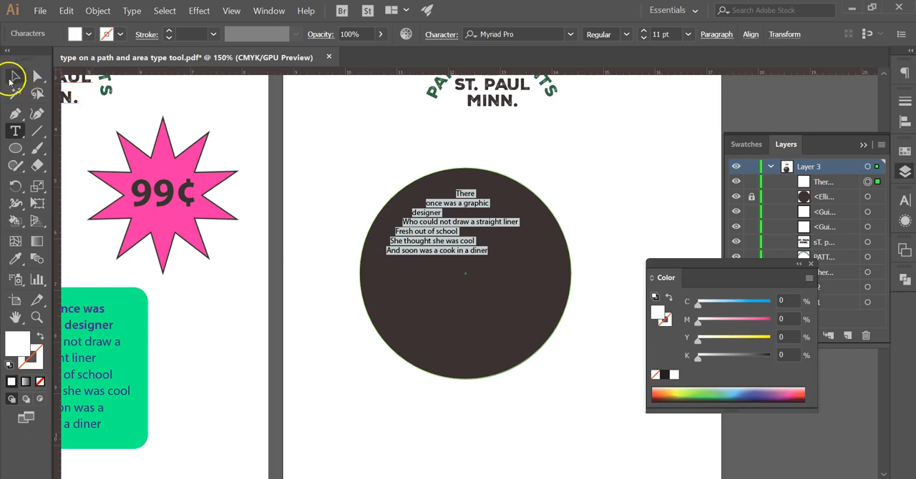
pyautogui.click(14, 76)
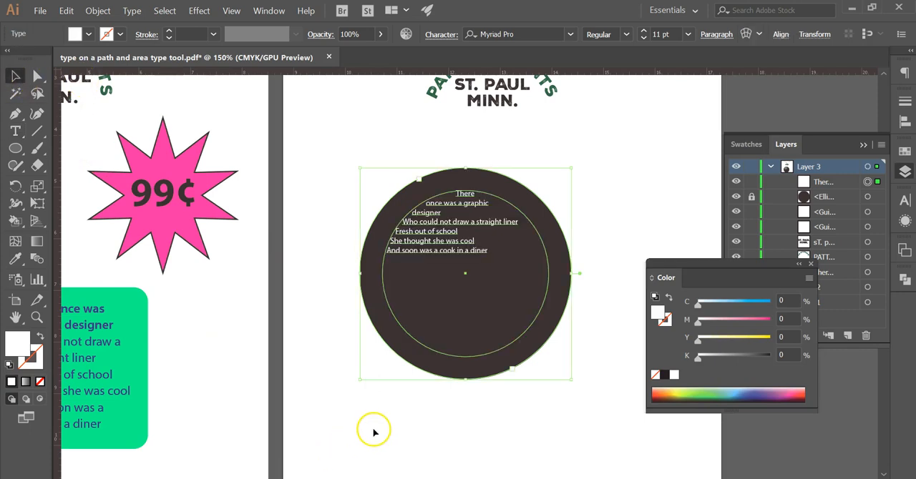
# Step: Set the whole verse in the circle to 15 pt and center-align it
pyautogui.doubleClick(465, 259)
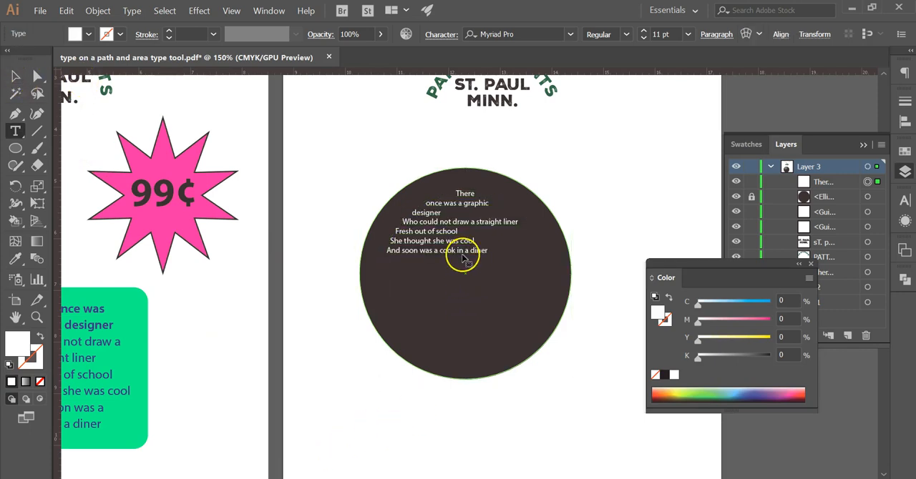
pyautogui.moveTo(503, 249); pyautogui.dragTo(458, 209)
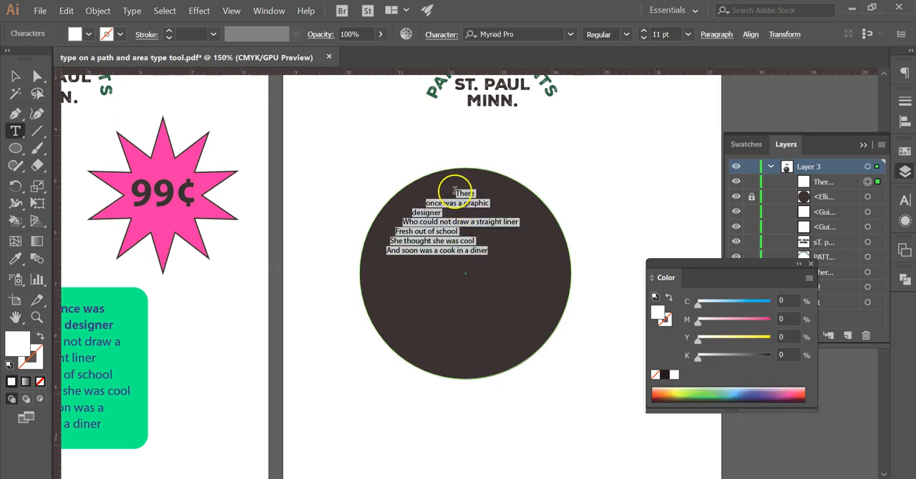
pyautogui.click(644, 32)
pyautogui.click(644, 32)
pyautogui.click(644, 32)
pyautogui.click(644, 33)
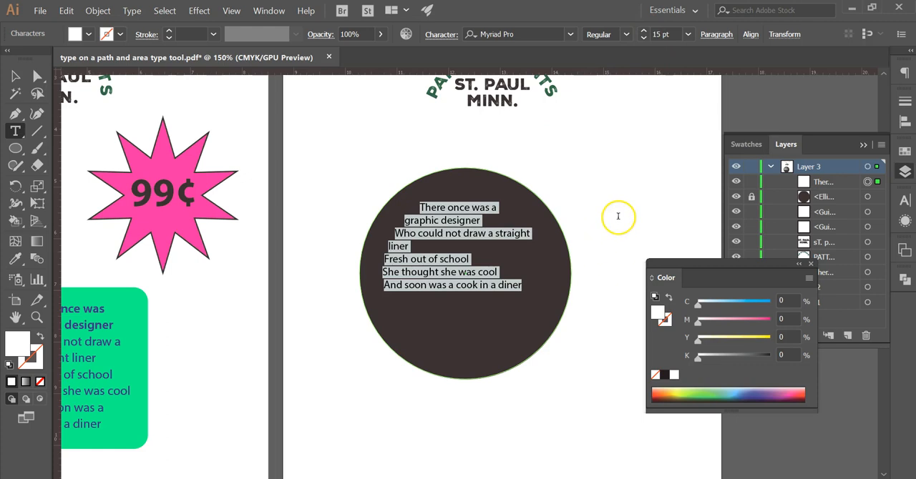
pyautogui.click(718, 35)
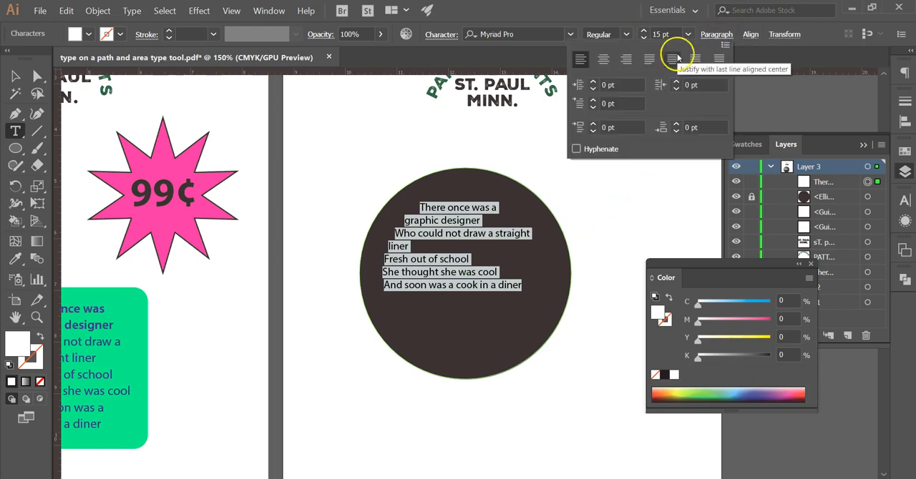
pyautogui.click(602, 60)
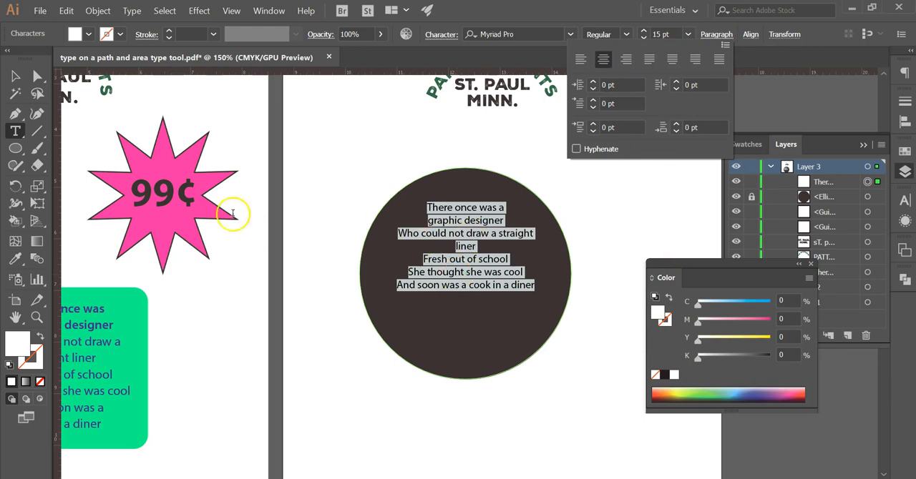
pyautogui.press('Escape')
pyautogui.press('BackSpace')
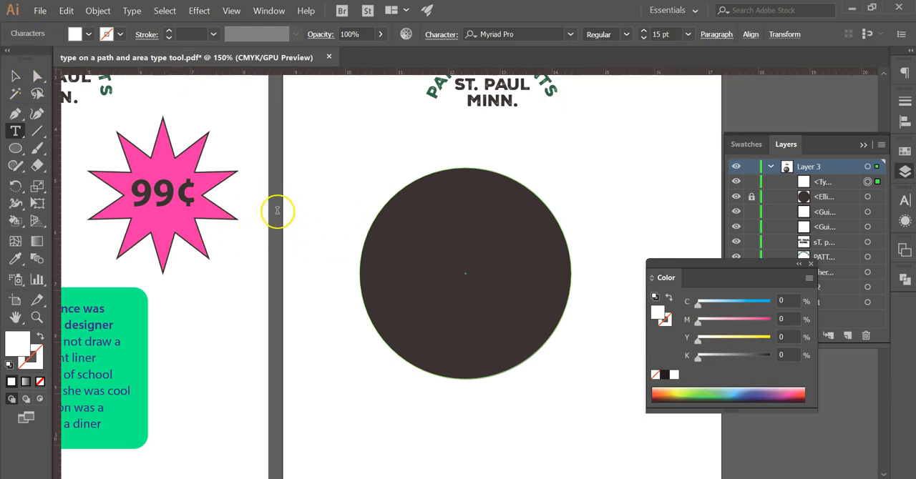
pyautogui.hotkey('ctrl', 'z')
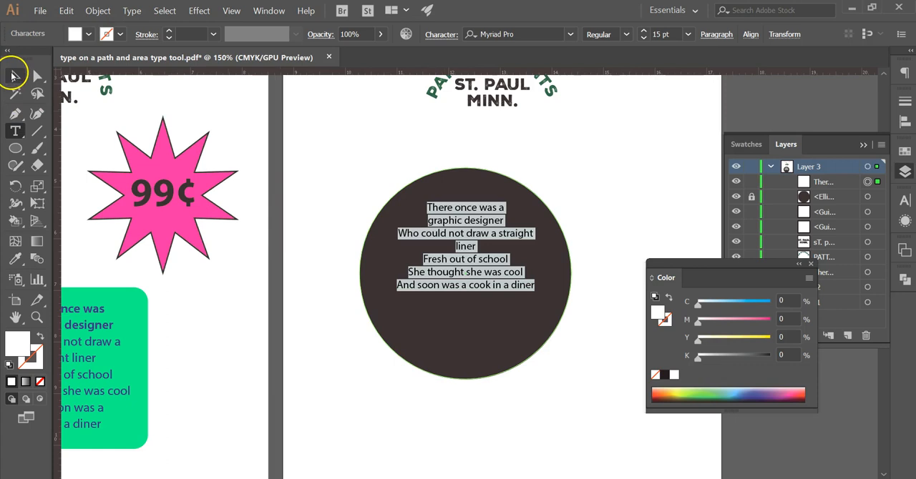
# Step: Leave text editing and compare the verse in the dark circle with the pink circle sample on the first artboard
pyautogui.click(15, 75)
pyautogui.moveTo(211, 331); pyautogui.dragTo(455, 321)
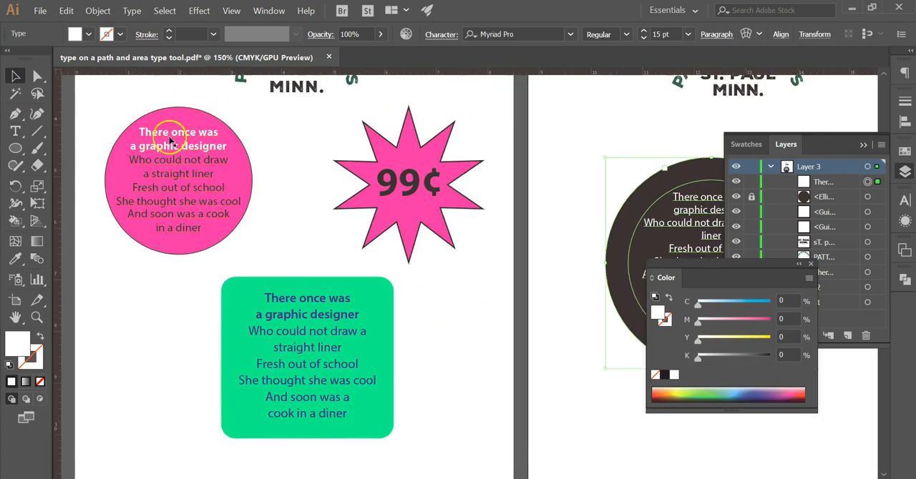
pyautogui.moveTo(513, 343); pyautogui.dragTo(334, 364)
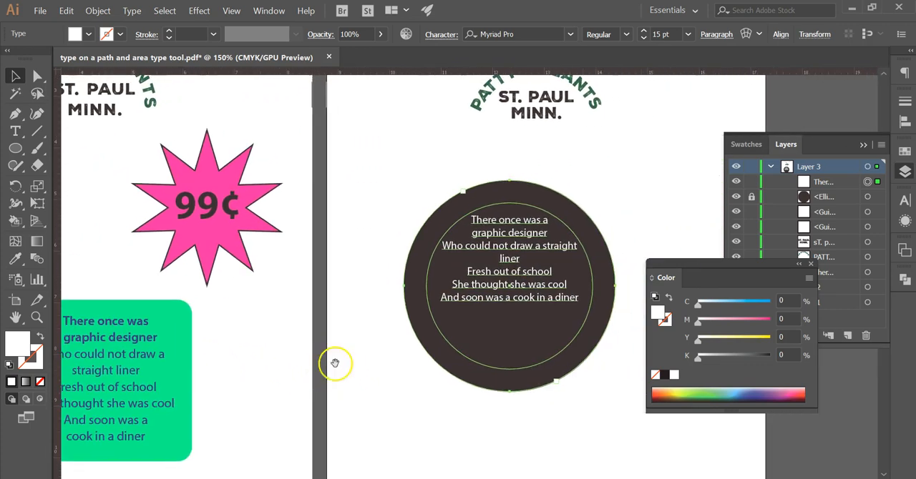
# Step: Make the verse's opening words "There once was a graphic designer" in the circle bold at 17 pt
pyautogui.press('t')
pyautogui.click(491, 231)
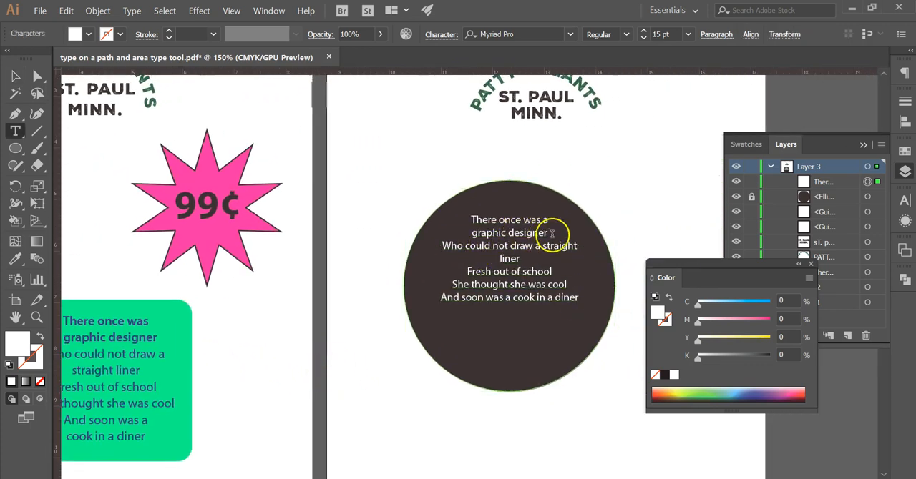
pyautogui.moveTo(552, 233); pyautogui.dragTo(470, 223)
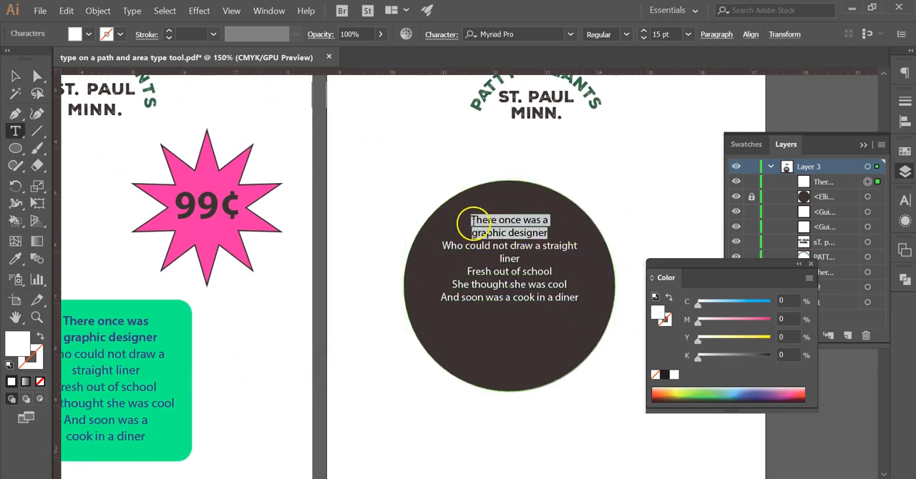
pyautogui.click(626, 33)
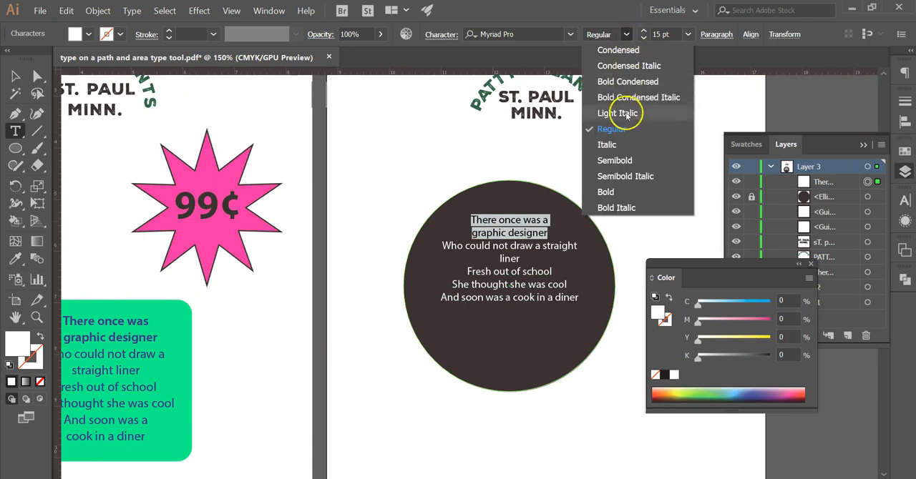
pyautogui.click(629, 192)
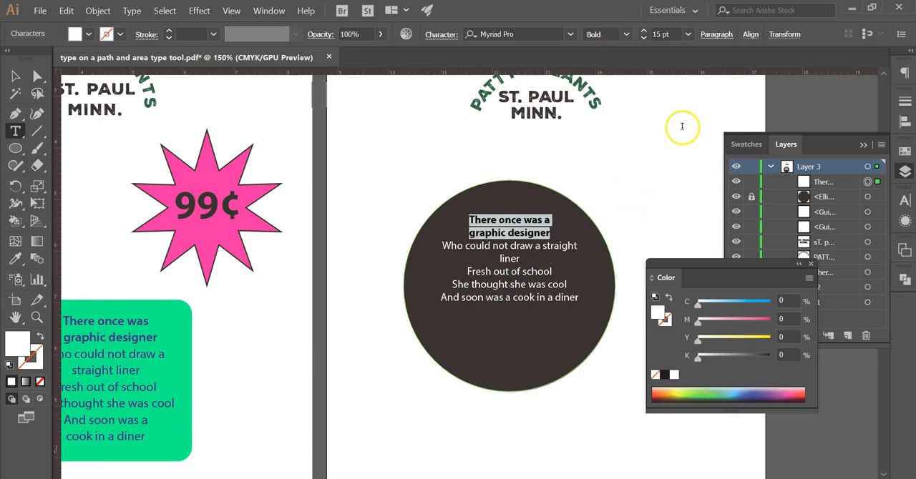
pyautogui.click(643, 31)
pyautogui.click(643, 31)
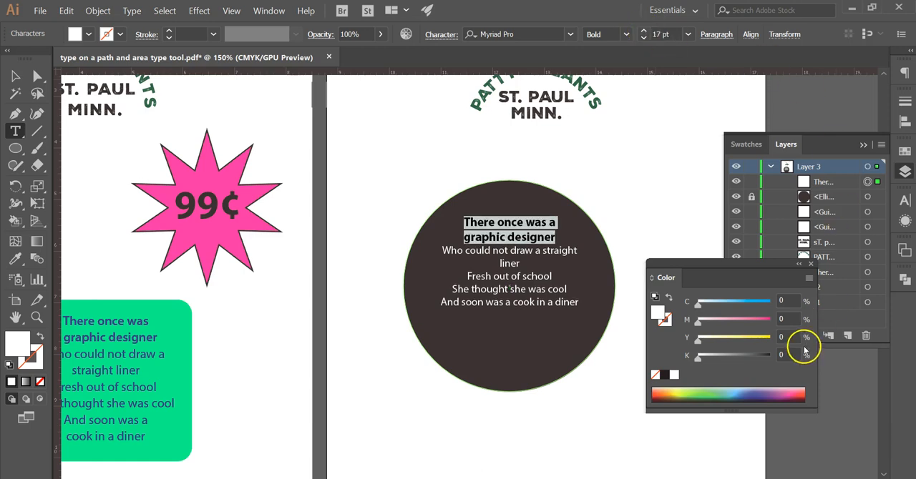
# Step: Color the bold opening words of the circle's verse yellow with Y at 92%, and leave text editing
pyautogui.click(765, 337)
pyautogui.click(15, 76)
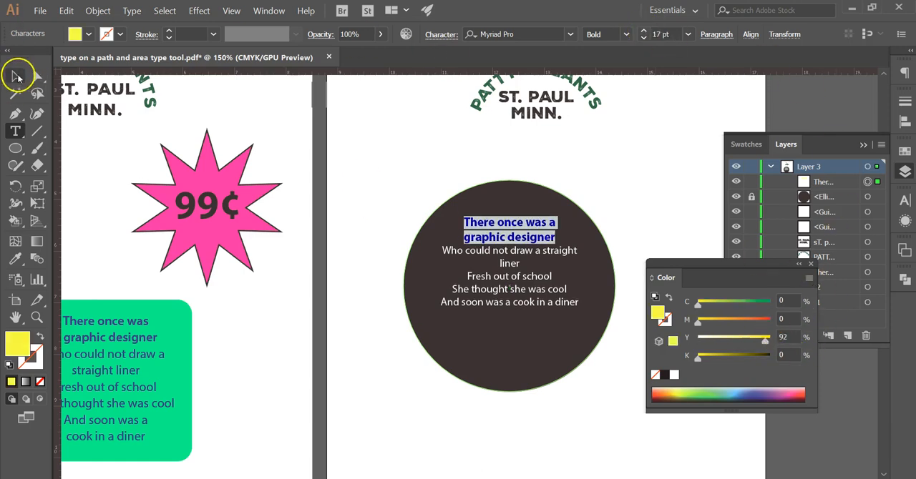
pyautogui.click(379, 347)
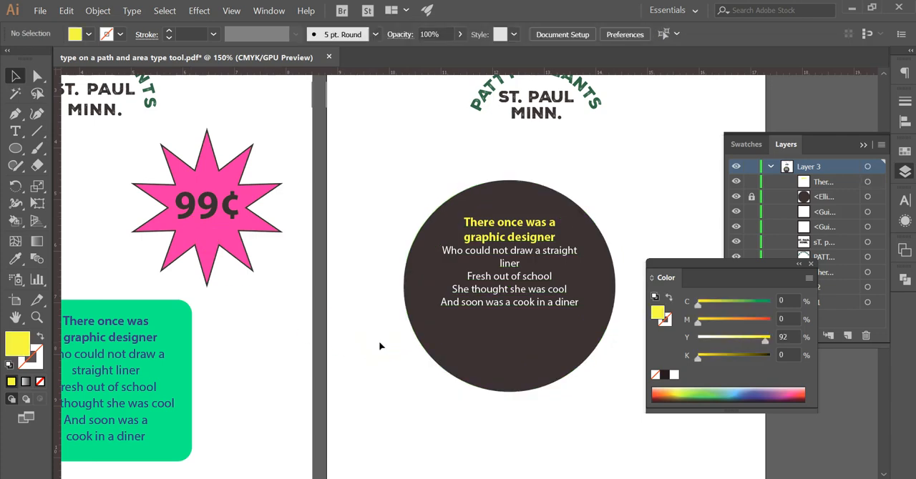
# Step: Break the verse's line before "straight liner" and set all the white lines below the yellow heading to 18 pt
pyautogui.doubleClick(516, 264)
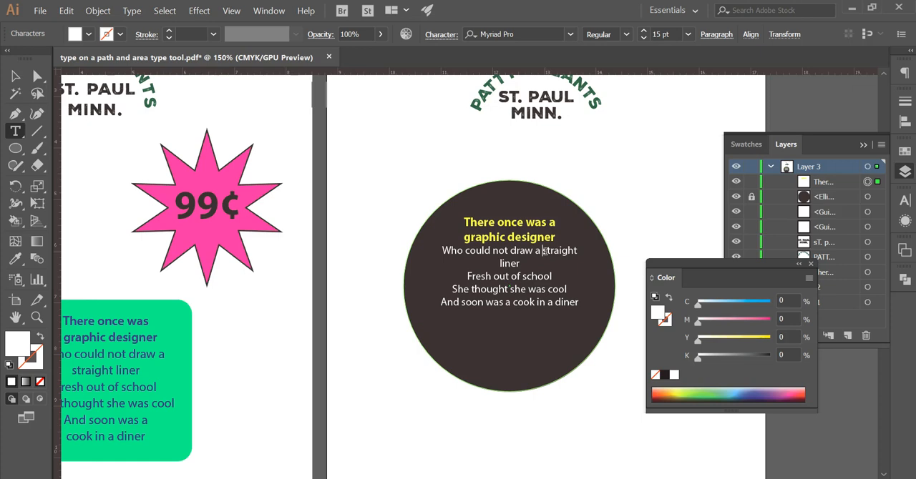
pyautogui.press('Return')
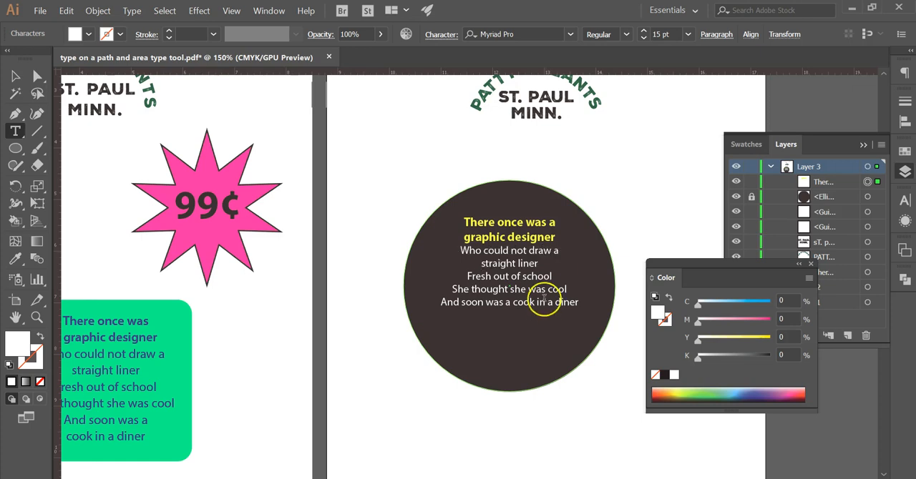
pyautogui.moveTo(581, 303)
pyautogui.mouseDown()
pyautogui.moveTo(501, 290)
pyautogui.moveTo(452, 252)
pyautogui.mouseUp()
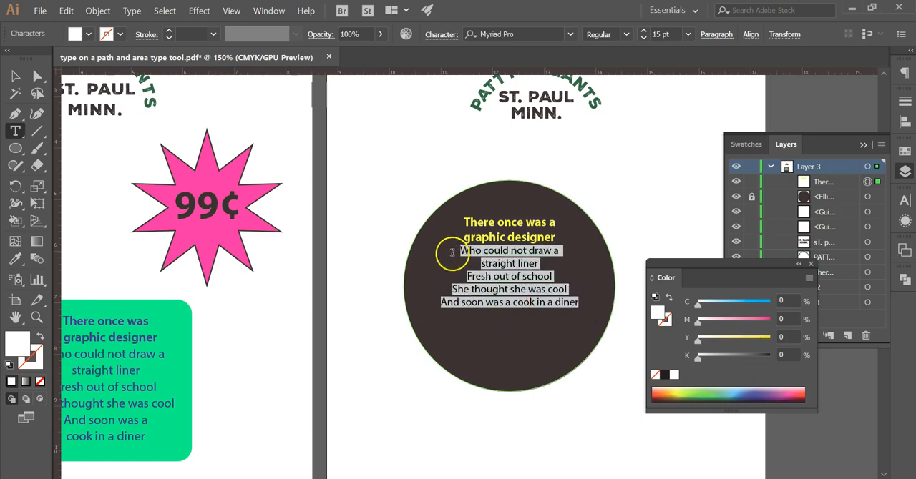
pyautogui.click(644, 33)
pyautogui.click(644, 34)
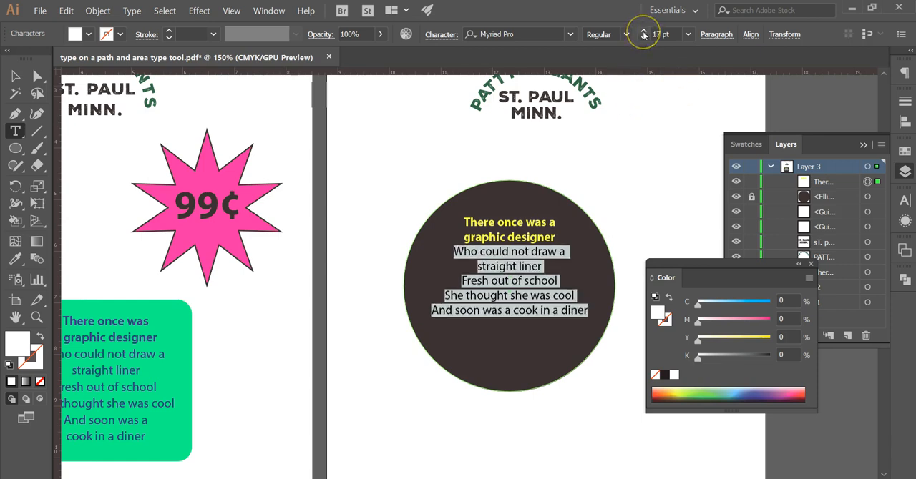
pyautogui.click(643, 34)
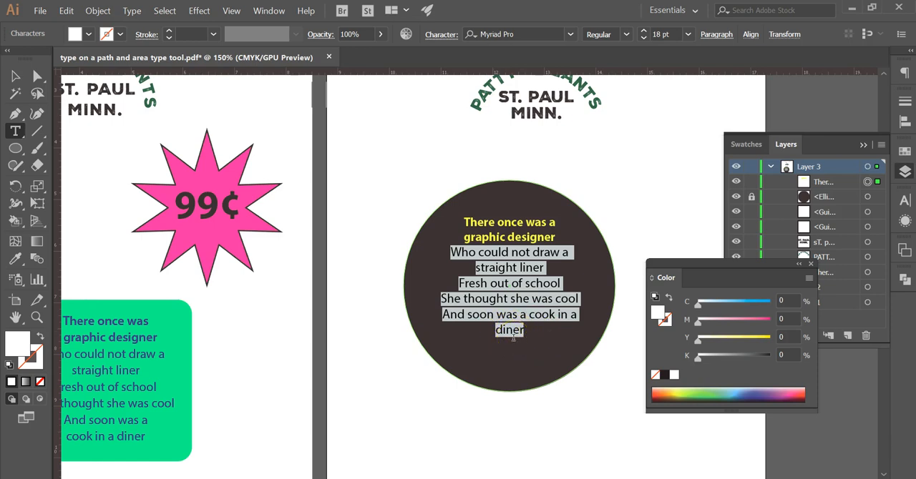
# Step: Break the verse's last line before "in a diner" and leave text editing
pyautogui.click(560, 314)
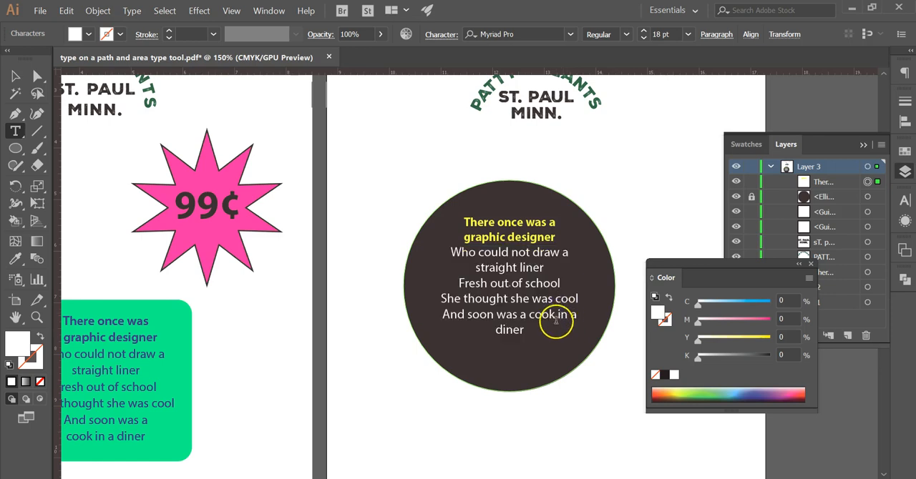
pyautogui.press('Return')
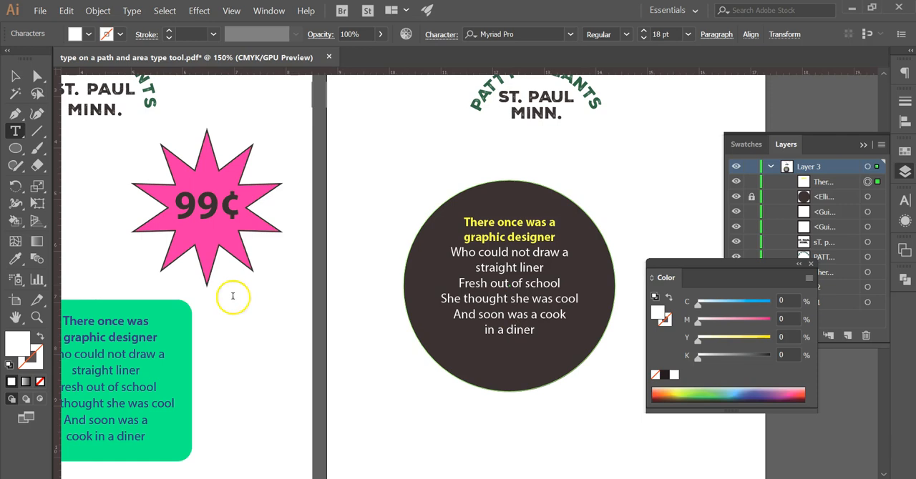
pyautogui.click(13, 81)
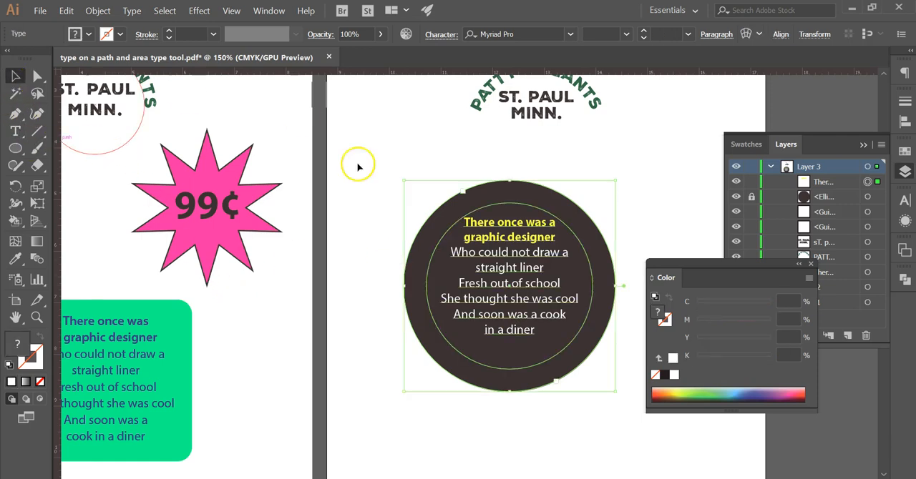
# Step: Set the whole verse in the circle, including its yellow opening words, to 20 pt and deselect it
pyautogui.doubleClick(514, 329)
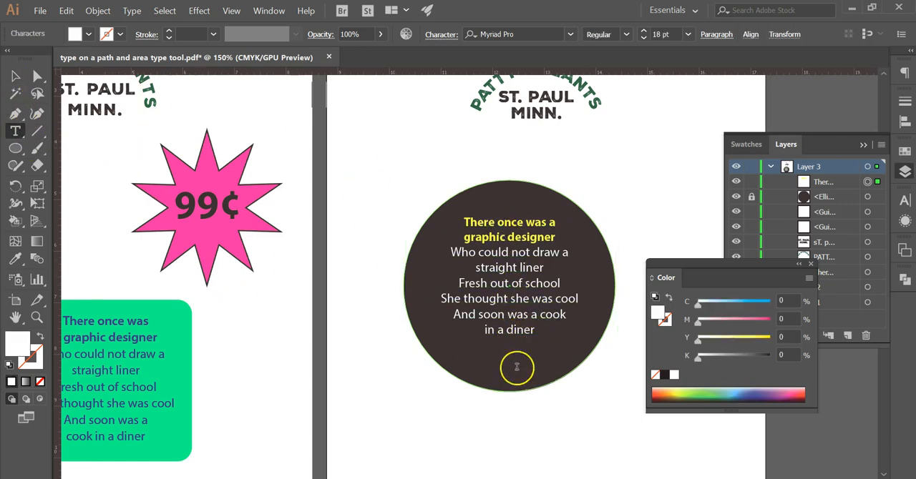
pyautogui.moveTo(538, 332); pyautogui.dragTo(446, 221)
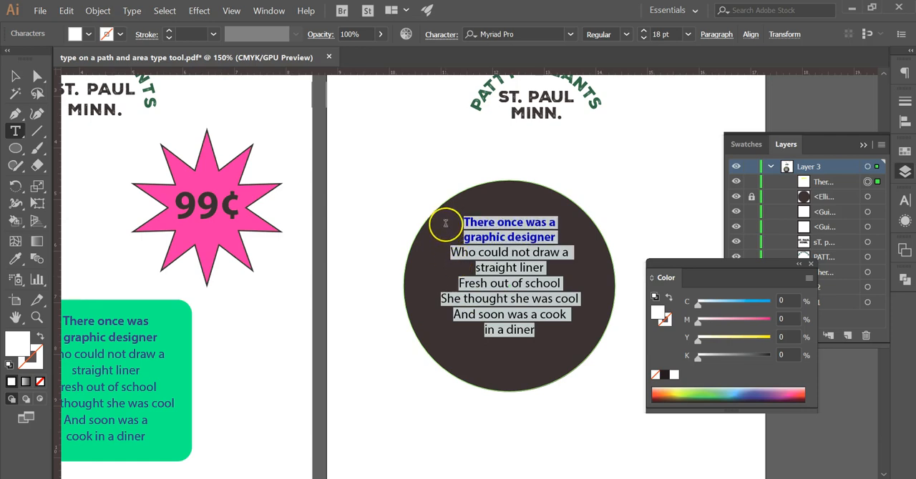
pyautogui.click(644, 32)
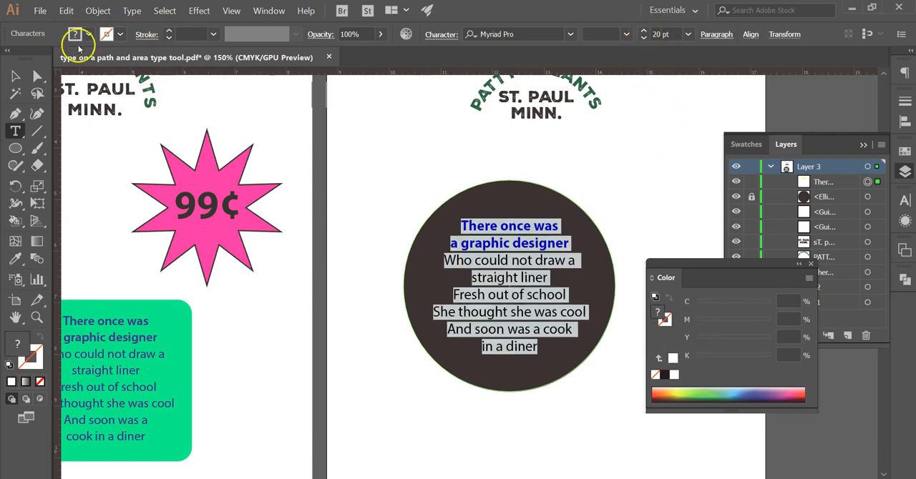
pyautogui.click(15, 76)
pyautogui.click(315, 390)
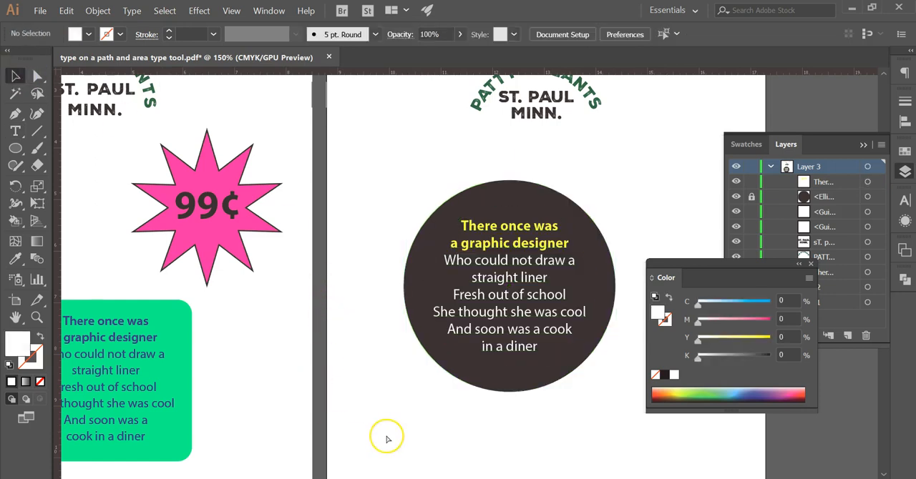
pyautogui.hotkey('ctrl', '-')
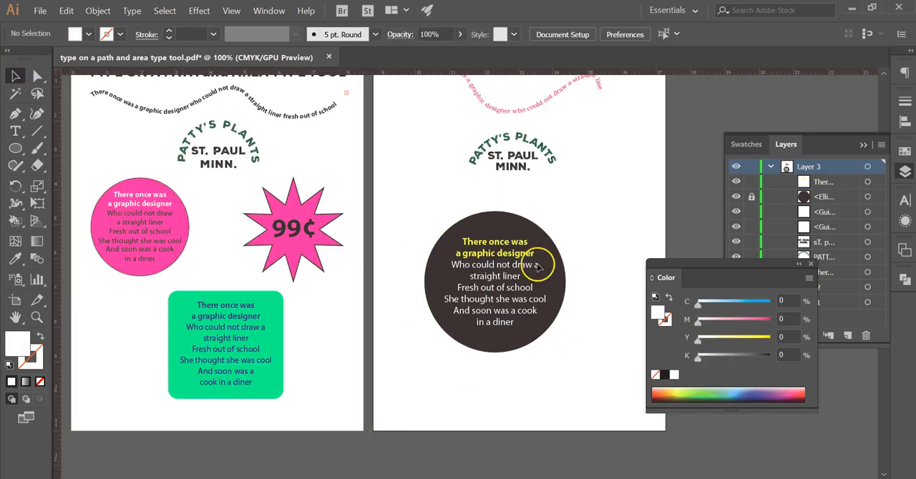
# Step: Unlock the dark background ellipse behind the verse and fill it with a pink swatch
pyautogui.click(811, 265)
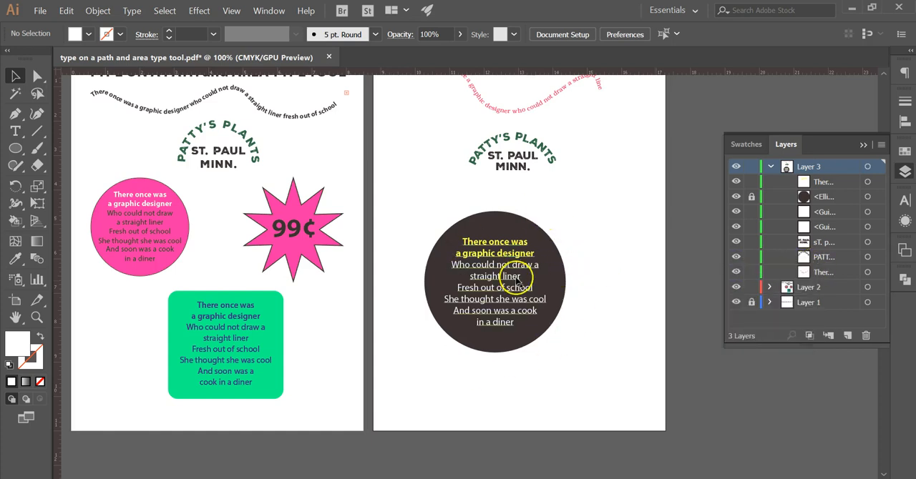
pyautogui.click(751, 198)
pyautogui.click(868, 197)
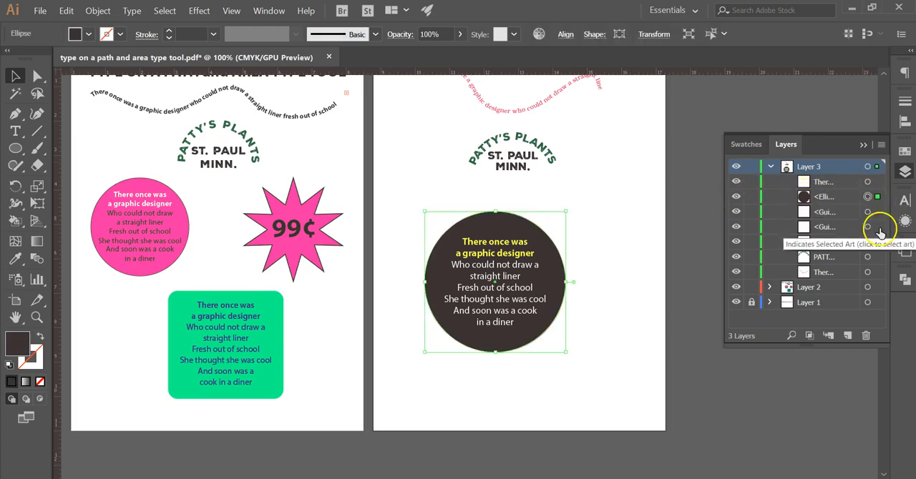
pyautogui.click(904, 152)
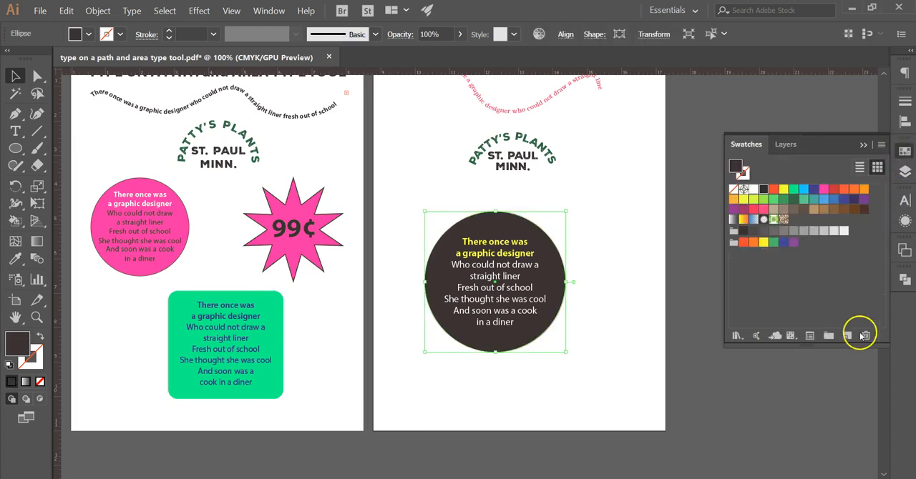
pyautogui.click(763, 210)
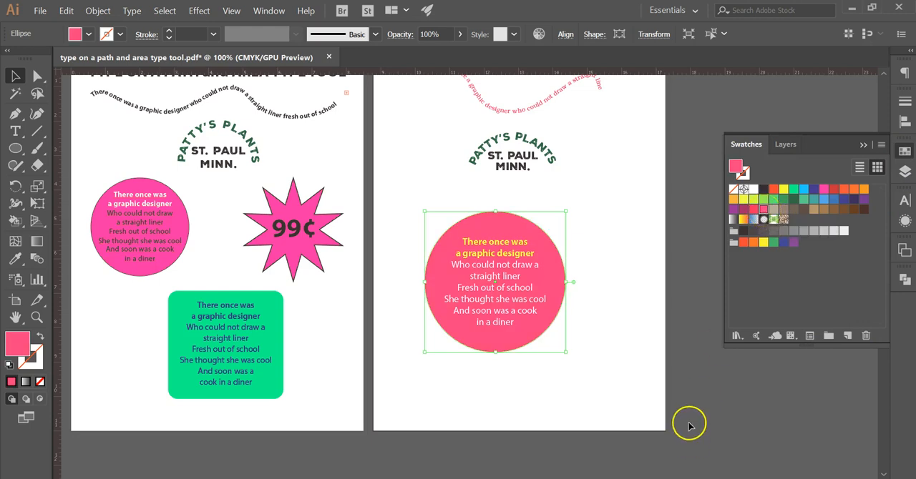
pyautogui.click(863, 145)
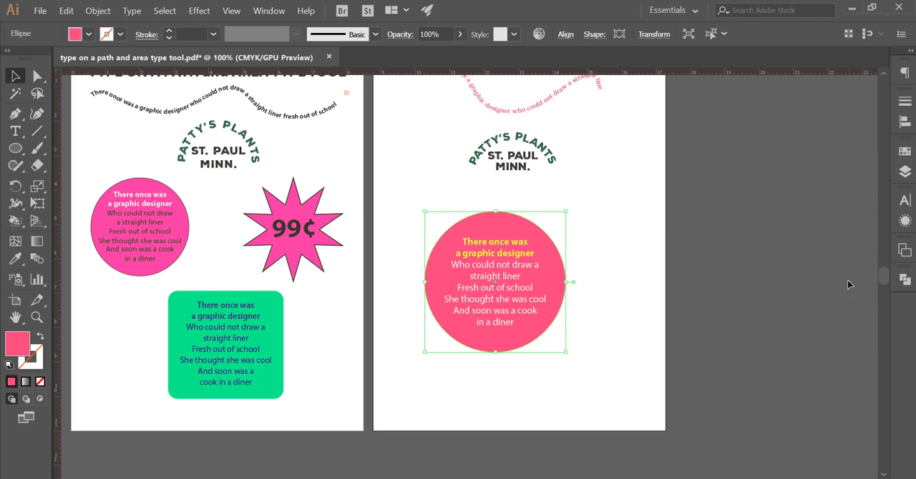
# Step: Hide the pink background ellipse to inspect the verse on its own, and show the ellipse again
pyautogui.click(905, 171)
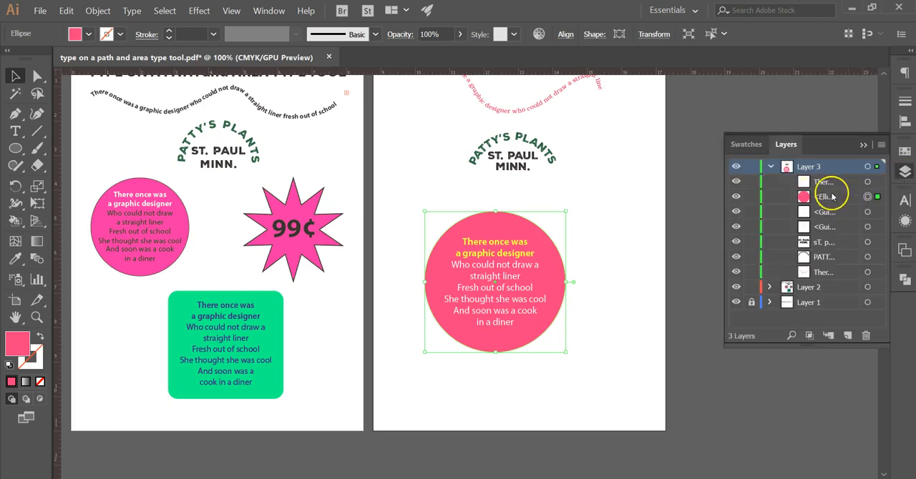
pyautogui.click(736, 197)
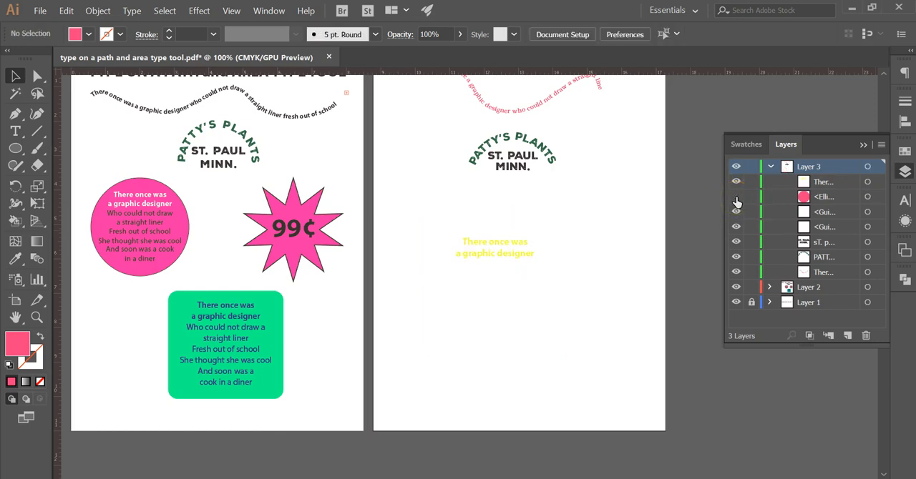
pyautogui.hotkey('ctrl', '+')
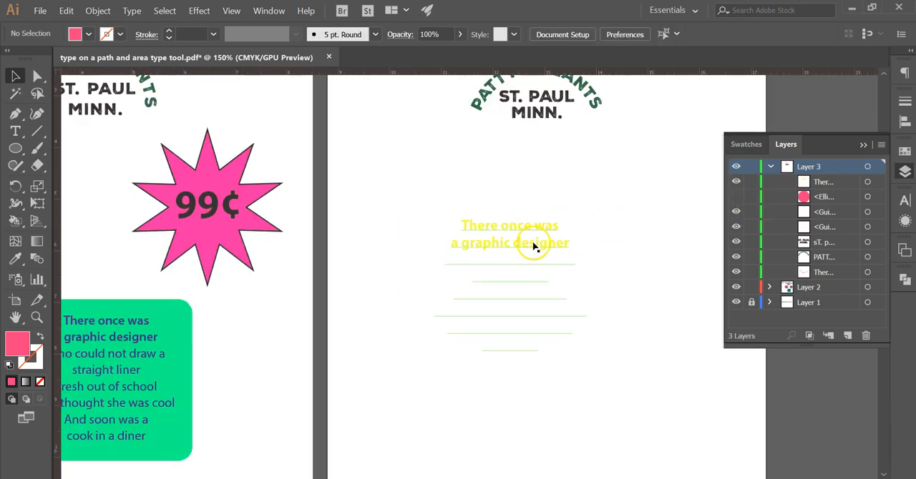
pyautogui.click(735, 197)
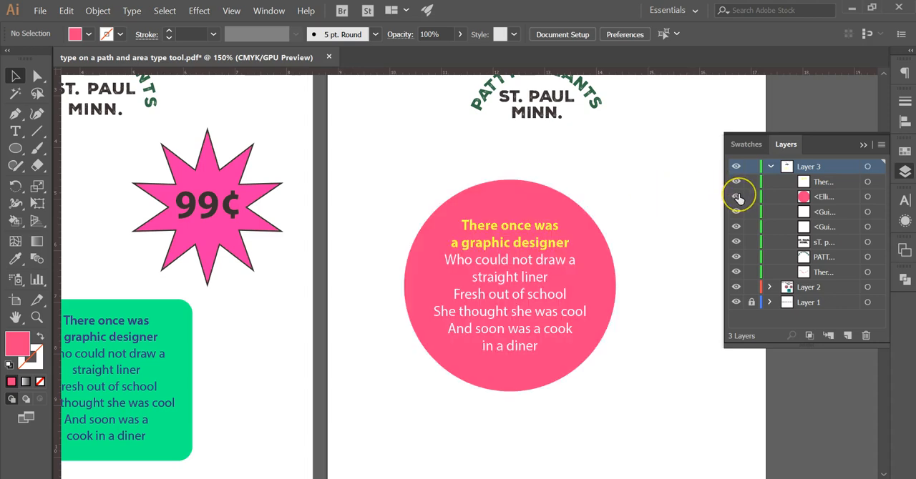
# Step: Try to group the verse with the pink ellipse and expand the new group in Layer 3
pyautogui.click(867, 182)
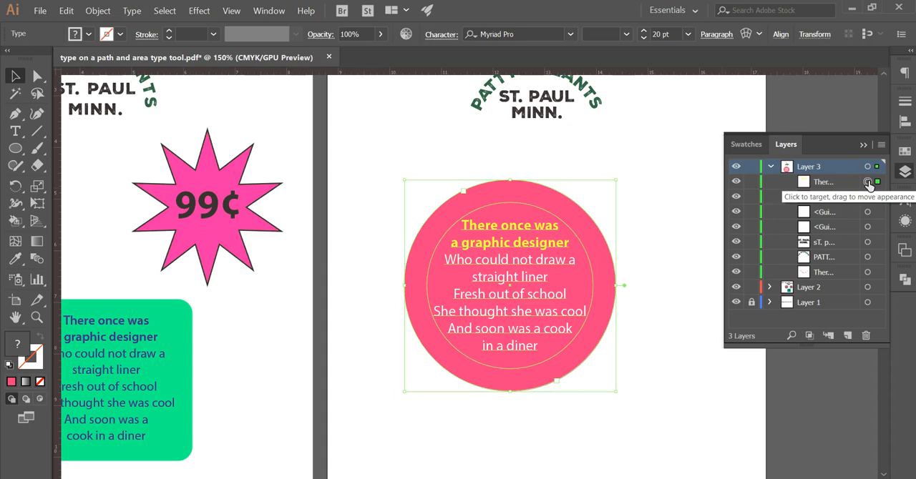
pyautogui.click(867, 197)
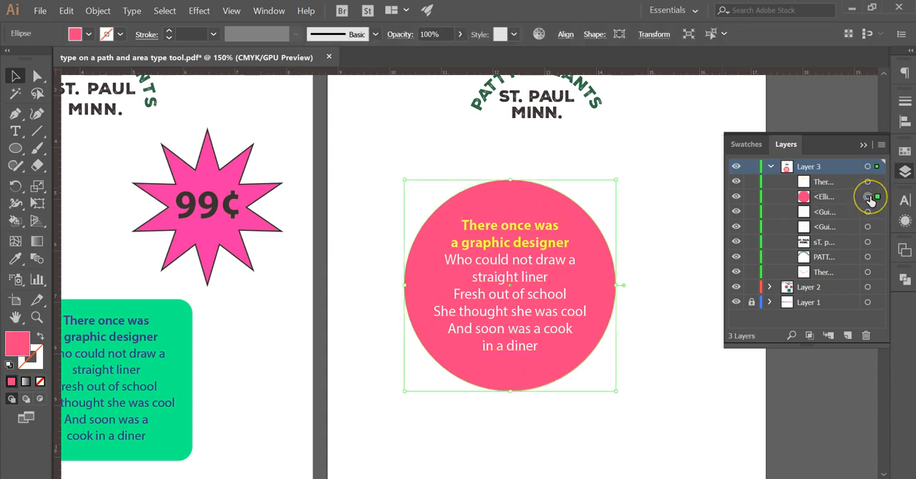
pyautogui.click(844, 183)
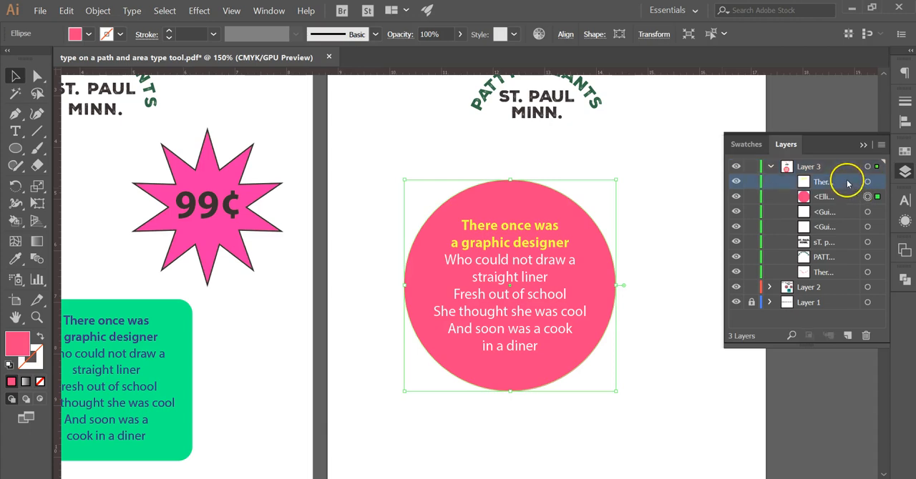
pyautogui.keyDown('shift'); pyautogui.click(843, 197); pyautogui.keyUp('shift')
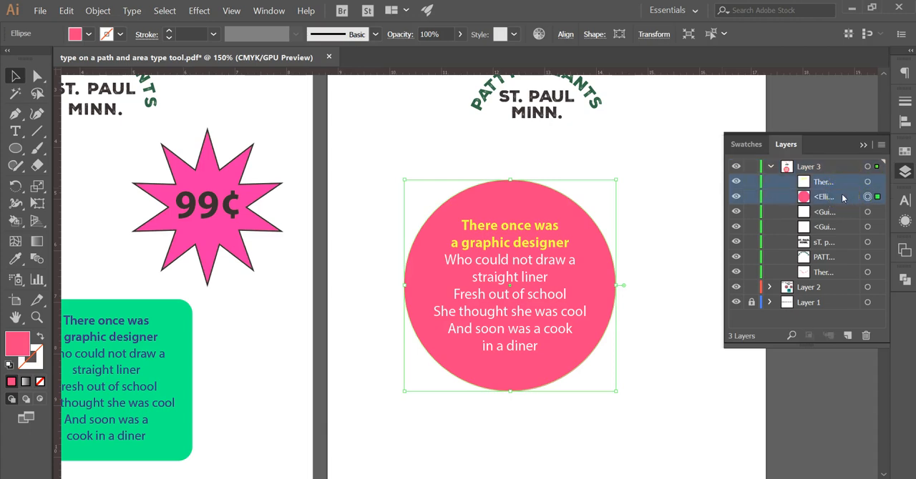
pyautogui.hotkey('ctrl', 'g')
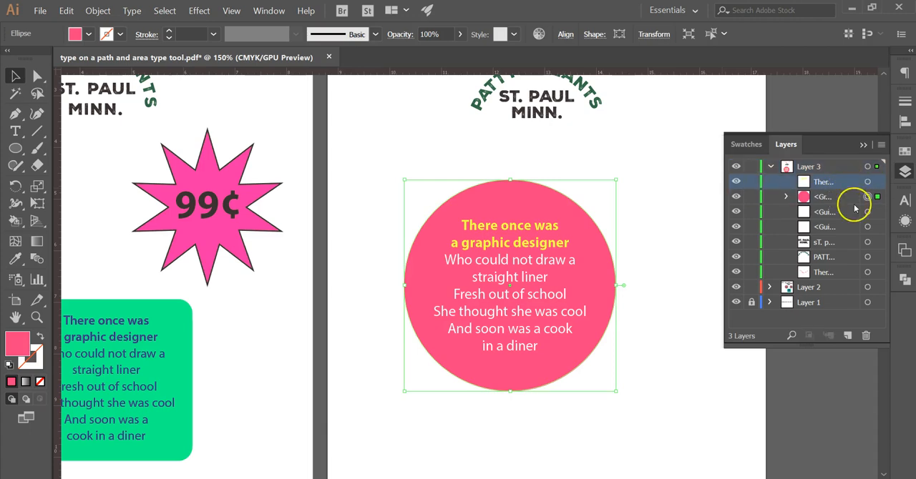
pyautogui.click(785, 197)
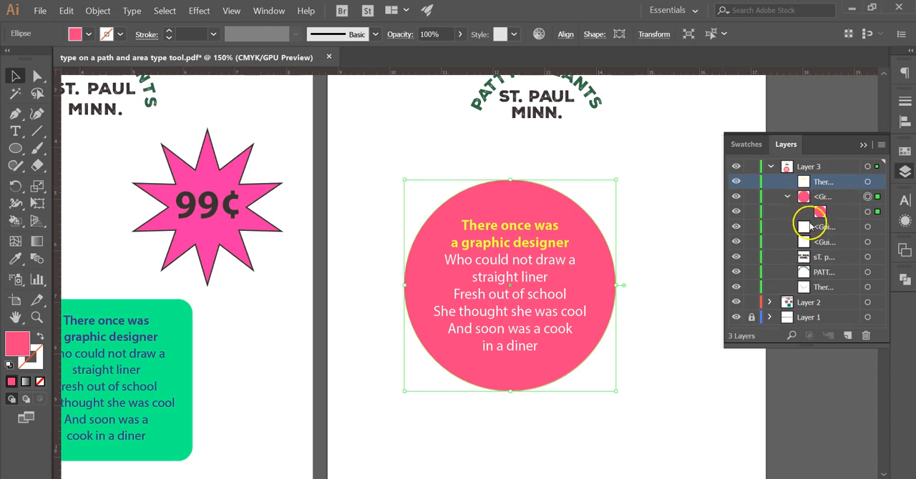
# Step: Try again to group the verse text with the pink ellipse through their Layer 3 entries, and deselect
pyautogui.click(786, 197)
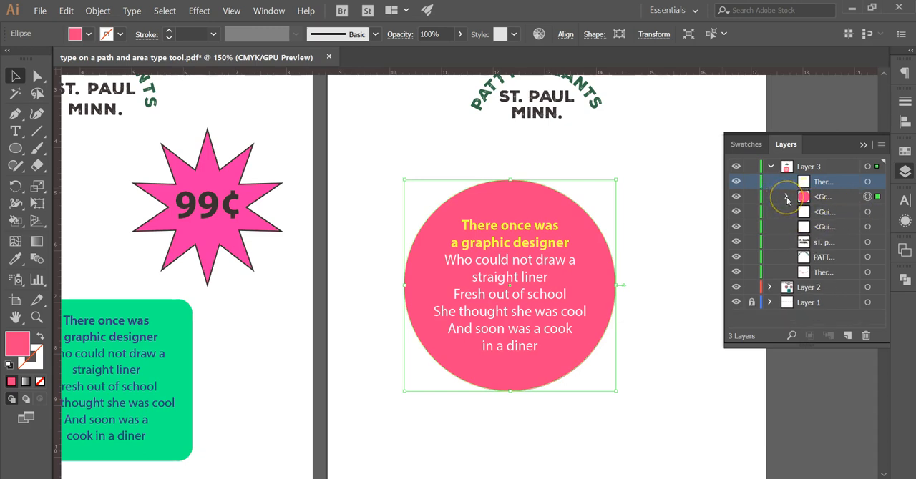
pyautogui.click(867, 181)
pyautogui.keyDown('shift'); pyautogui.click(849, 199); pyautogui.keyUp('shift')
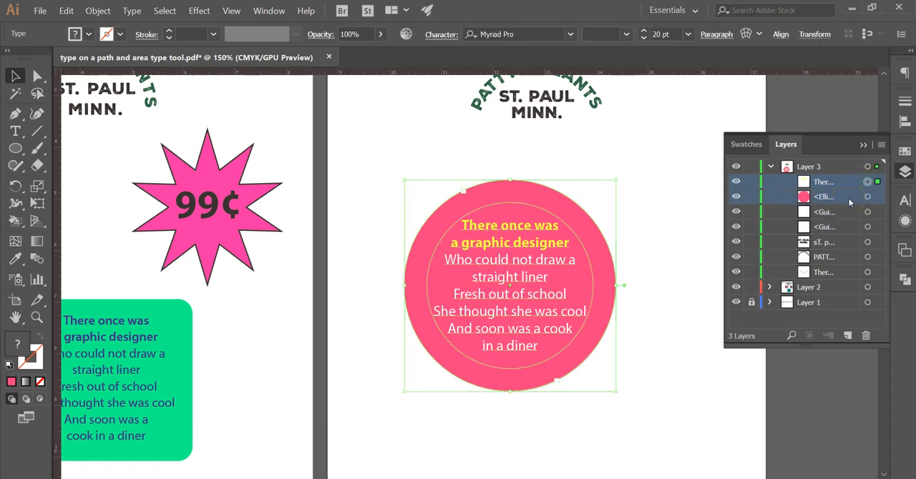
pyautogui.hotkey('ctrl', 'g')
pyautogui.click(639, 243)
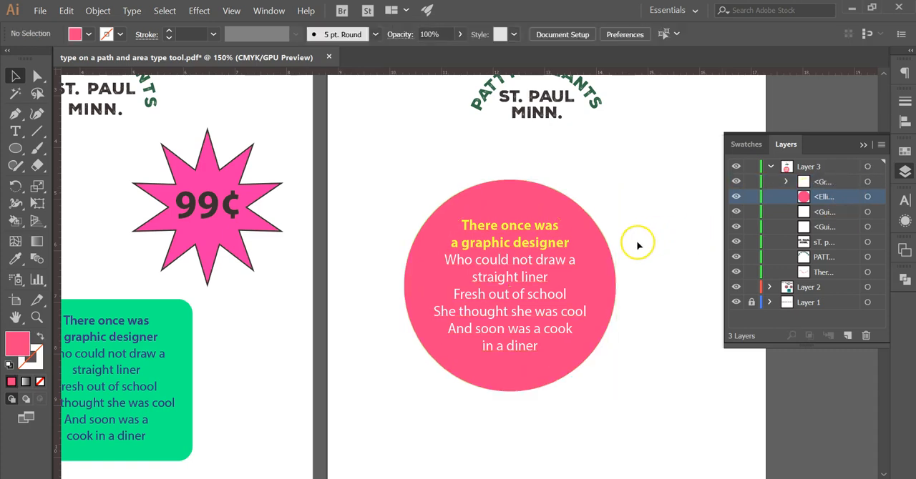
# Step: Select the pink circle together with its verse, move both up across the right edge of the second artboard, and deselect
pyautogui.hotkey('ctrl', '-')
pyautogui.hotkey('ctrl', '-')
pyautogui.moveTo(443, 236); pyautogui.dragTo(528, 302)
pyautogui.click(498, 333)
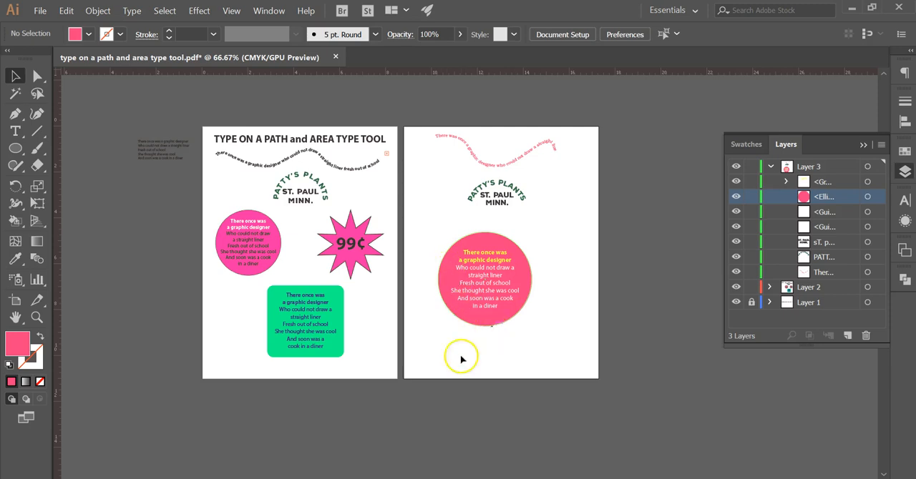
pyautogui.click(490, 283)
pyautogui.moveTo(487, 281); pyautogui.dragTo(595, 219)
pyautogui.click(543, 291)
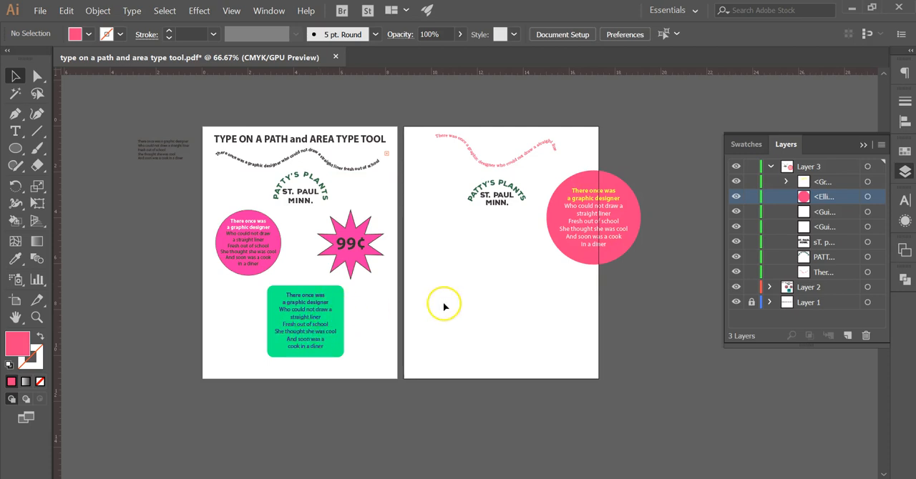
# Step: Draw a pink rectangle about 4.8 by 3.3 in on the lower part of the second artboard and round its corners
pyautogui.click(16, 149)
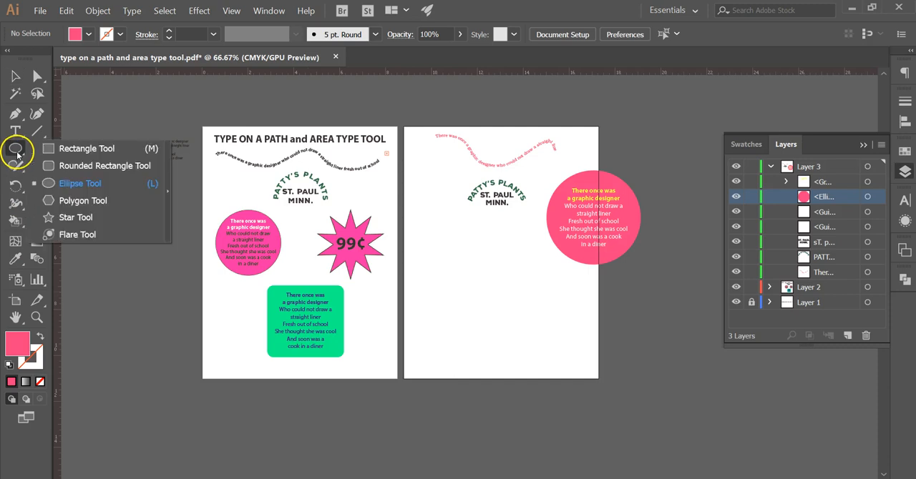
pyautogui.click(89, 147)
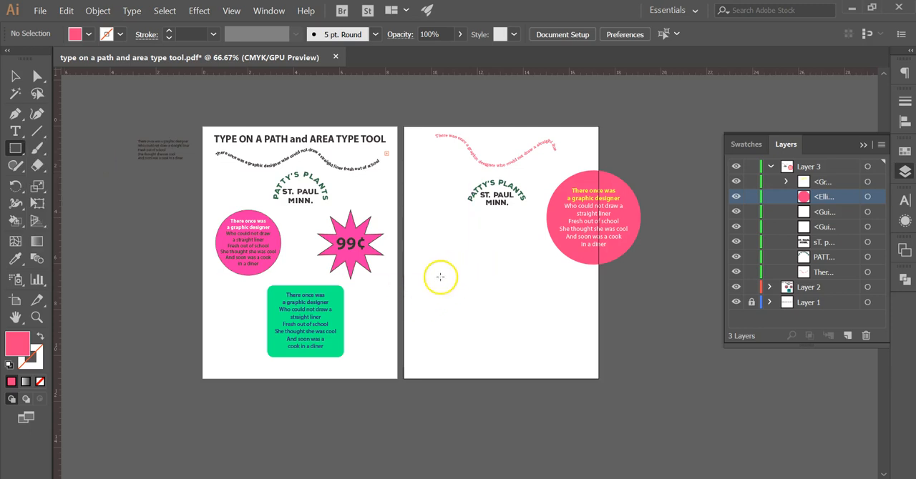
pyautogui.moveTo(445, 284); pyautogui.dragTo(551, 352)
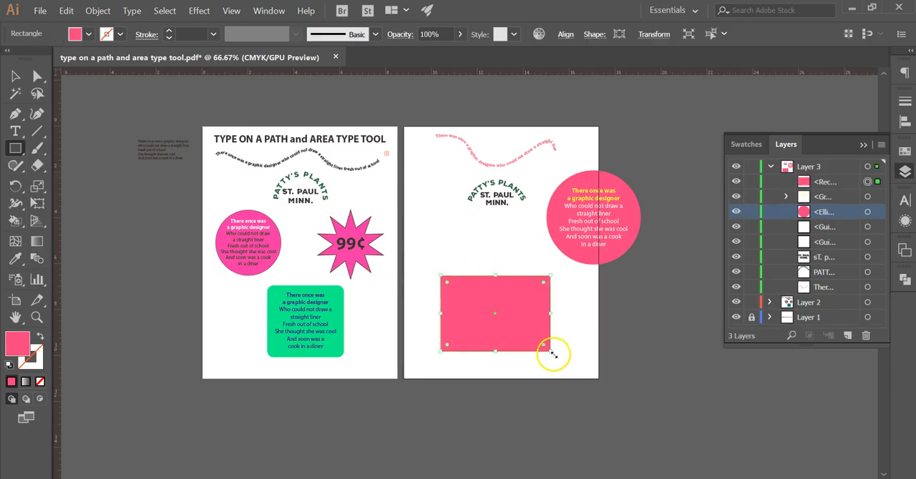
pyautogui.scroll(1, 553, 356)
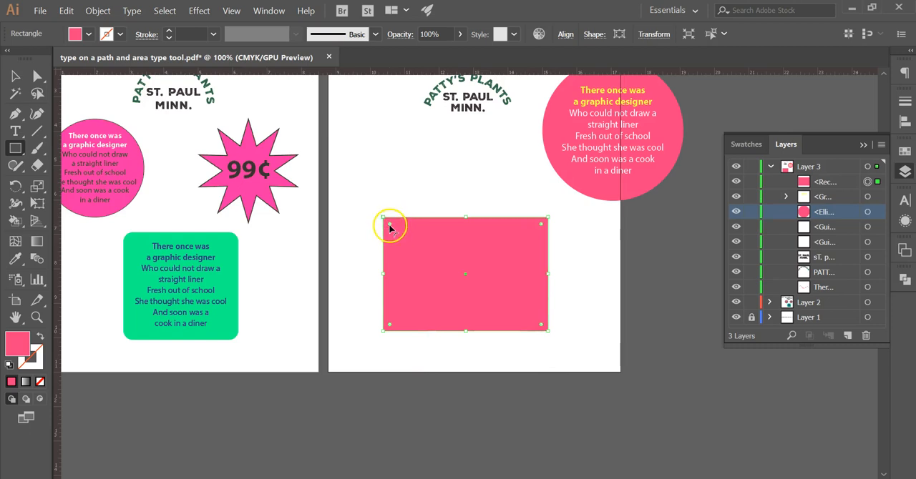
pyautogui.moveTo(389, 226); pyautogui.dragTo(405, 242)
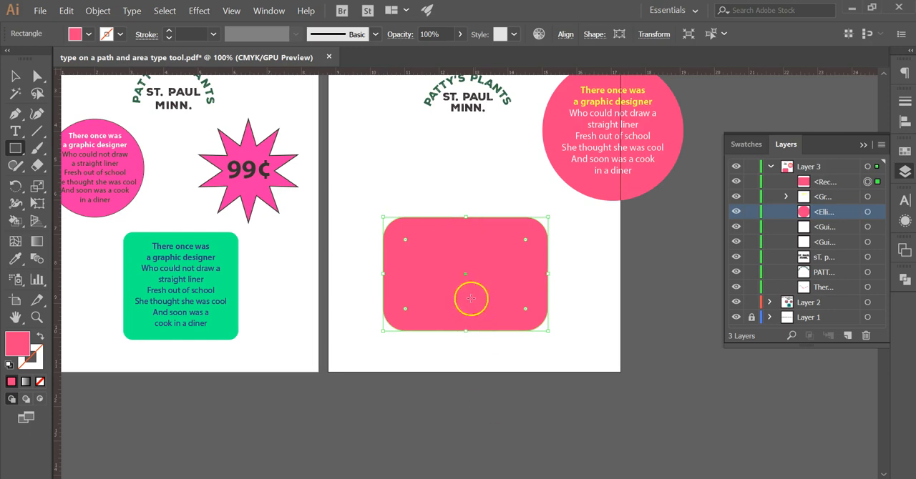
pyautogui.moveTo(405, 242); pyautogui.dragTo(392, 229)
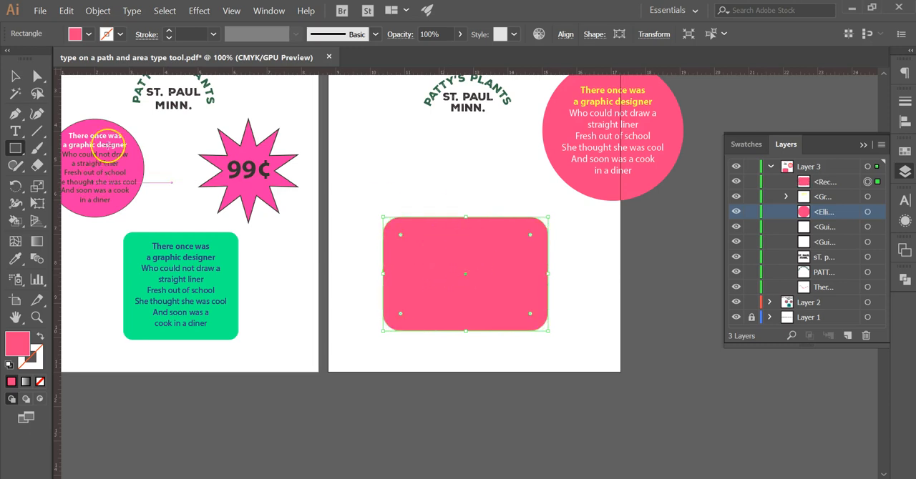
# Step: Duplicate the rounded rectangle in place, lock the lower copy in Layer 3 and make the upper copy active
pyautogui.click(14, 75)
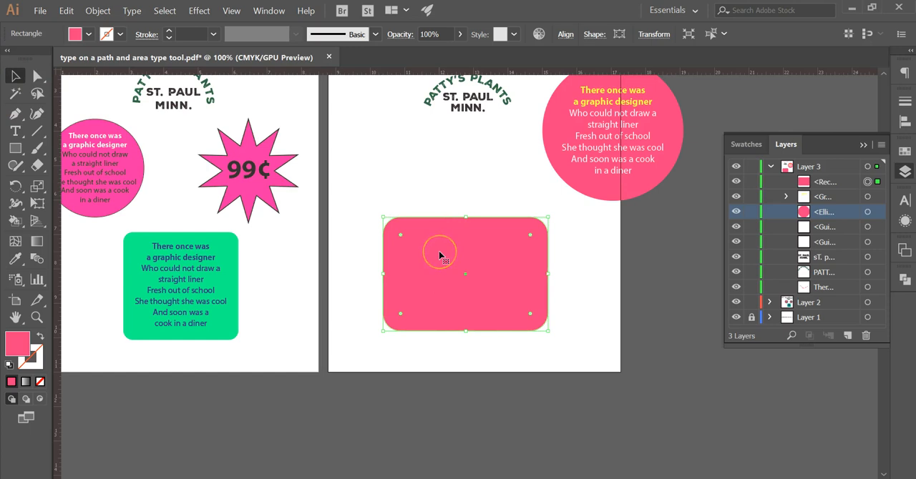
pyautogui.click(67, 10)
pyautogui.click(115, 106)
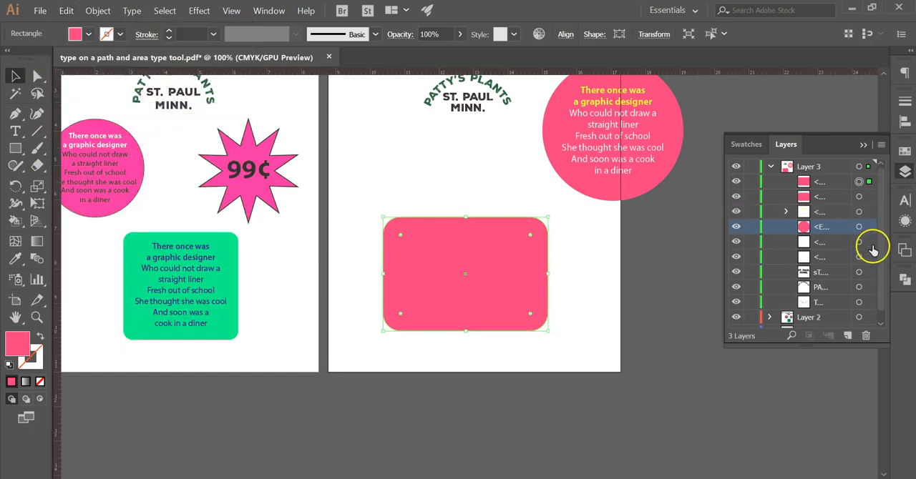
pyautogui.click(751, 196)
pyautogui.click(814, 183)
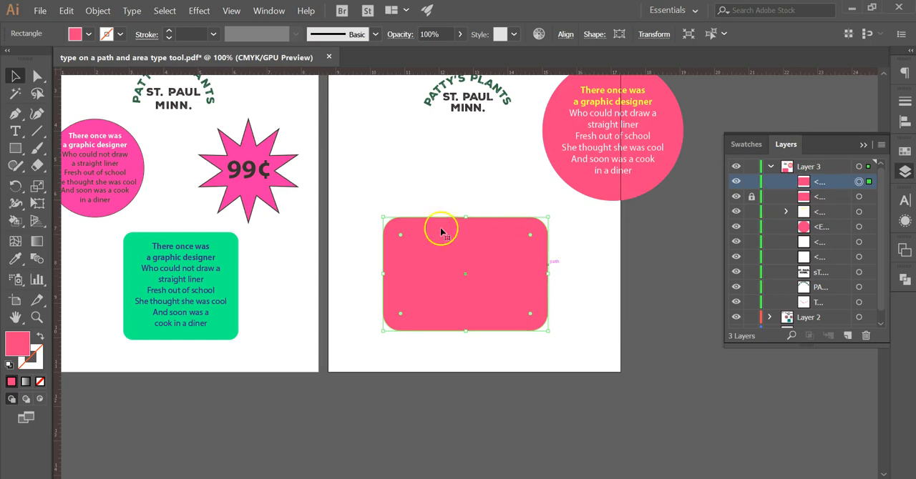
pyautogui.click(14, 131)
pyautogui.click(96, 166)
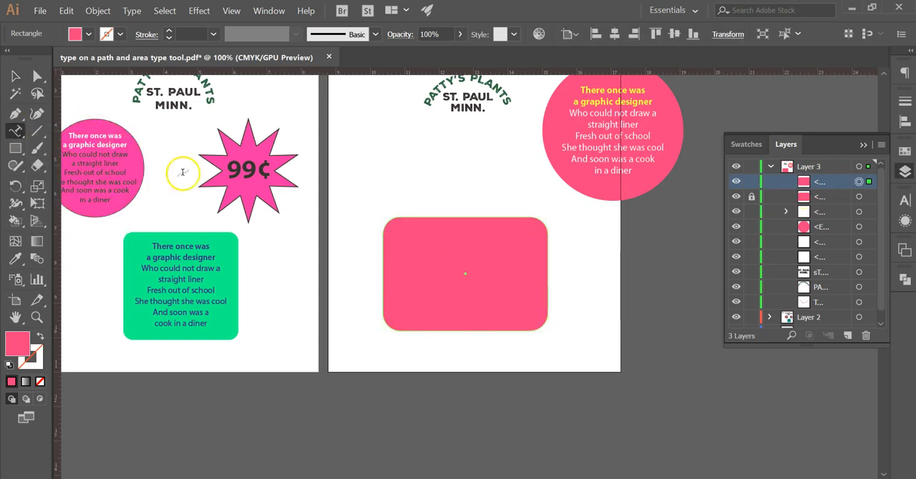
pyautogui.click(410, 216)
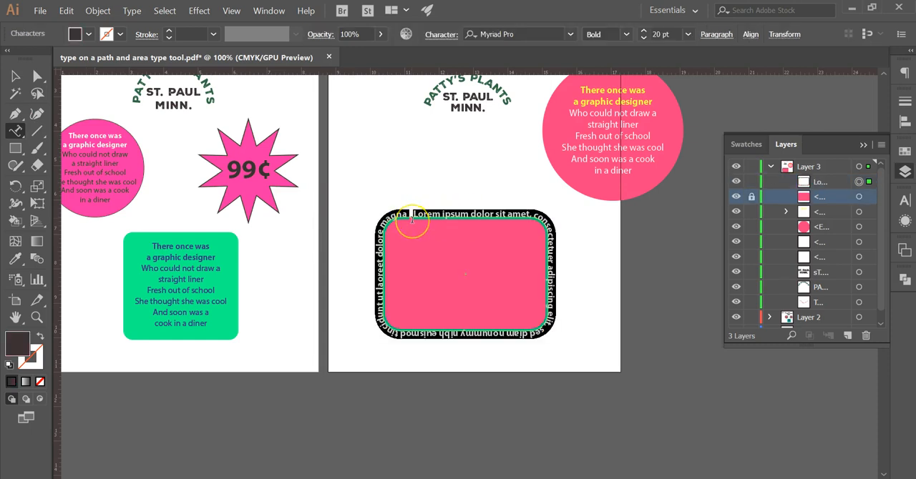
pyautogui.hotkey('ctrl', 'z')
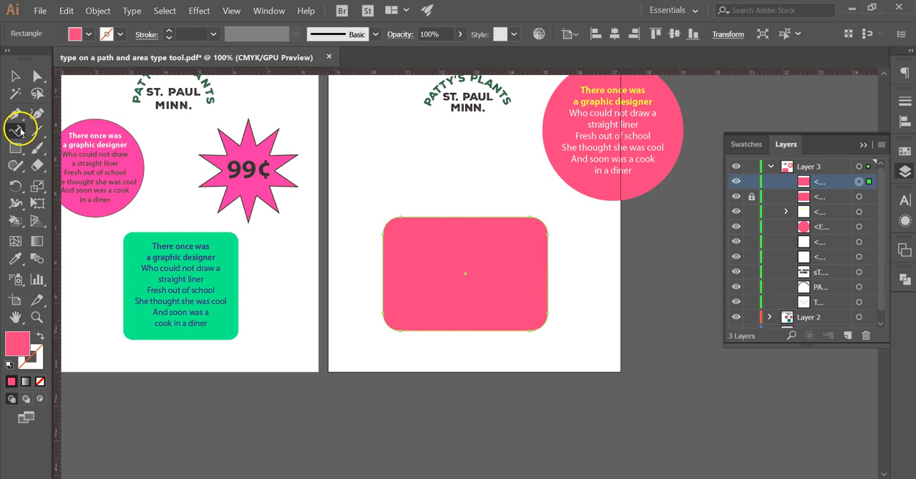
# Step: Fill the upper rounded rectangle with placeholder text using the Area Type tool
pyautogui.click(16, 131)
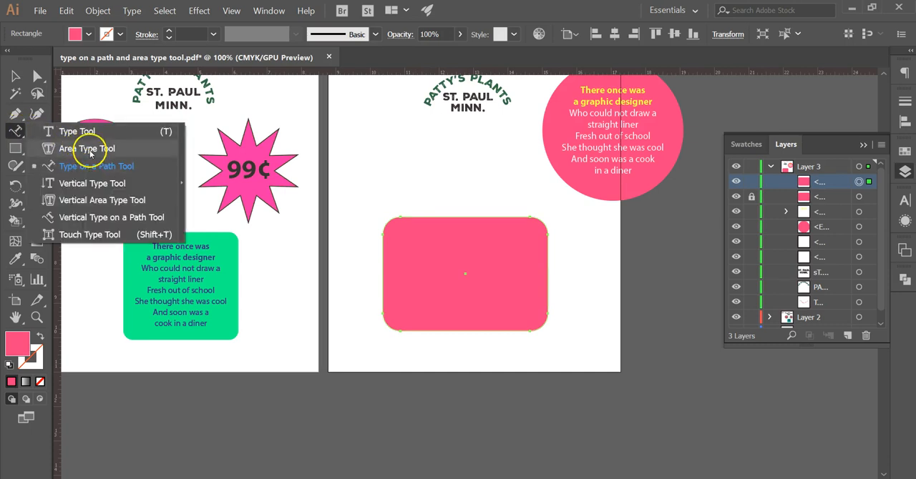
pyautogui.click(93, 148)
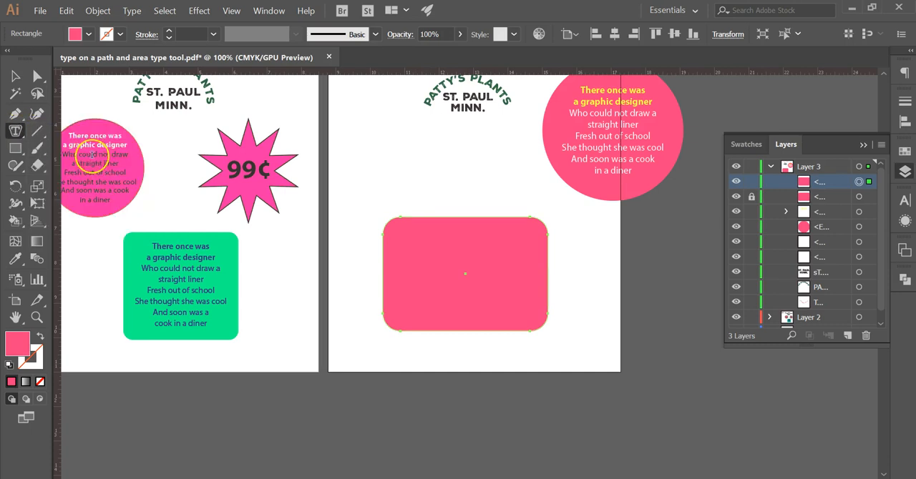
pyautogui.click(423, 223)
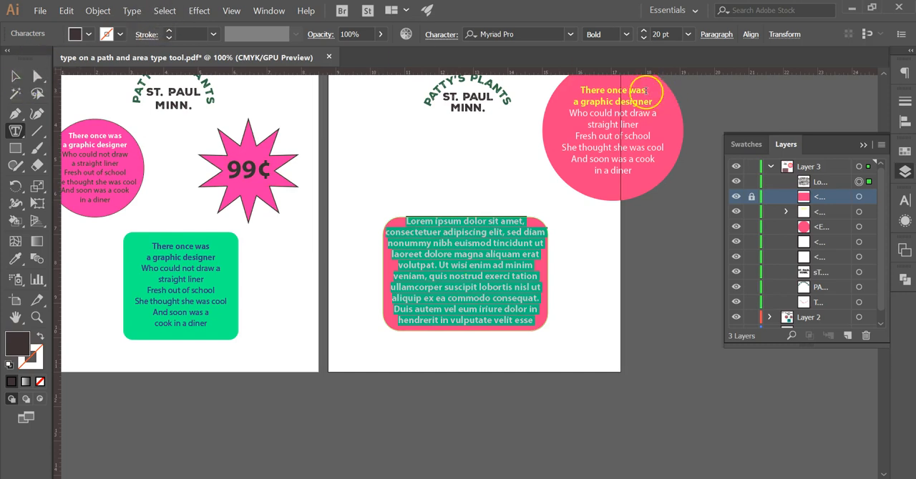
# Step: Set the area type's inset spacing to 0.188 in with preview on, and deselect the text
pyautogui.click(133, 11)
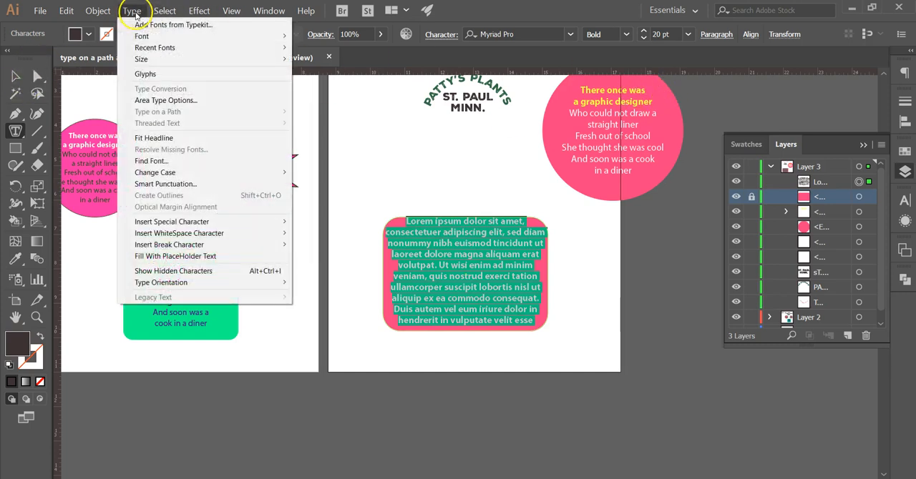
pyautogui.click(172, 101)
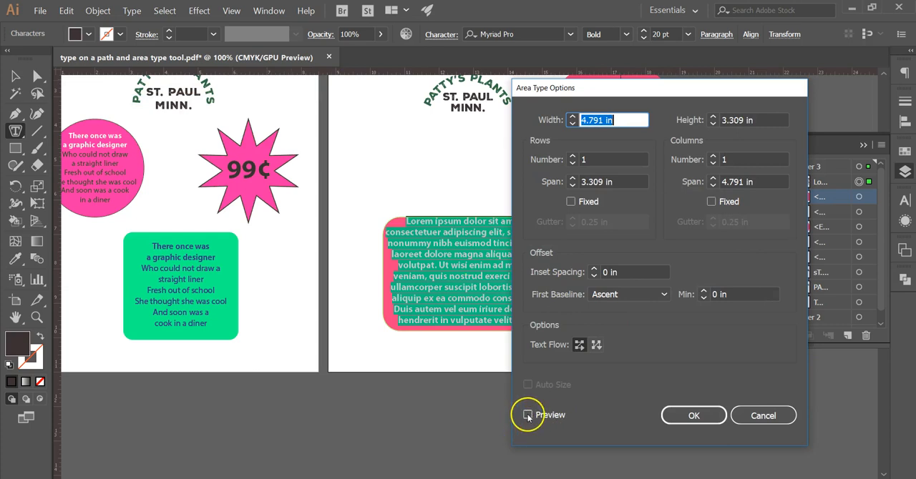
pyautogui.click(527, 415)
pyautogui.click(593, 270)
pyautogui.click(594, 269)
pyautogui.click(593, 269)
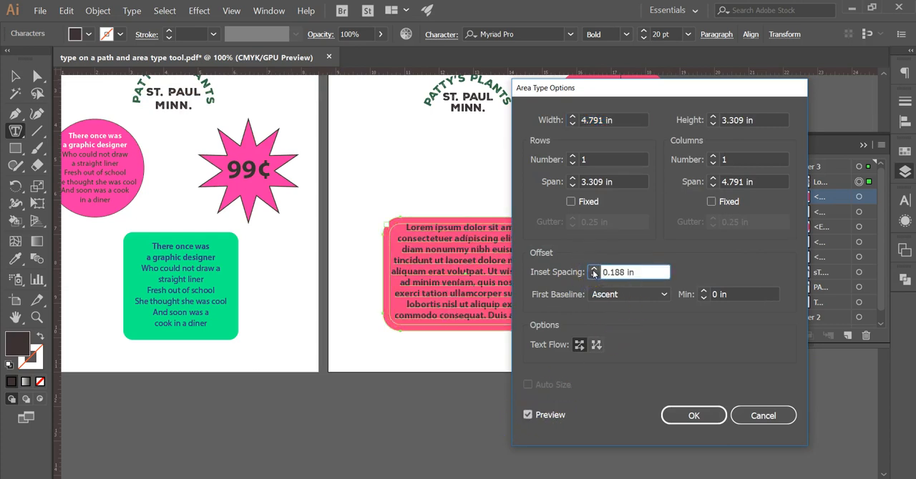
pyautogui.click(696, 416)
pyautogui.click(16, 77)
pyautogui.click(650, 360)
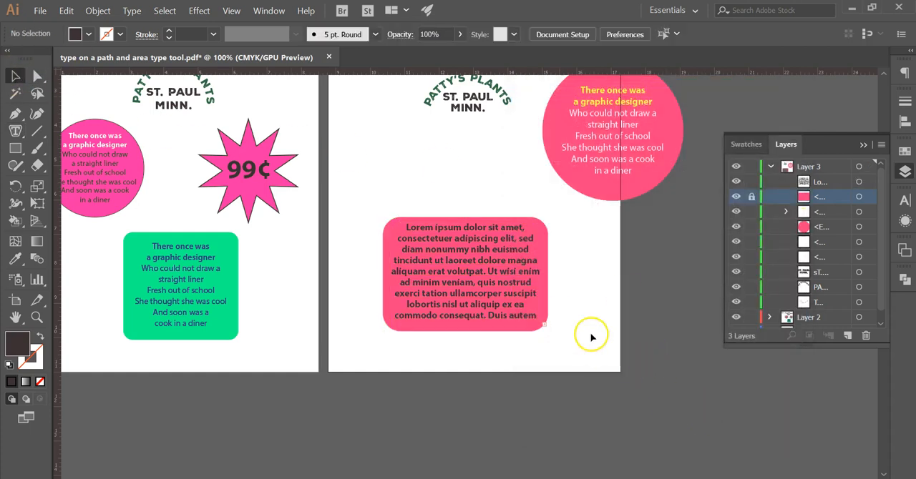
# Step: Try shrinking the placeholder text's area frame from its lower right corner, and undo the resize
pyautogui.click(537, 311)
pyautogui.moveTo(546, 331); pyautogui.dragTo(487, 285)
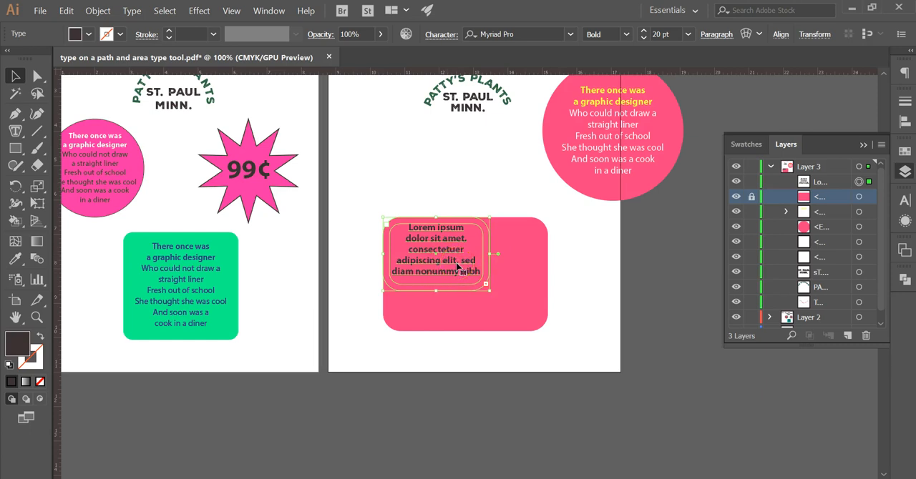
pyautogui.hotkey('ctrl', 'z')
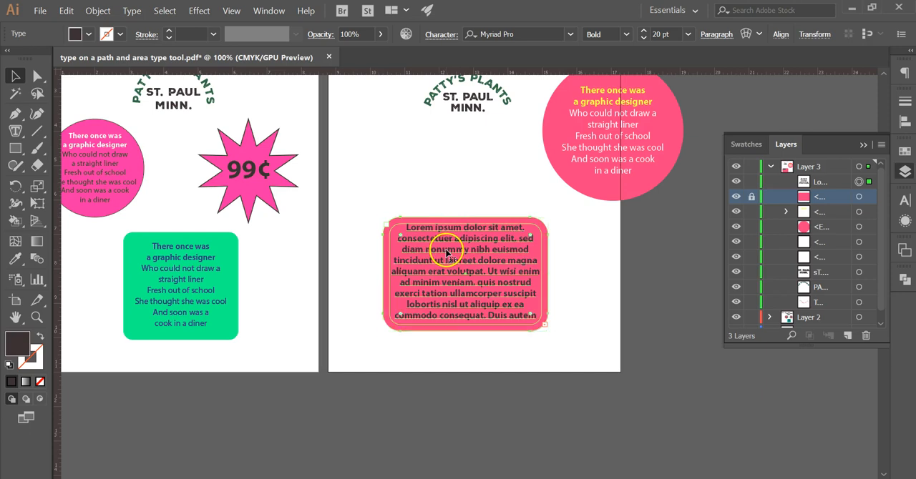
pyautogui.click(580, 322)
# Step: Select the placeholder text in Layer 3 and unlock the background rounded rectangle beneath it
pyautogui.click(542, 324)
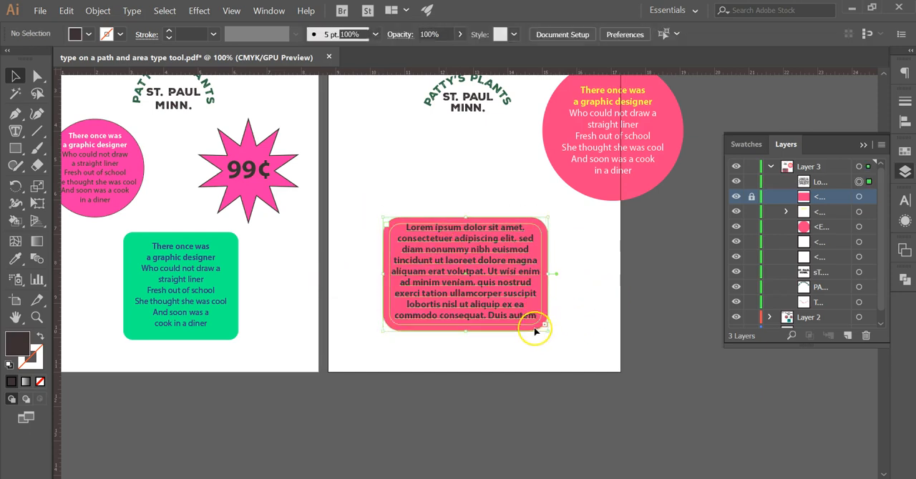
pyautogui.keyDown('shift'); pyautogui.click(821, 183); pyautogui.keyUp('shift')
pyautogui.click(752, 198)
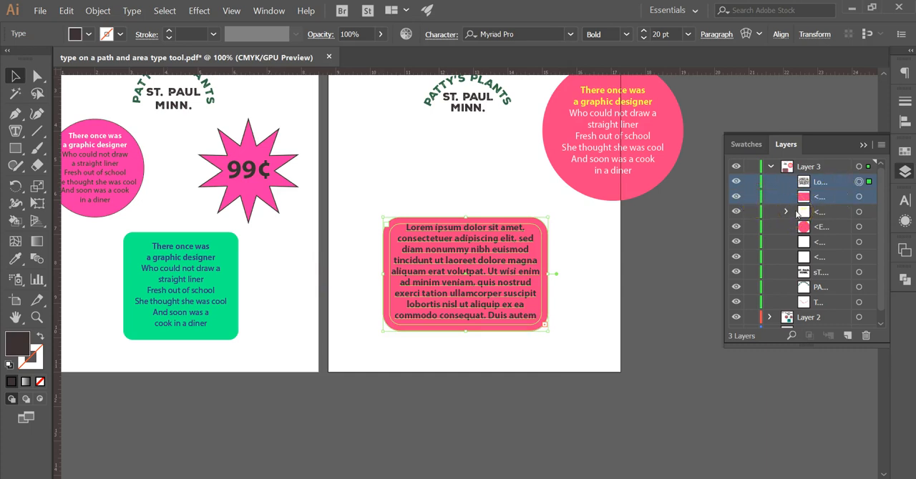
pyautogui.hotkey('ctrl', 'g')
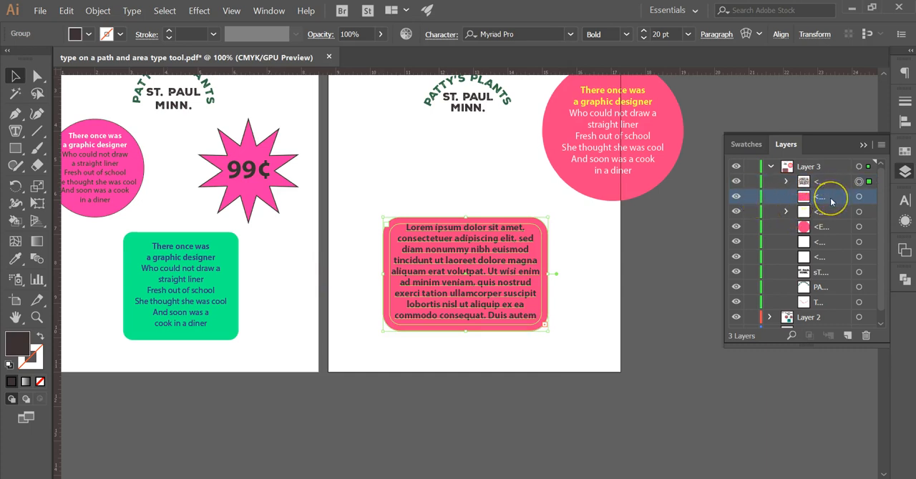
pyautogui.keyDown('shift'); pyautogui.click(829, 183); pyautogui.keyUp('shift')
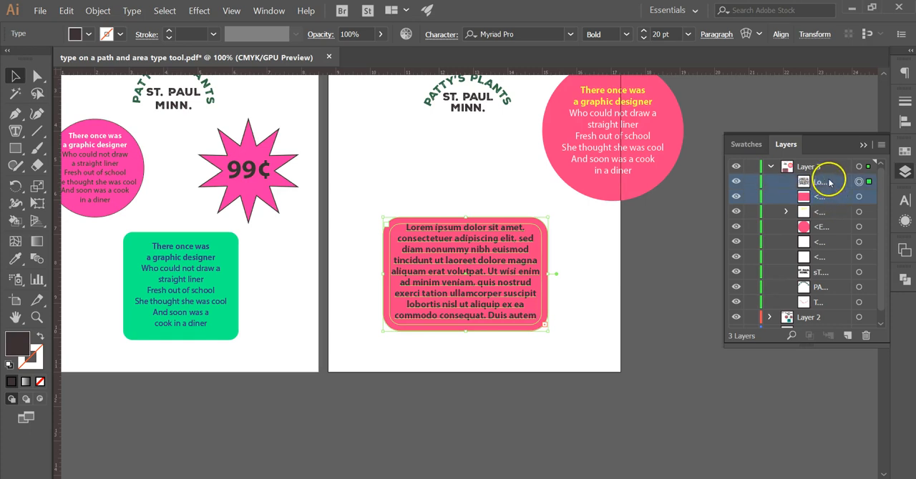
pyautogui.hotkey('ctrl', 'g')
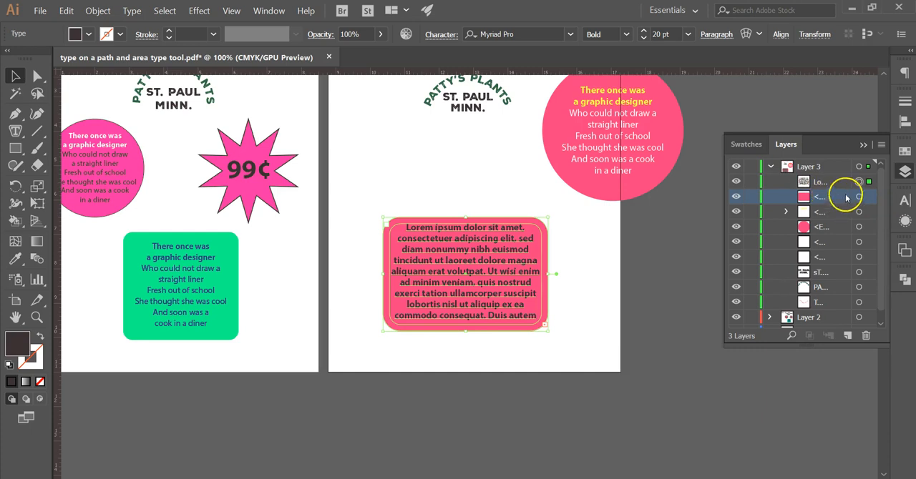
pyautogui.hotkey('ctrl', 'z')
# Step: Group the placeholder text with its pink rounded rectangle, move the group up below the PATTY'S PLANTS arch, and deselect
pyautogui.click(586, 245)
pyautogui.moveTo(379, 214); pyautogui.dragTo(533, 324)
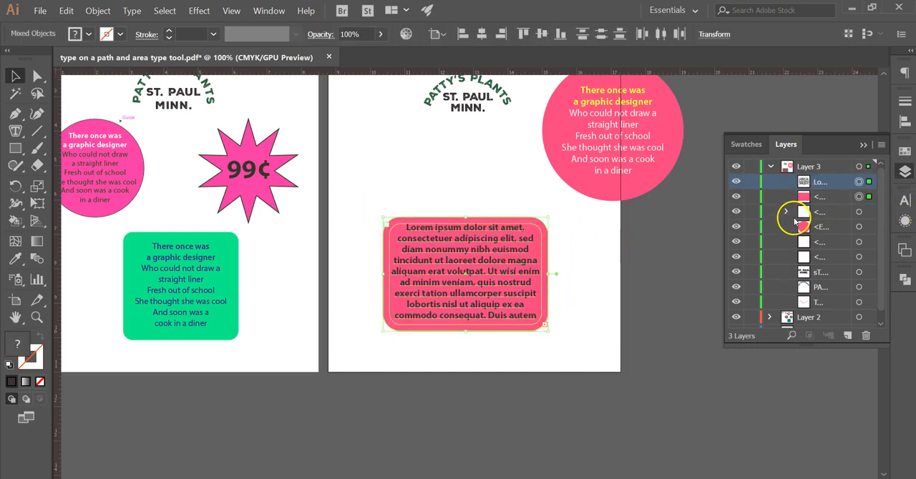
pyautogui.hotkey('ctrl', 'g')
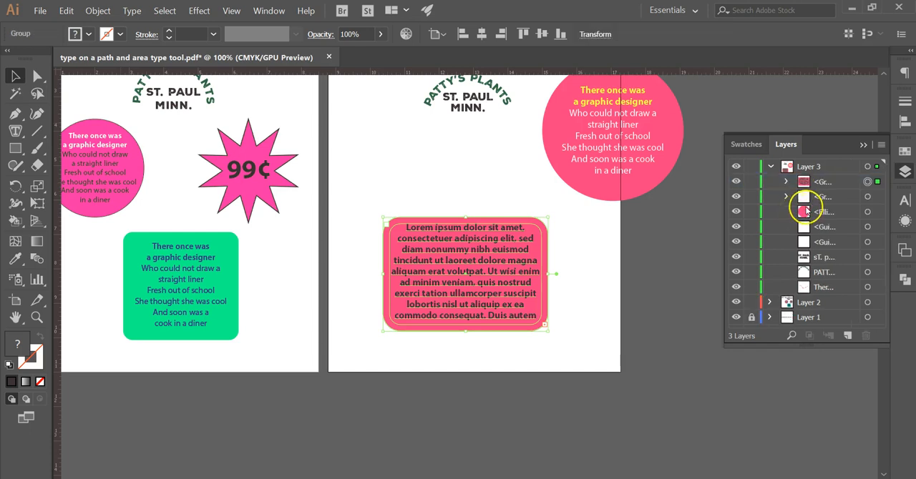
pyautogui.moveTo(448, 272); pyautogui.dragTo(398, 191)
pyautogui.click(453, 303)
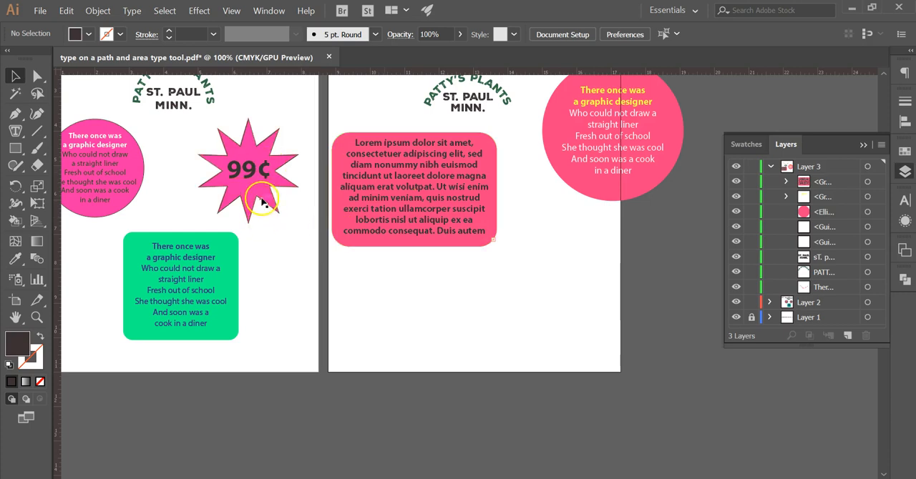
# Step: Create a 10-point star with radii of 0.1927 in and 0.0964 in on the blank area below the pink circle
pyautogui.moveTo(16, 148); pyautogui.dragTo(90, 211)
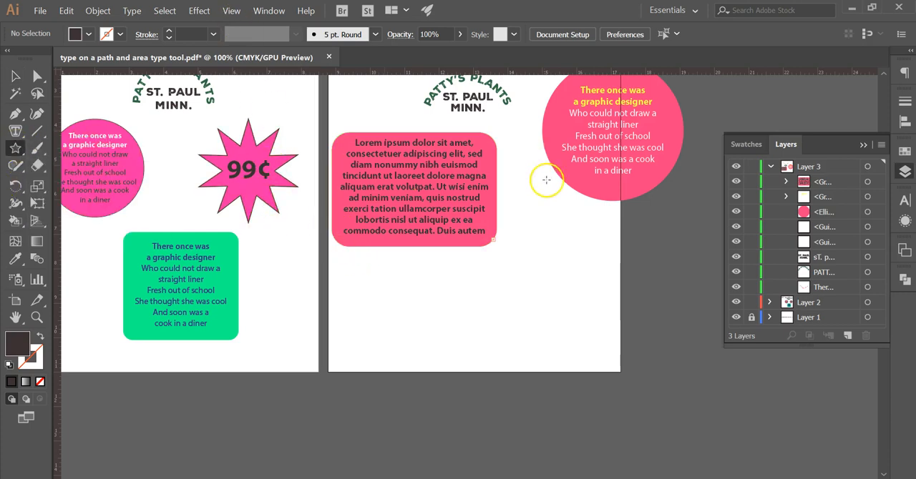
pyautogui.click(549, 290)
pyautogui.moveTo(478, 176); pyautogui.dragTo(578, 204)
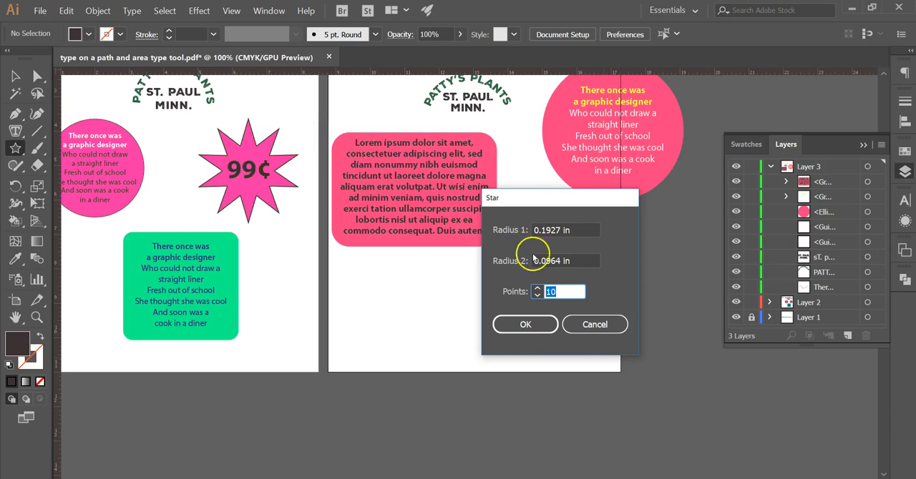
pyautogui.click(526, 325)
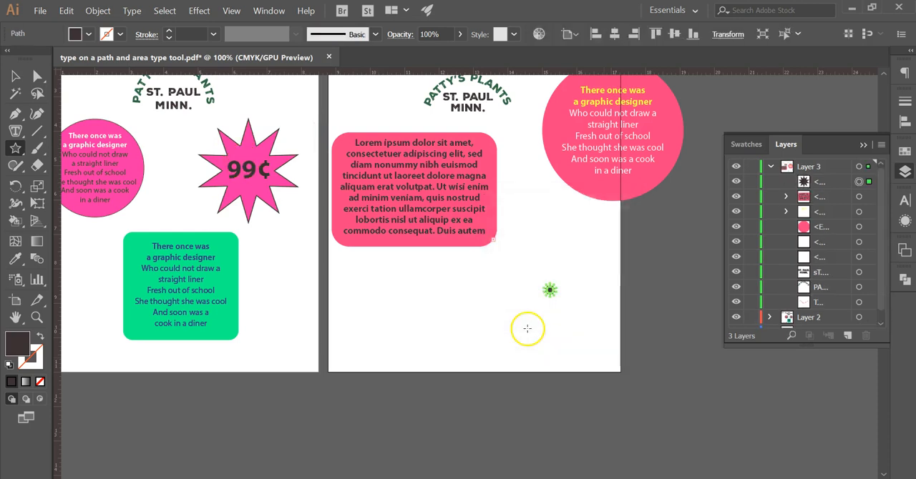
# Step: Enlarge the small star and place it just below the lower right corner of the placeholder text's rounded rectangle
pyautogui.click(15, 76)
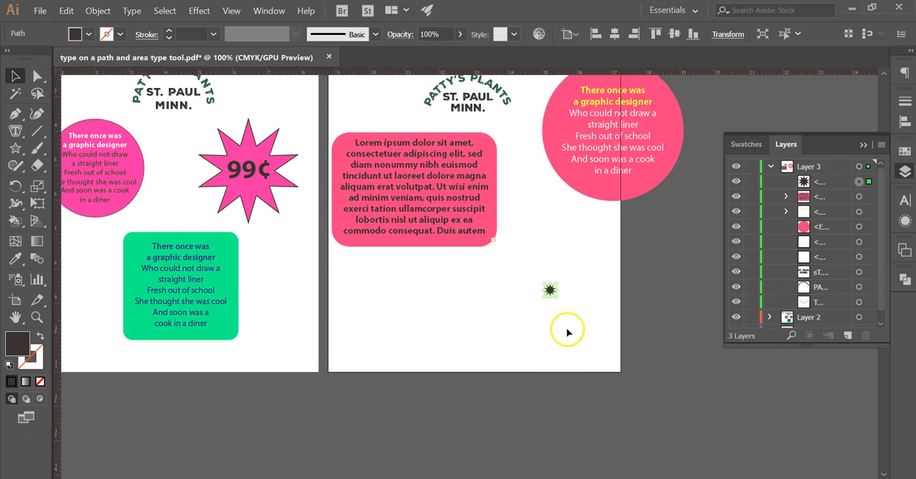
pyautogui.moveTo(557, 297); pyautogui.dragTo(691, 402)
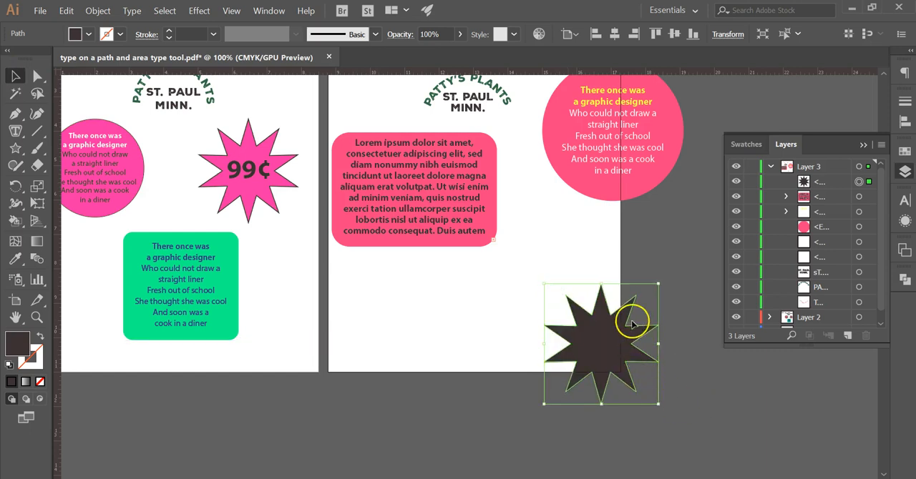
pyautogui.moveTo(635, 327); pyautogui.dragTo(566, 281)
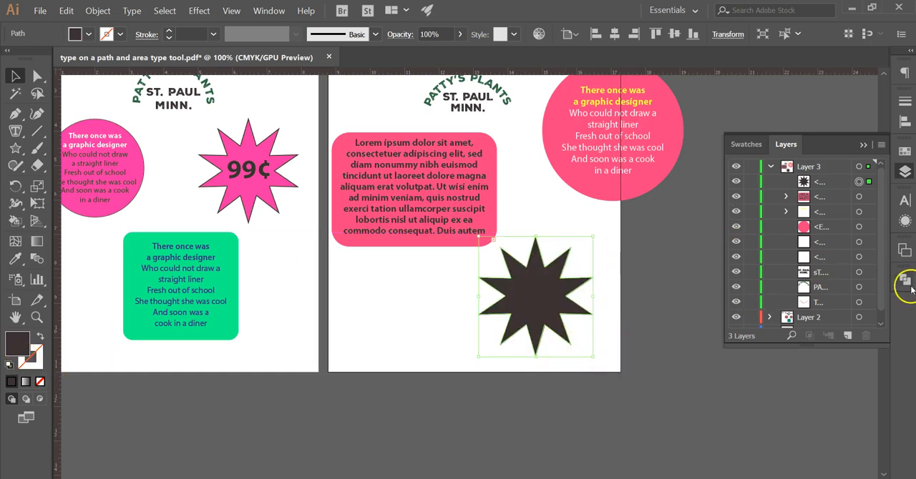
# Step: Swap the star's fill and stroke, give it a yellow fill, and deselect it
pyautogui.click(40, 336)
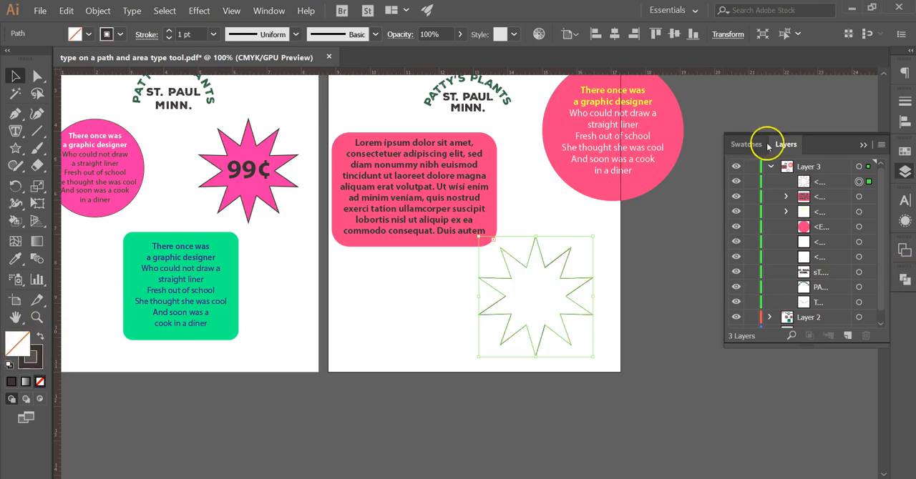
pyautogui.click(904, 151)
pyautogui.click(744, 199)
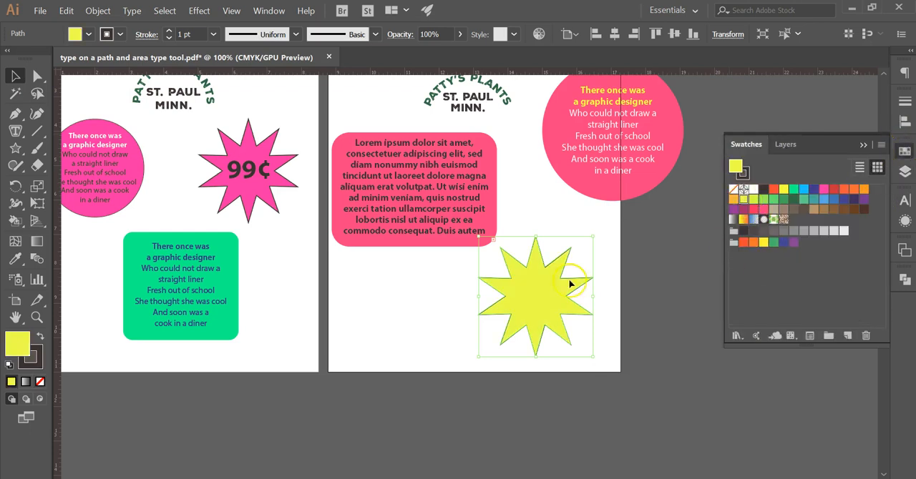
pyautogui.click(665, 268)
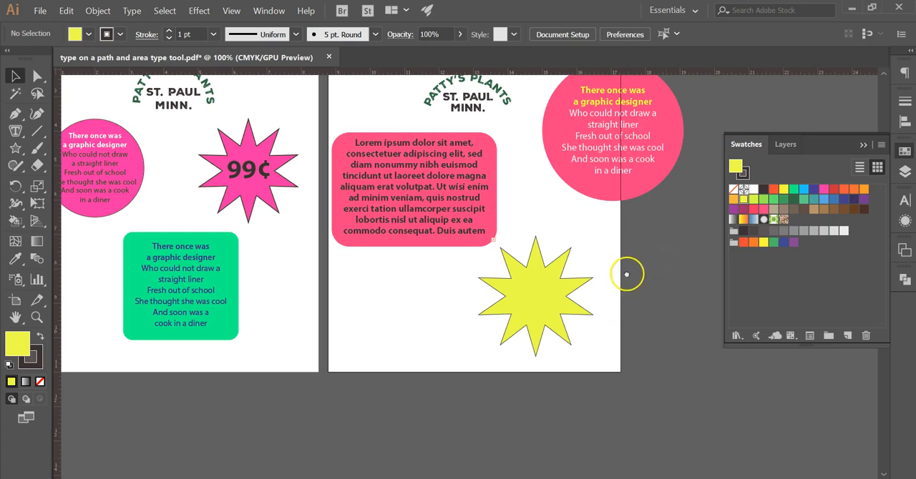
# Step: Add the point text 99 beside the yellow star, enlarge it to about 235 pt, and position it next to the star
pyautogui.moveTo(628, 272); pyautogui.dragTo(572, 294)
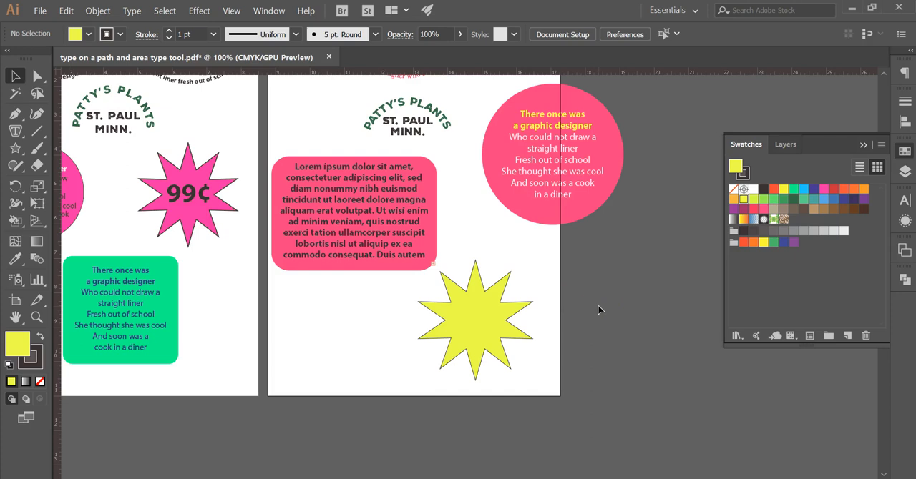
pyautogui.press('t')
pyautogui.click(583, 277)
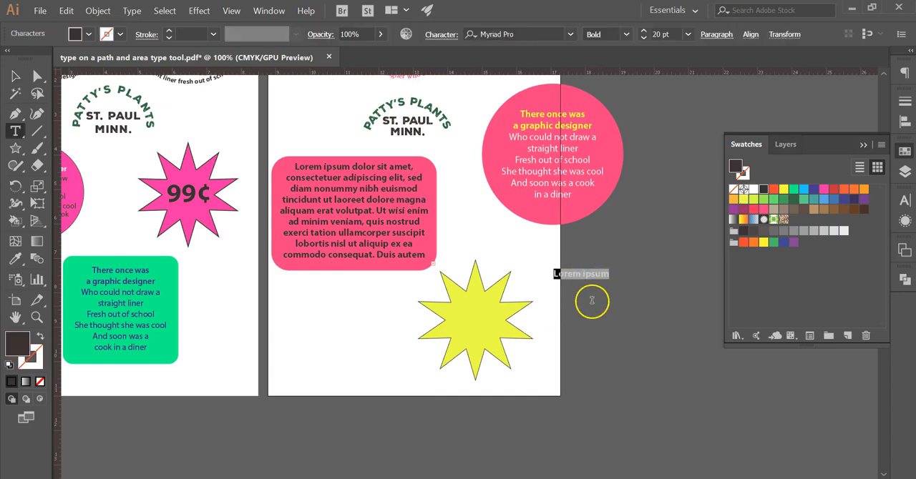
pyautogui.write('99')
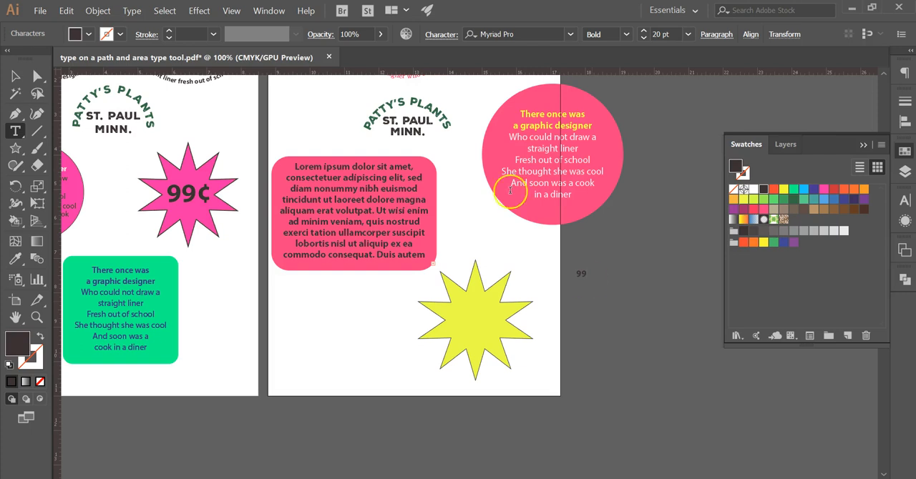
pyautogui.click(15, 75)
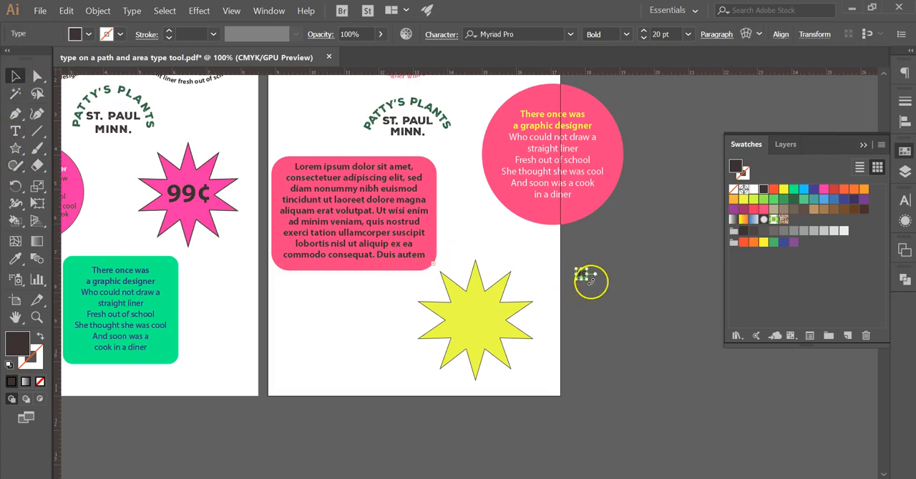
pyautogui.moveTo(591, 282); pyautogui.dragTo(701, 391)
pyautogui.moveTo(666, 337); pyautogui.dragTo(629, 304)
# Step: Place the text cursor after the 99 and open the Glyphs panel, moving it clear of the number
pyautogui.press('t')
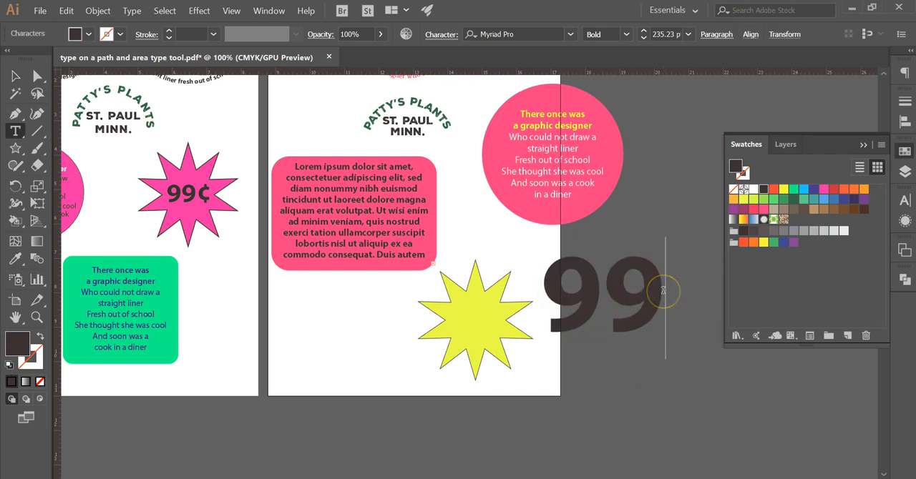
pyautogui.click(660, 291)
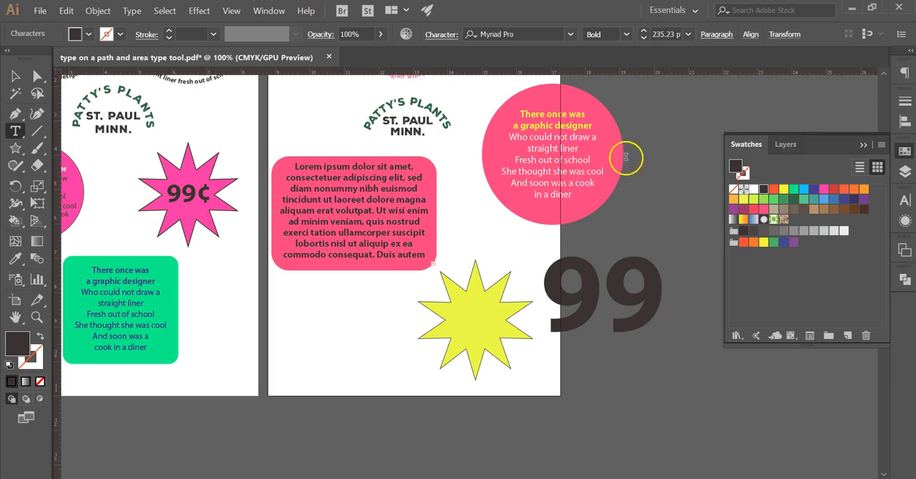
pyautogui.click(132, 10)
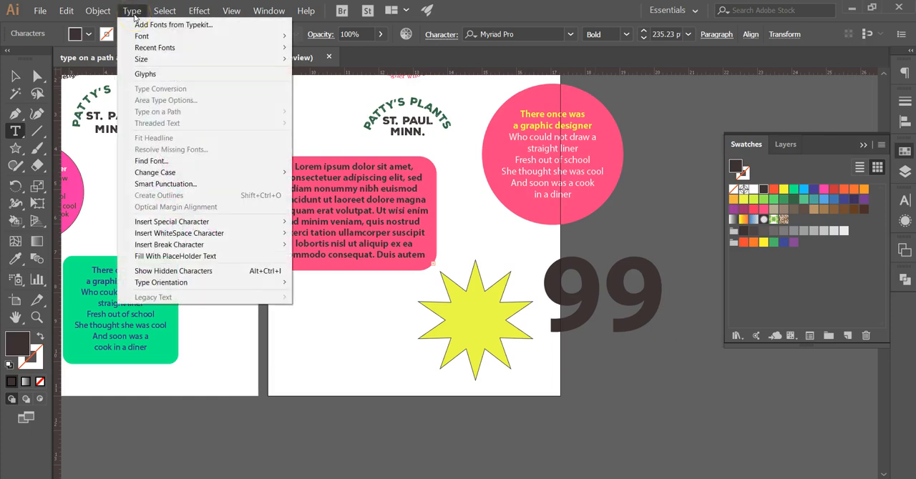
pyautogui.click(146, 74)
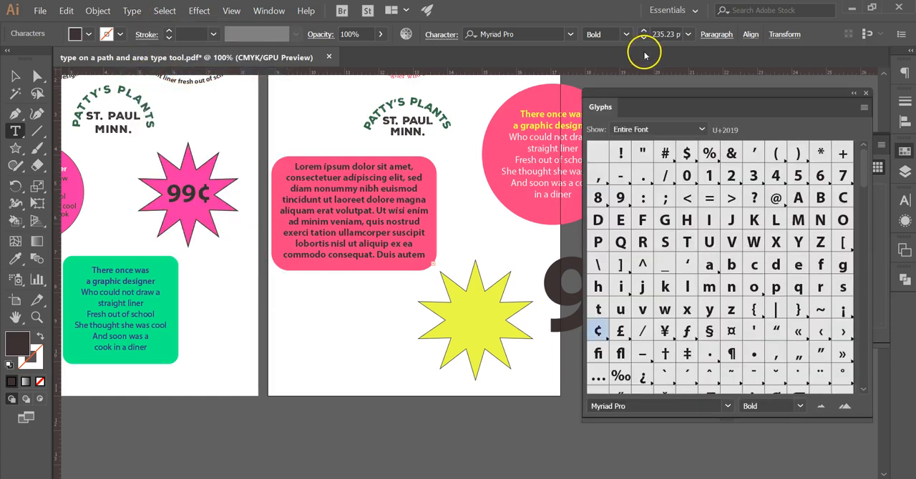
pyautogui.moveTo(630, 87); pyautogui.dragTo(245, 78)
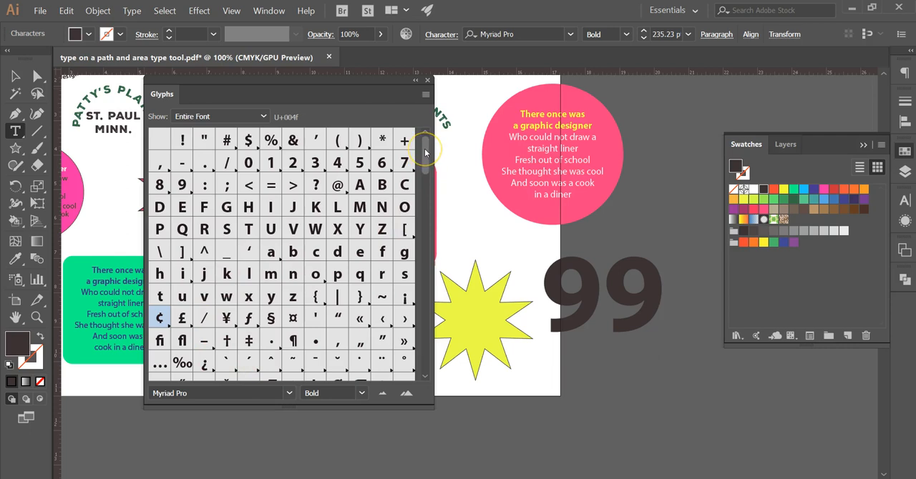
# Step: Browse the entire Myriad Pro Bold glyph set, insert the ¢ glyph after the 99, and close the glyph set
pyautogui.scroll(-5, 425, 164)
pyautogui.moveTo(427, 203); pyautogui.dragTo(425, 319)
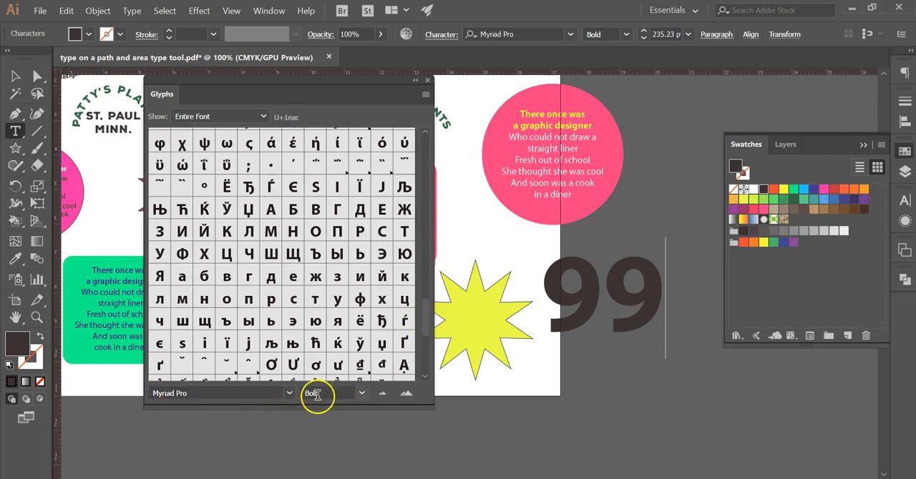
pyautogui.click(289, 394)
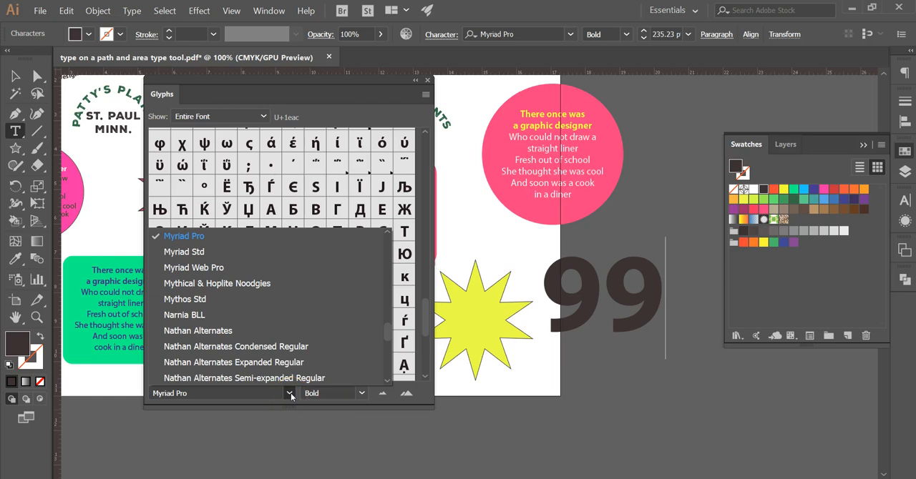
pyautogui.click(291, 395)
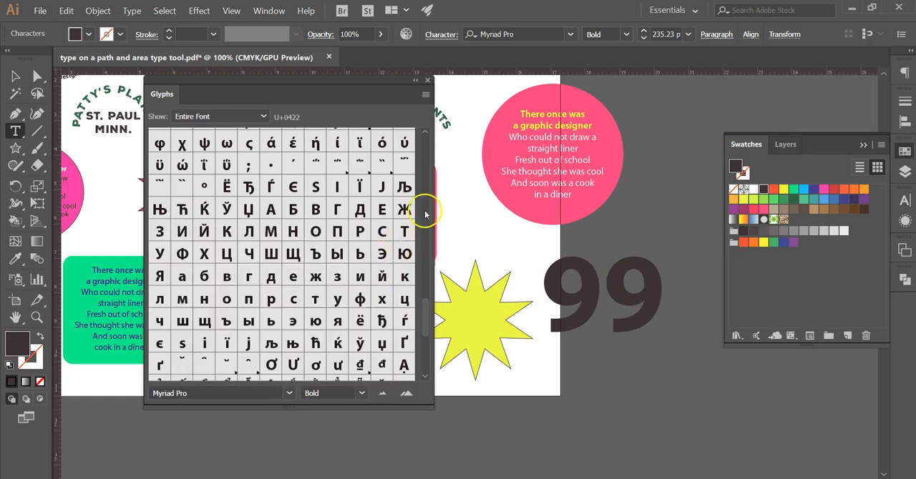
pyautogui.moveTo(425, 323); pyautogui.dragTo(427, 160)
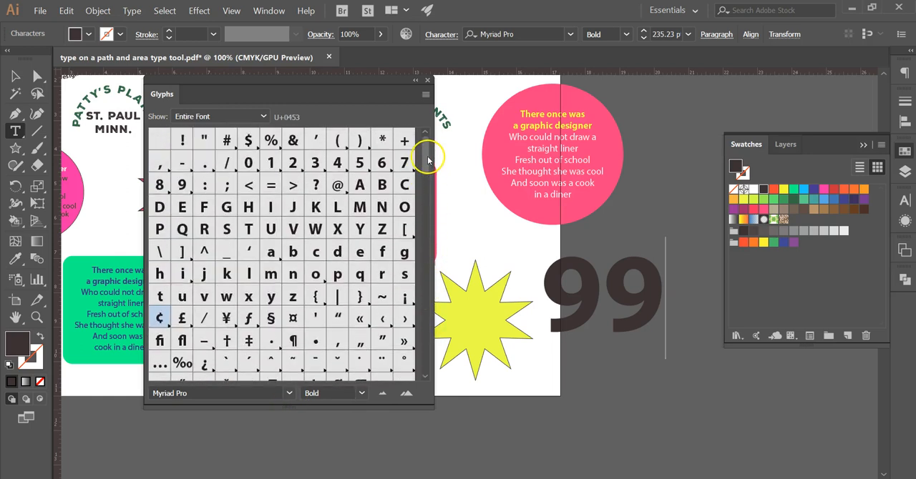
pyautogui.doubleClick(160, 319)
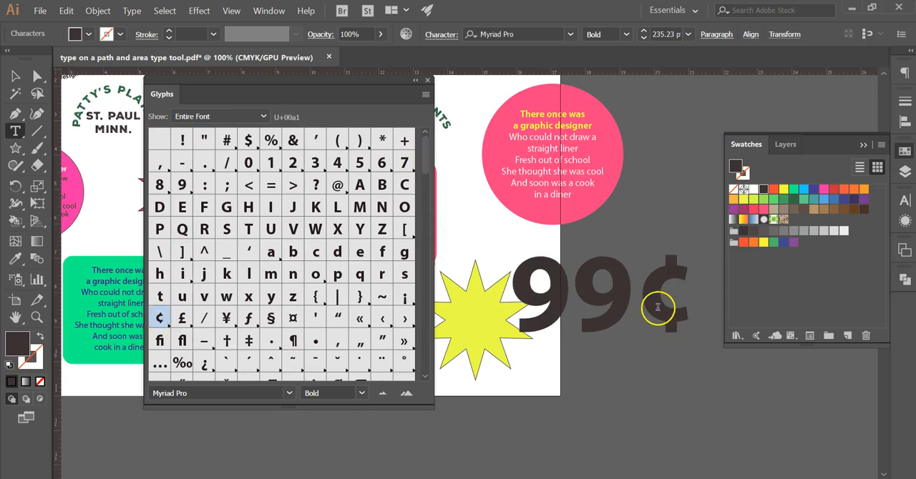
pyautogui.click(428, 80)
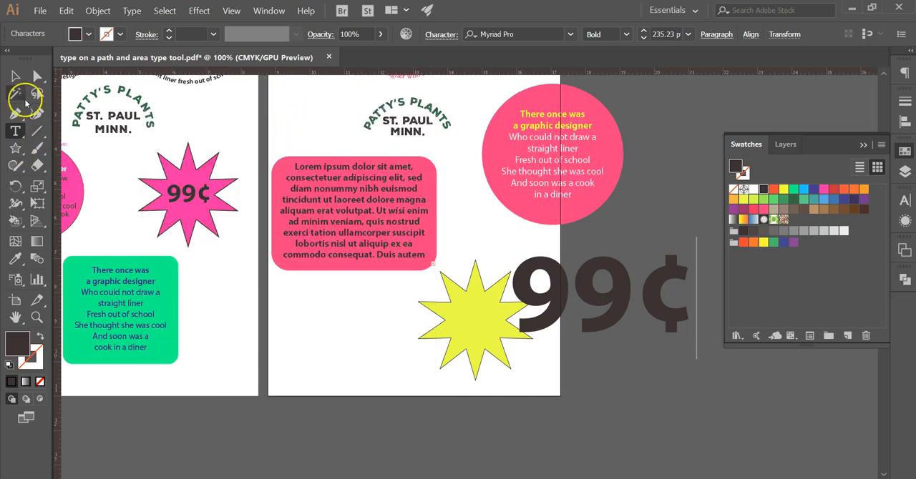
# Step: Scale the 99¢ text down to about 107.6 pt and deselect it
pyautogui.click(15, 76)
pyautogui.moveTo(696, 237); pyautogui.dragTo(648, 315)
pyautogui.click(658, 331)
# Step: Select the yellow star and place a vertical and a horizontal guide crossing at its center, with guides shown
pyautogui.hotkey('ctrl', '-')
pyautogui.hotkey('ctrl', '+')
pyautogui.hotkey('ctrl', '+')
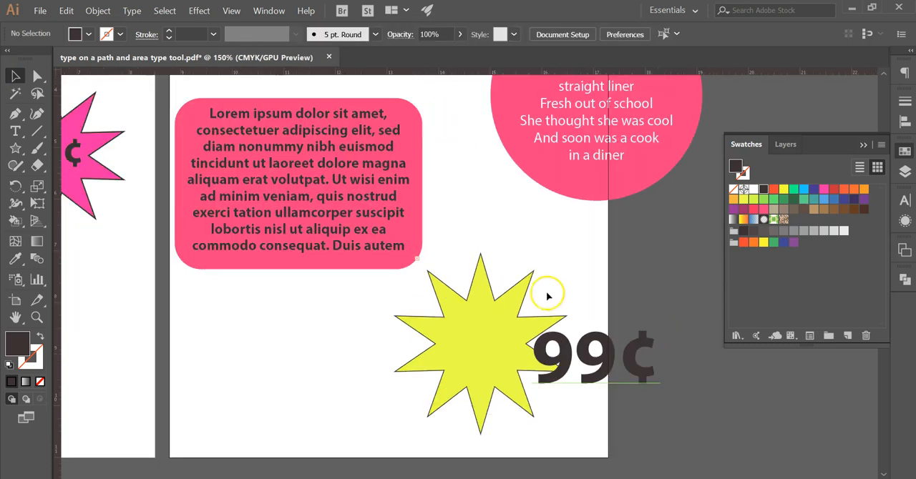
pyautogui.moveTo(586, 279); pyautogui.dragTo(520, 246)
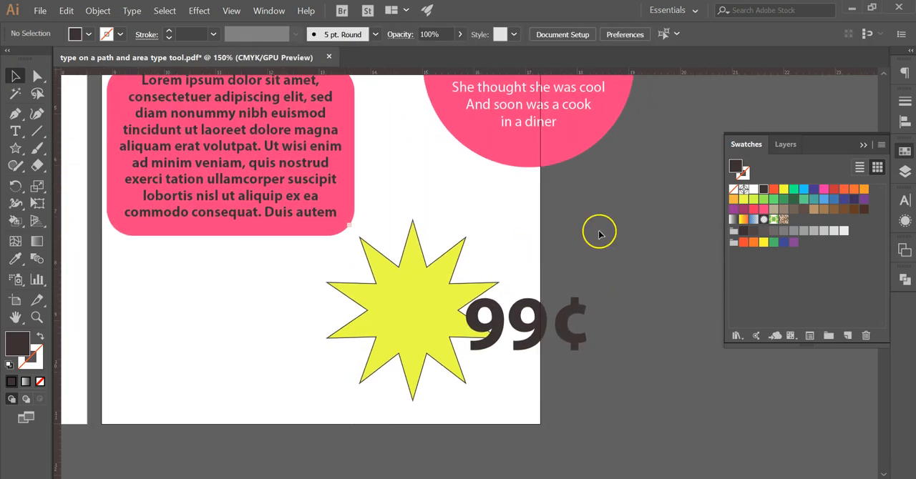
pyautogui.click(486, 282)
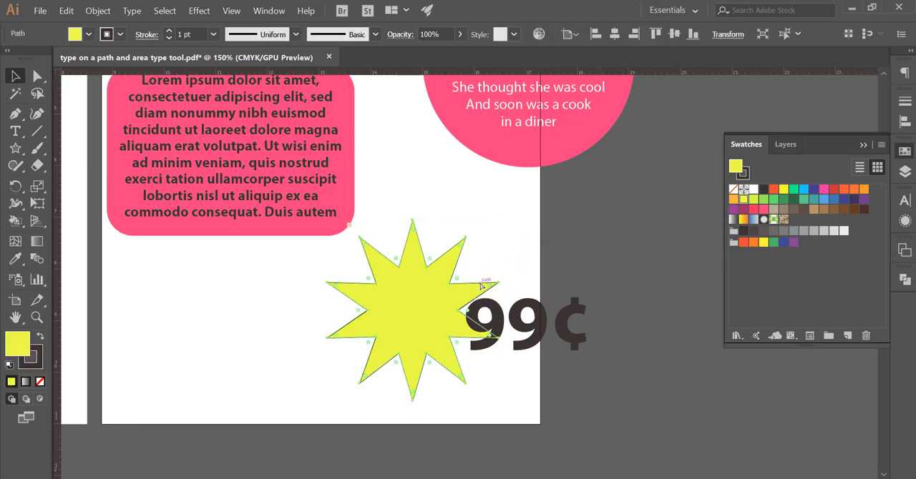
pyautogui.hotkey('ctrl', '+')
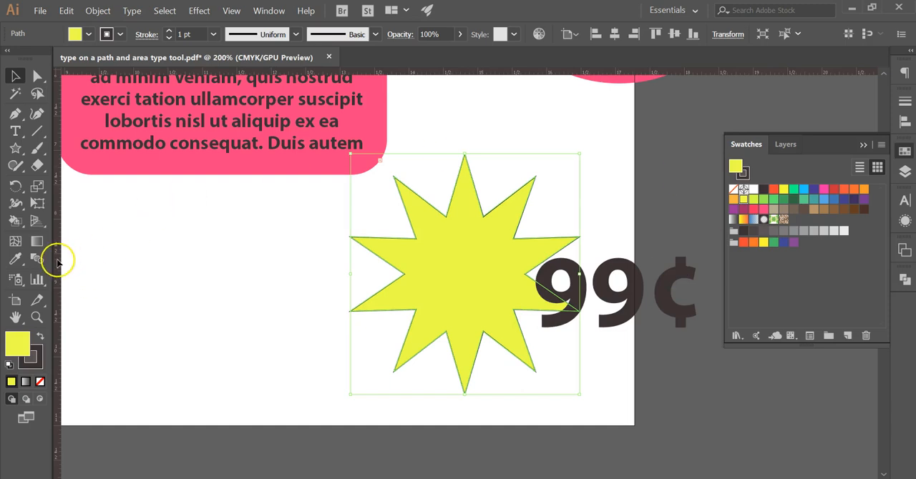
pyautogui.moveTo(65, 267); pyautogui.dragTo(464, 234)
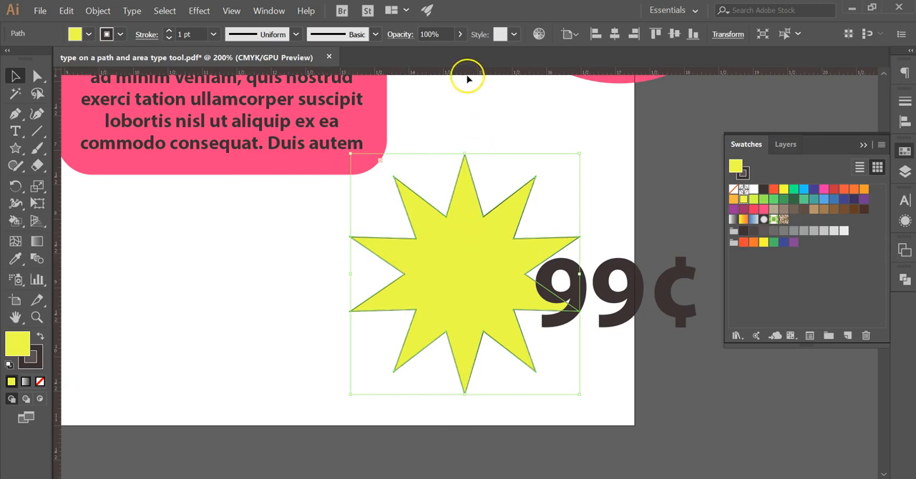
pyautogui.moveTo(466, 72); pyautogui.dragTo(492, 272)
pyautogui.press('a')
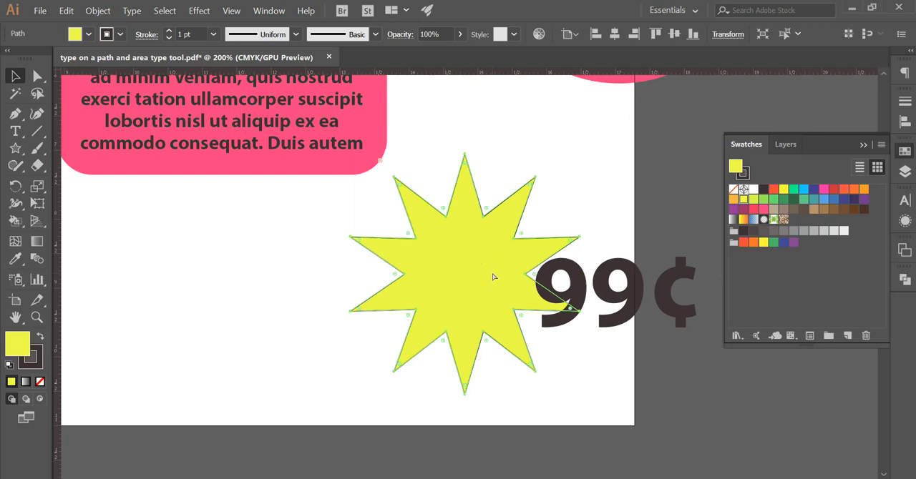
pyautogui.press('v')
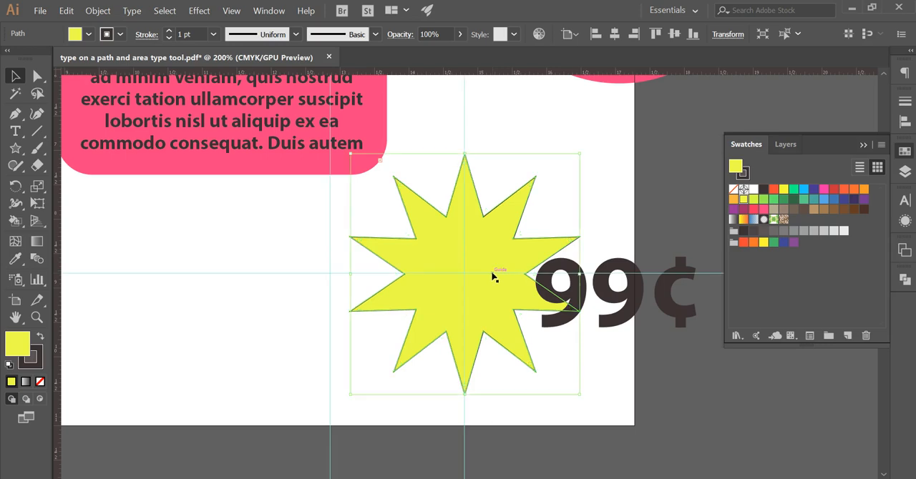
# Step: Move the 99¢ text onto the yellow star and scale it down to fit within the star's body
pyautogui.click(673, 318)
pyautogui.moveTo(672, 319); pyautogui.dragTo(545, 299)
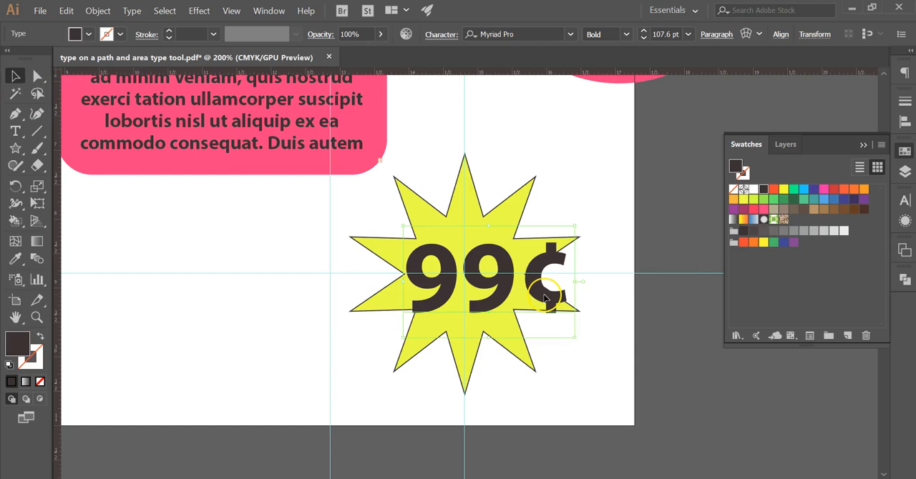
pyautogui.moveTo(573, 229); pyautogui.dragTo(510, 270)
# Step: Undo the accidental move of the vertical guide and lock the guides
pyautogui.moveTo(466, 313); pyautogui.dragTo(478, 293)
pyautogui.hotkey('ctrl', 'z')
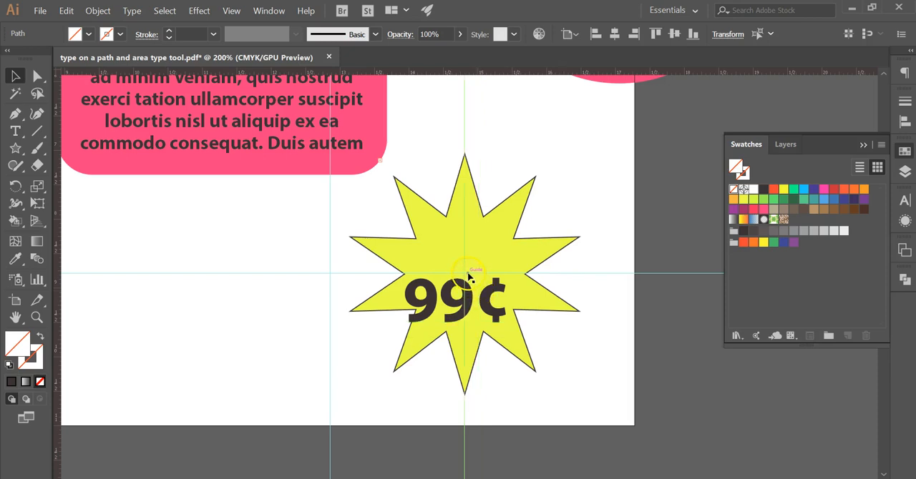
pyautogui.rightClick(469, 277)
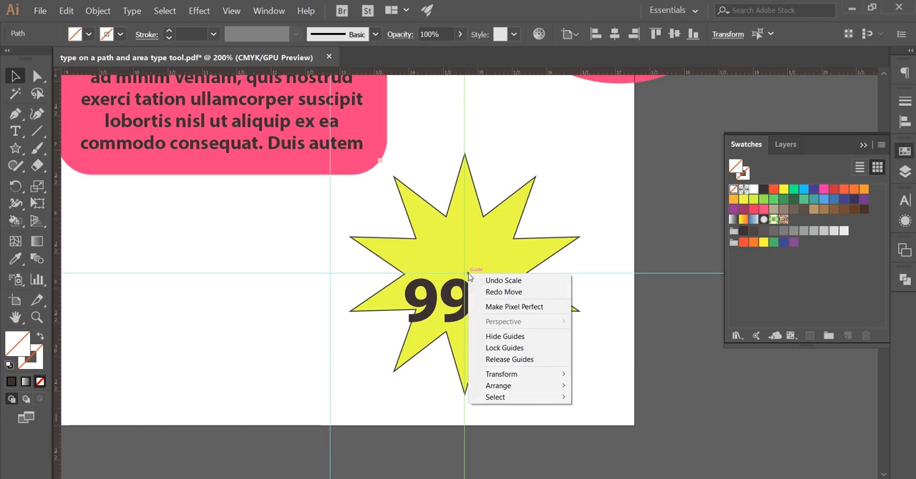
pyautogui.click(508, 348)
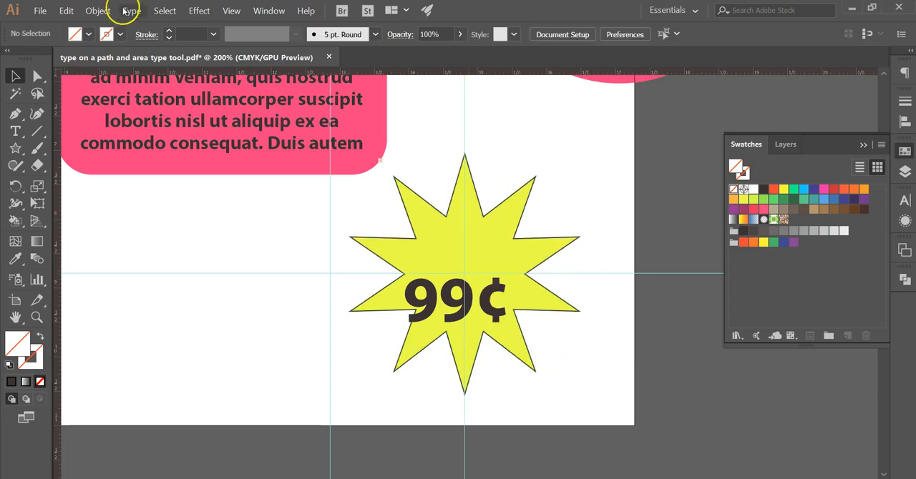
pyautogui.click(231, 11)
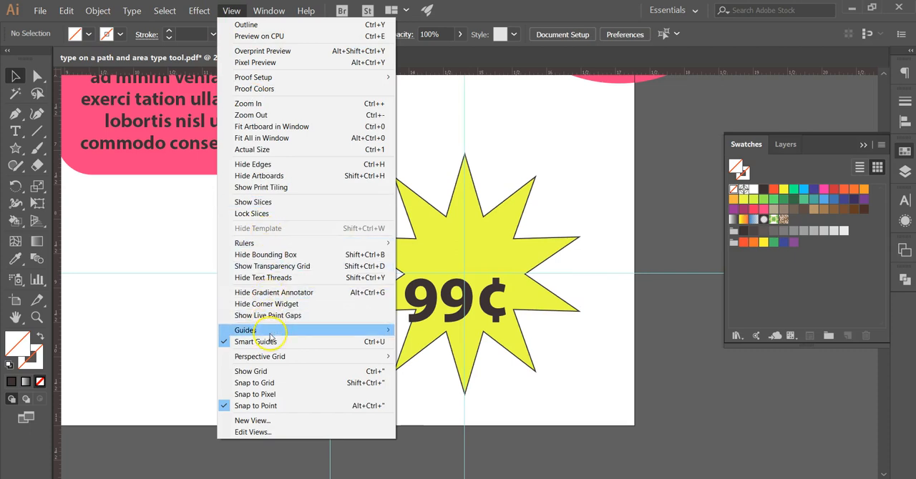
pyautogui.moveTo(272, 331)
pyautogui.click(614, 314)
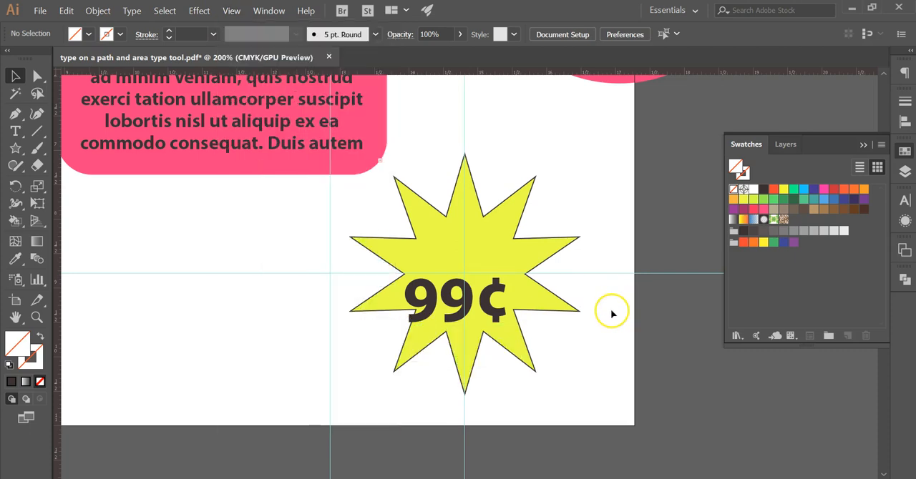
# Step: Center the 99¢ text on the crossing guides in the yellow star and hide the guides
pyautogui.hotkey('ctrl', '+')
pyautogui.click(506, 337)
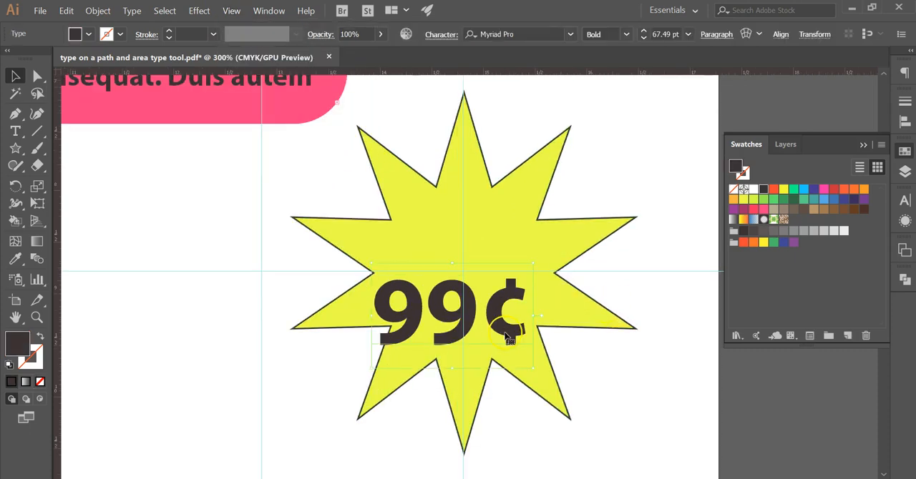
pyautogui.moveTo(504, 334); pyautogui.dragTo(518, 287)
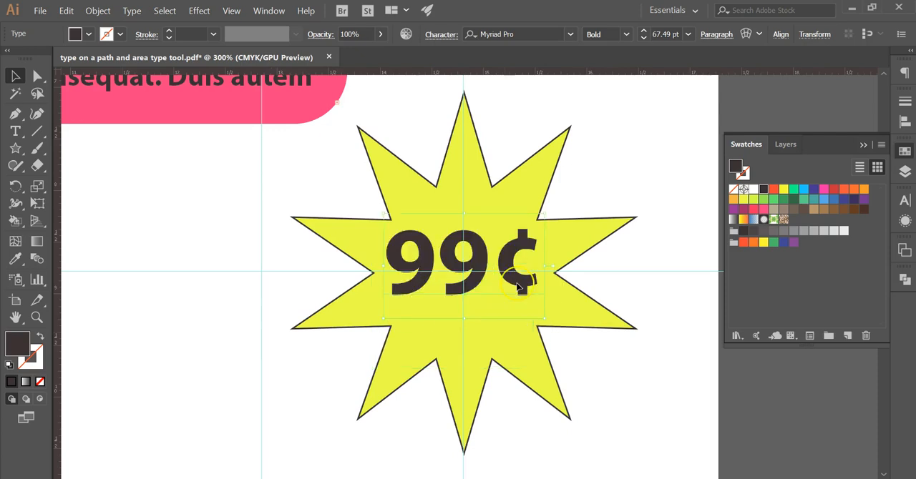
pyautogui.press('Down')
pyautogui.press('Down')
pyautogui.press('Down')
pyautogui.press('Down')
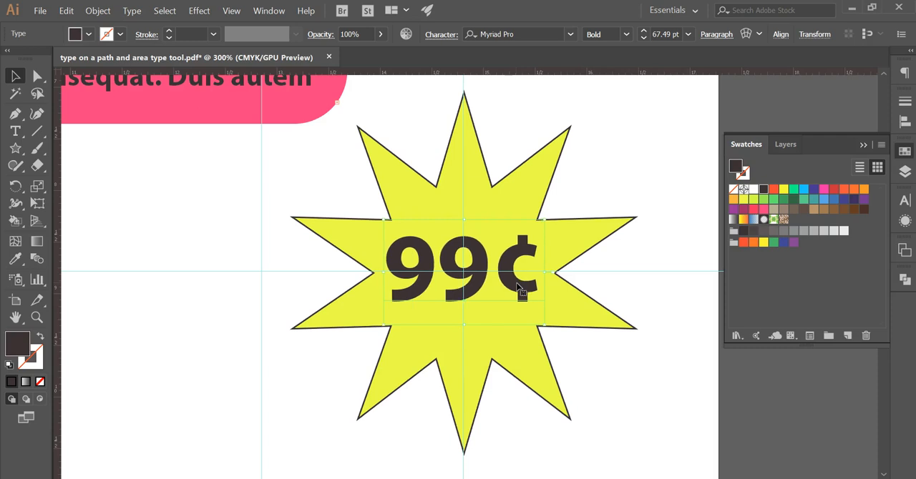
pyautogui.click(619, 377)
pyautogui.hotkey('ctrl', ';')
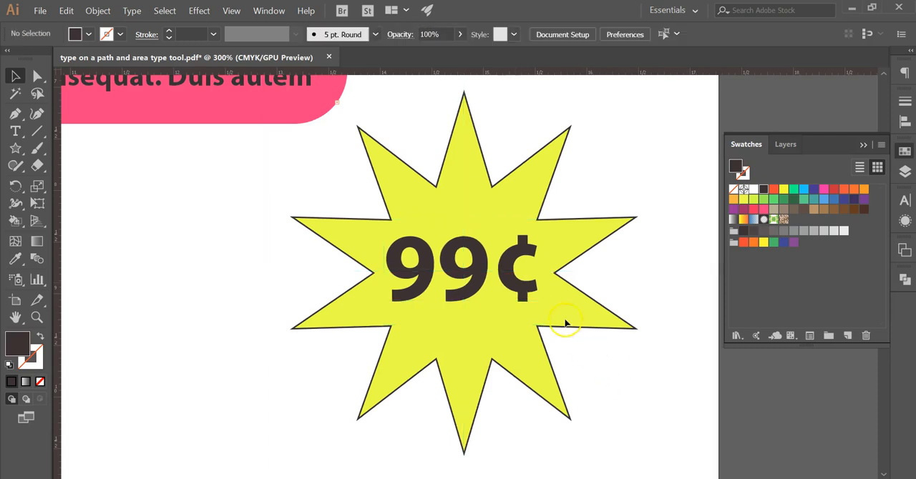
# Step: Scale the 99¢ text down around its center to about 56.6 pt and deselect it
pyautogui.click(528, 295)
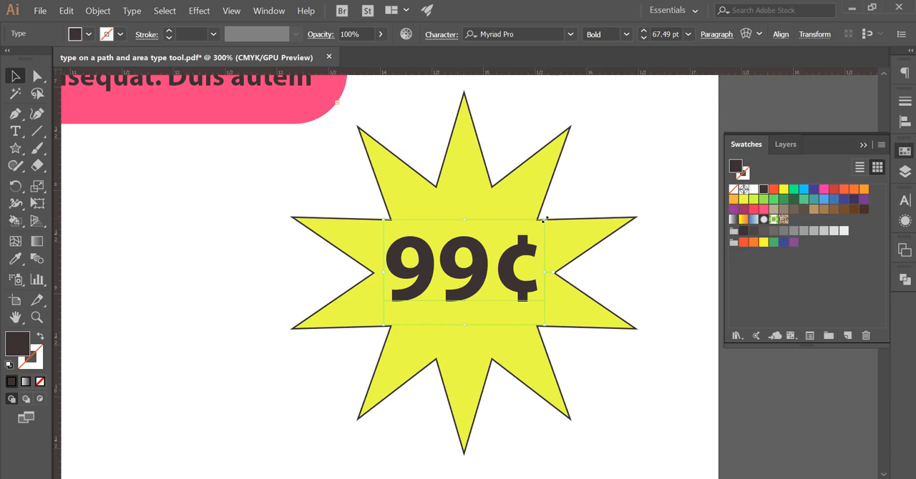
pyautogui.moveTo(544, 219)
pyautogui.mouseDown()
pyautogui.moveTo(556, 219)
pyautogui.moveTo(519, 236)
pyautogui.moveTo(540, 222)
pyautogui.mouseUp()
pyautogui.click(660, 262)
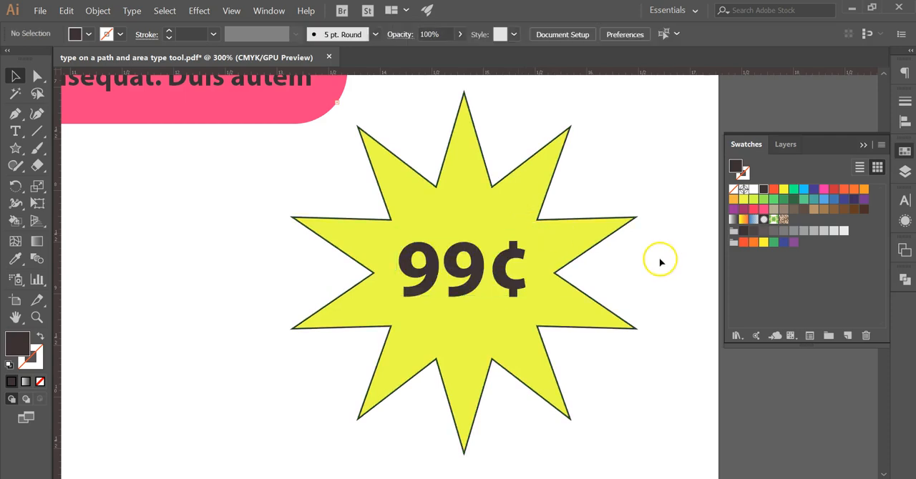
# Step: Select the yellow star together with its 99¢ text and group them
pyautogui.hotkey('ctrl', '-')
pyautogui.hotkey('ctrl', '-')
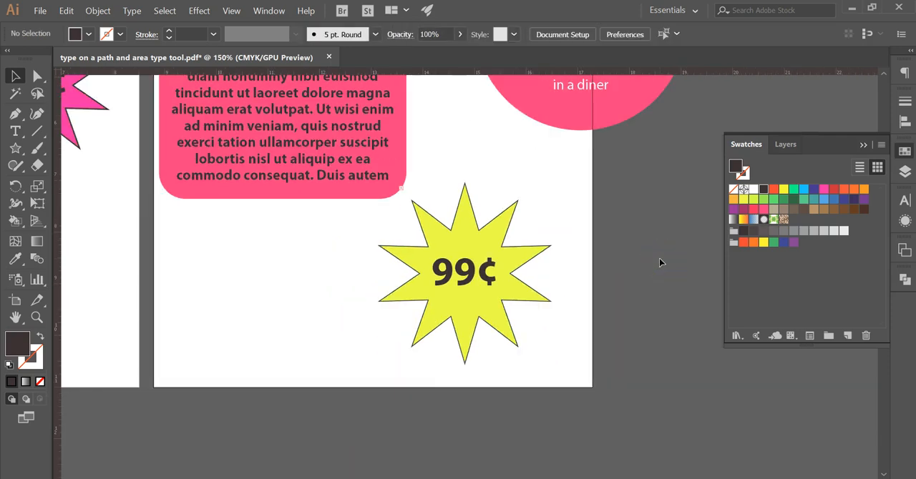
pyautogui.moveTo(368, 221); pyautogui.dragTo(522, 303)
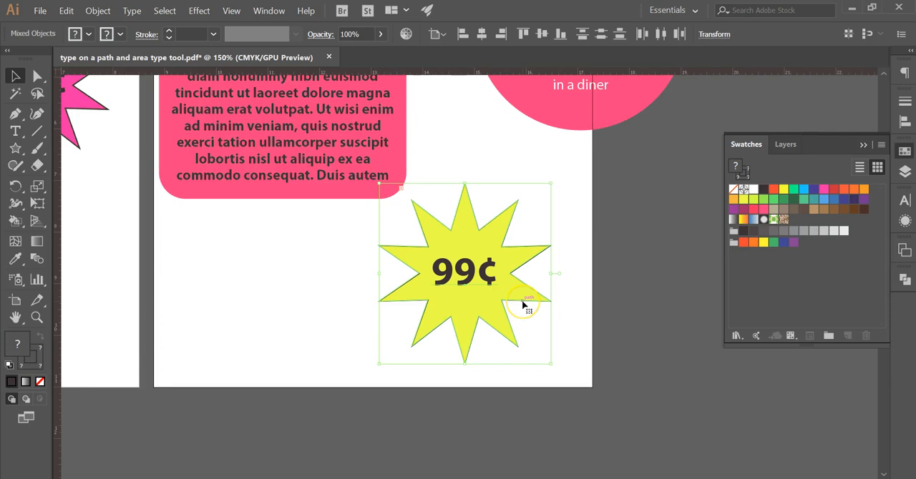
pyautogui.hotkey('ctrl', 'g')
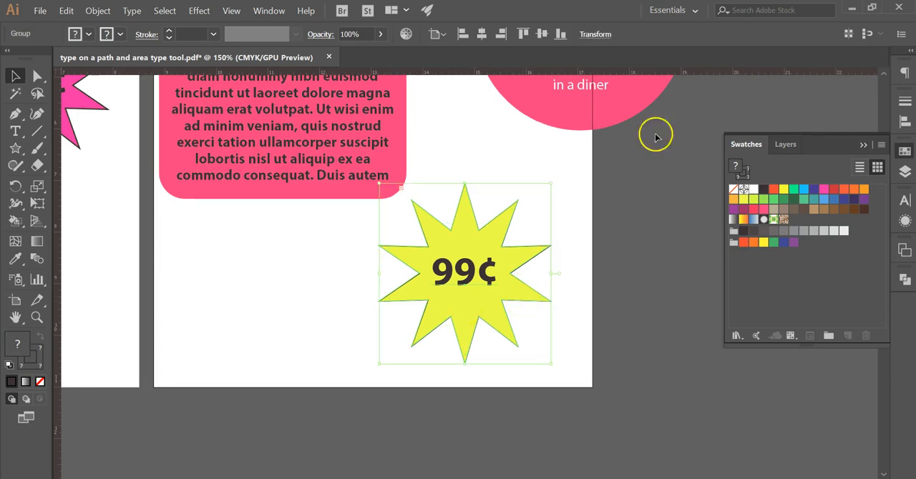
# Step: Expand the yellow starburst group in the layer list, target its text and its star individually, and clear the selection
pyautogui.click(905, 170)
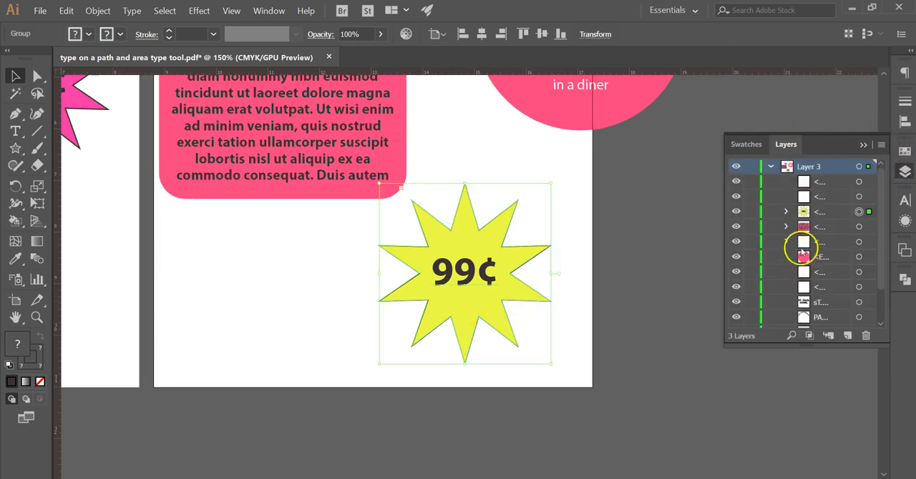
pyautogui.click(787, 212)
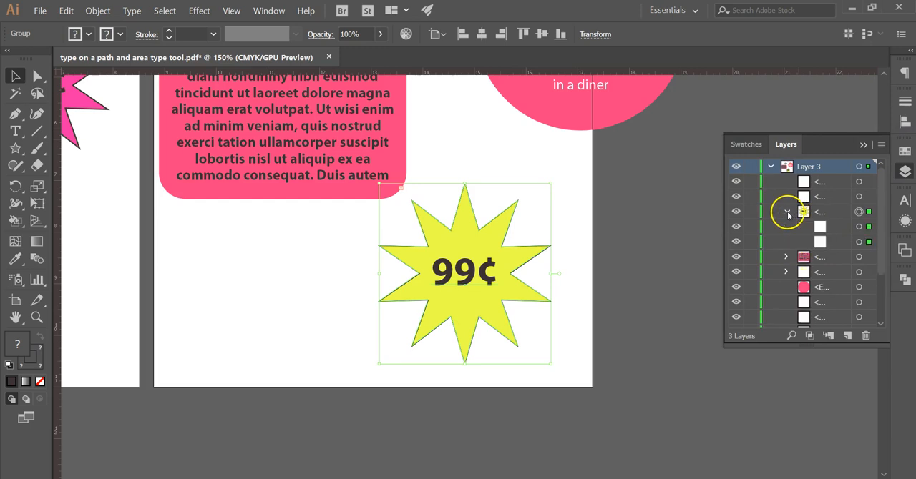
pyautogui.click(858, 226)
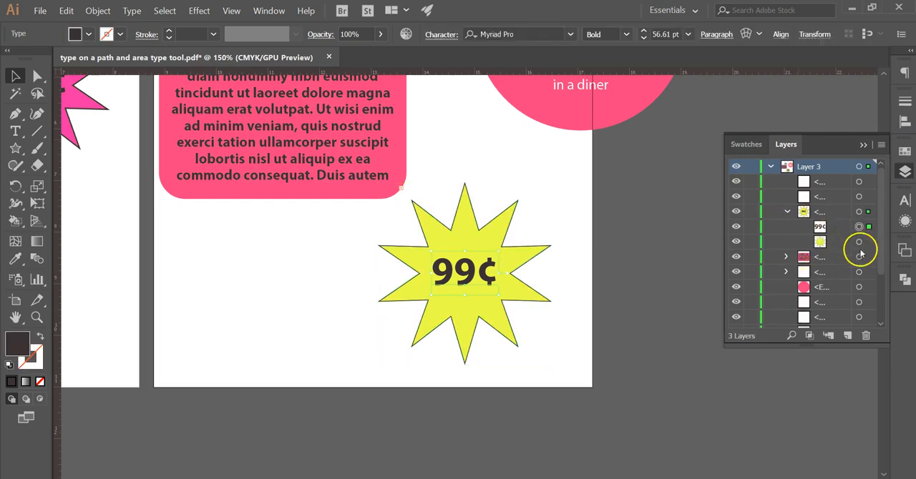
pyautogui.click(858, 245)
pyautogui.click(654, 293)
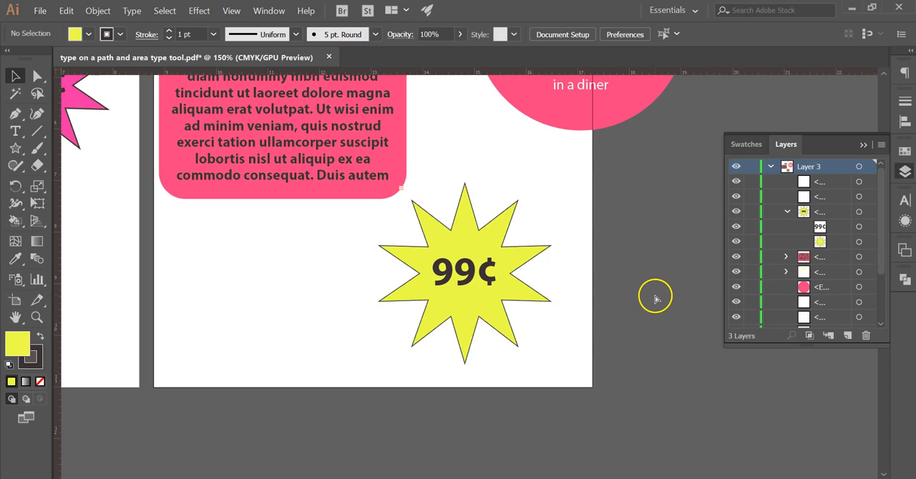
pyautogui.hotkey('ctrl', '-')
pyautogui.hotkey('ctrl', '-')
pyautogui.hotkey('ctrl', '-')
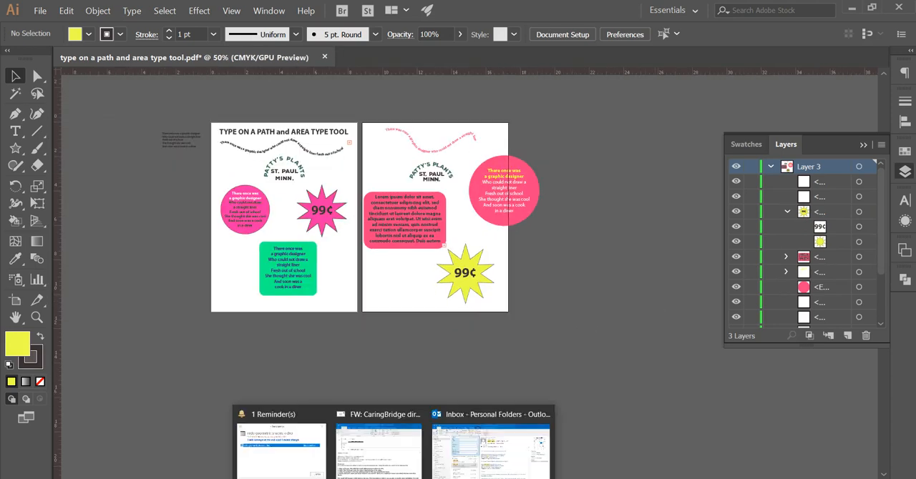